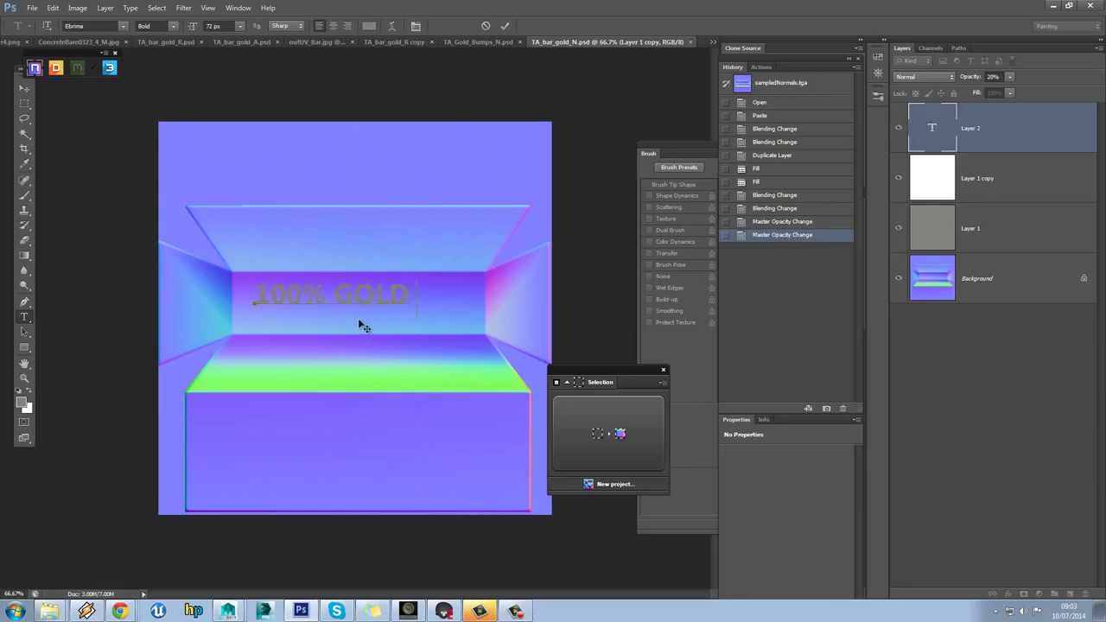
Nudge the 100% GOLD text slightly right and down and make the foreground colour white
{"action": "left_click_drag", "start_coordinate": [446, 312], "coordinate": [469, 319]}
{"action": "left_click", "coordinate": [23, 402]}
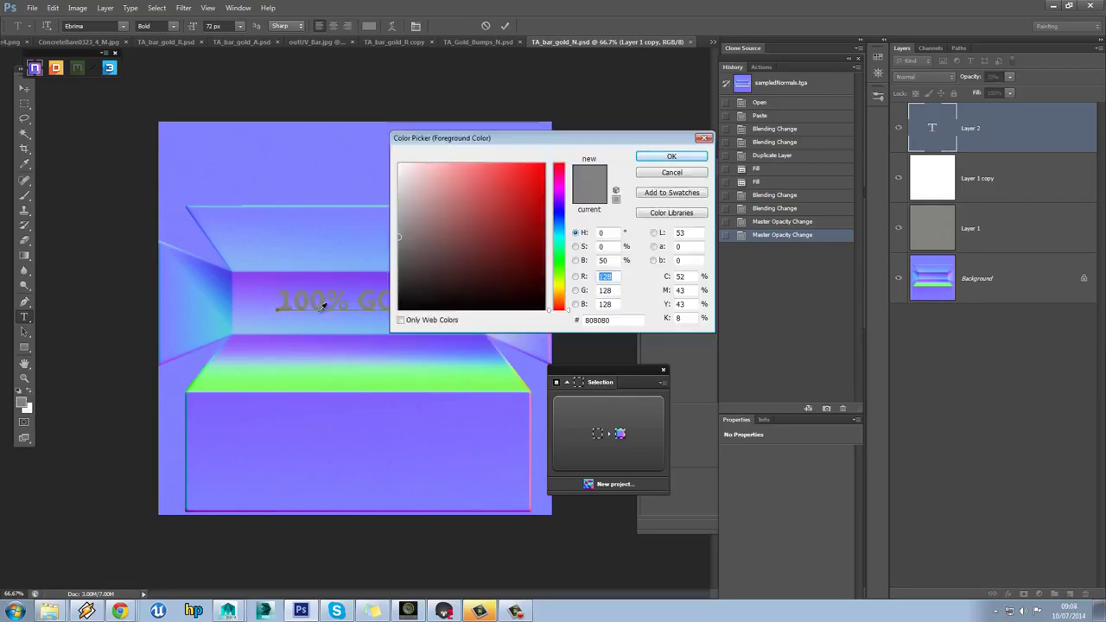
{"action": "left_click_drag", "start_coordinate": [420, 214], "coordinate": [398, 162]}
{"action": "left_click", "coordinate": [671, 157]}
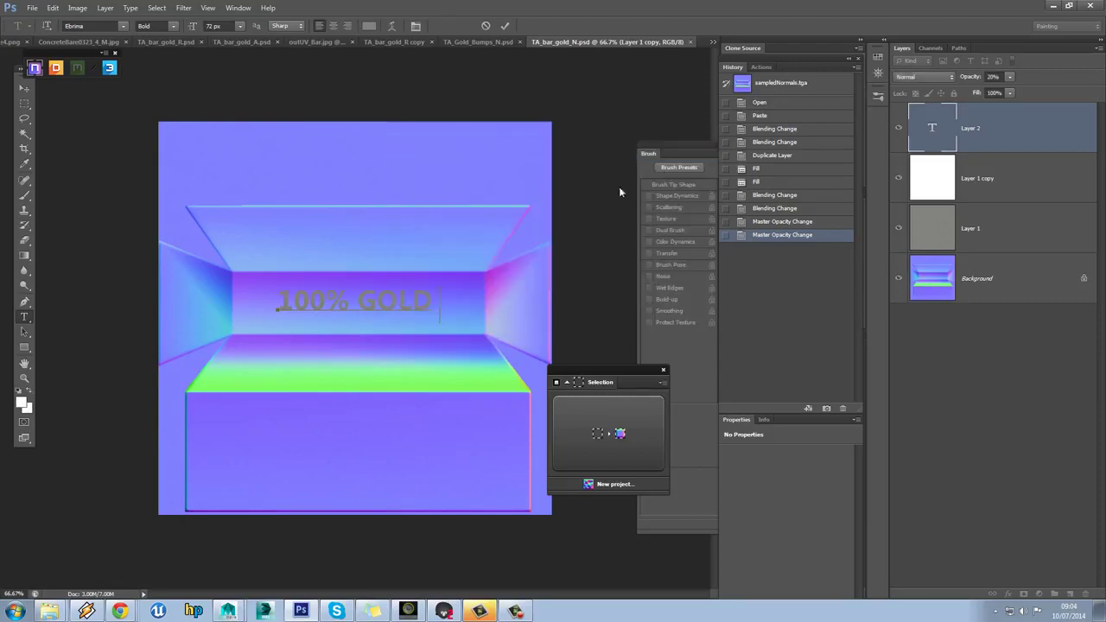
{"action": "key", "text": "ctrl+a"}
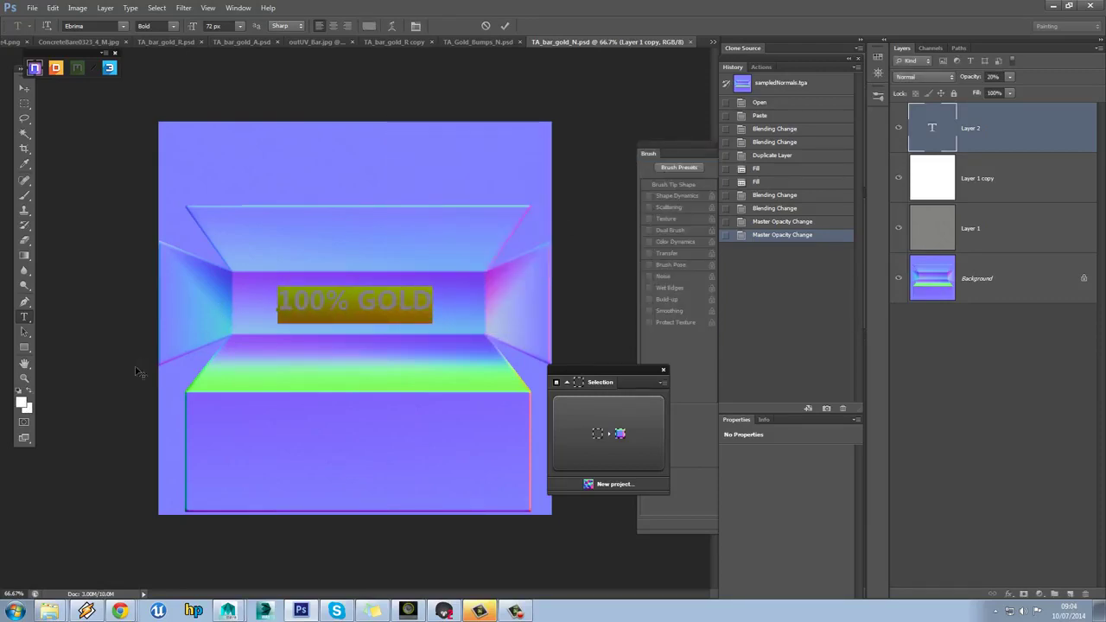
{"action": "left_click", "coordinate": [25, 103]}
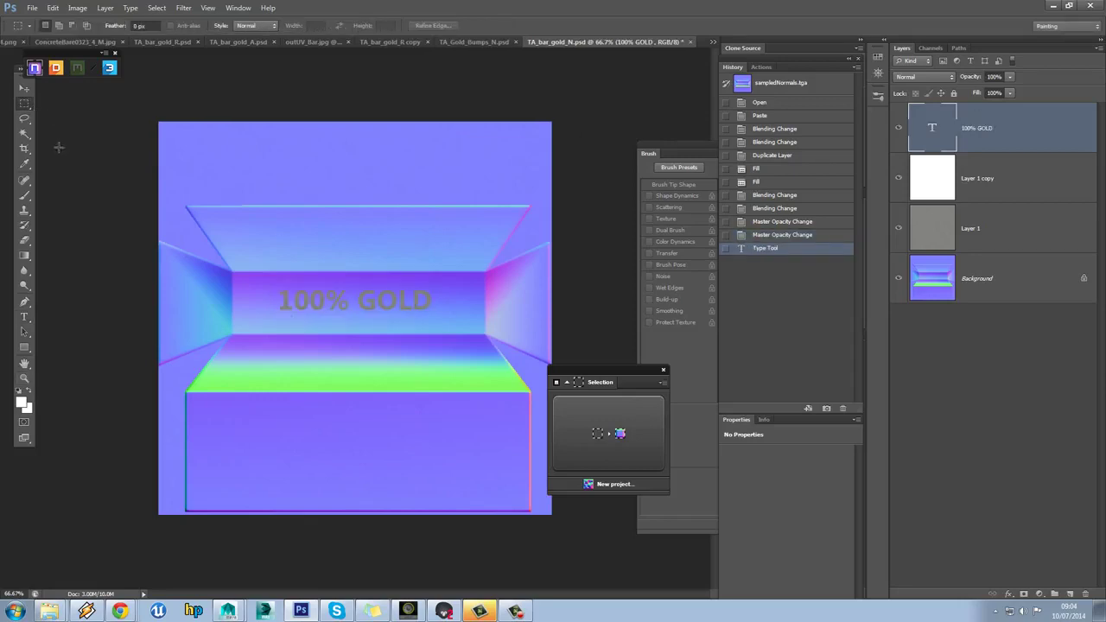
Recolour the 100% GOLD type white from the options-bar swatch and commit the edit
{"action": "double_click", "coordinate": [922, 128]}
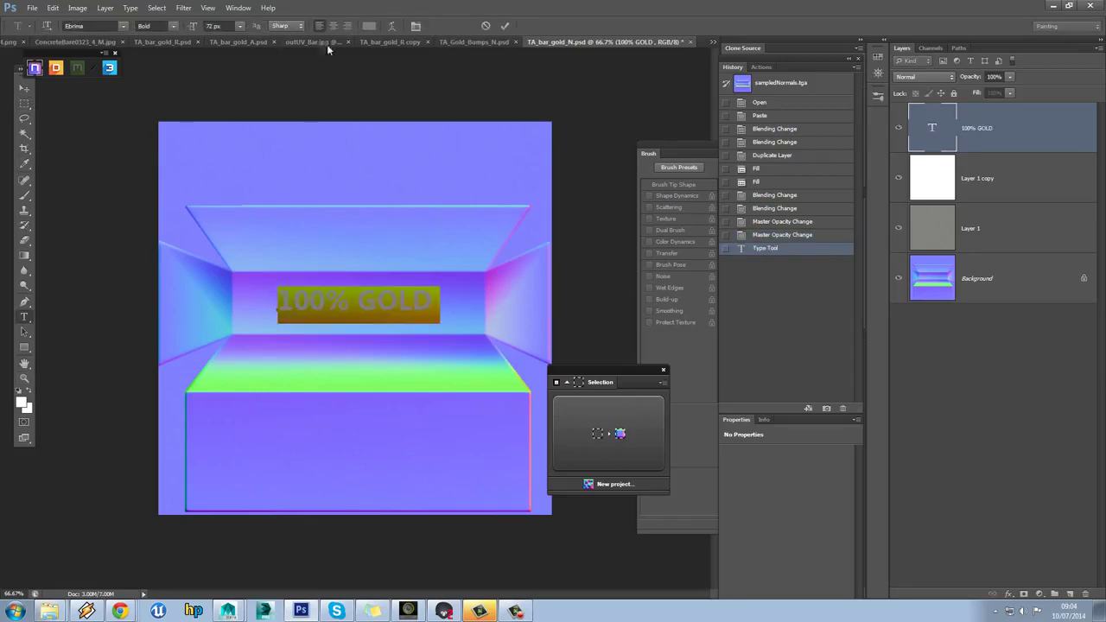
{"action": "left_click", "coordinate": [369, 26]}
{"action": "left_click_drag", "start_coordinate": [415, 191], "coordinate": [399, 164]}
{"action": "left_click", "coordinate": [672, 156]}
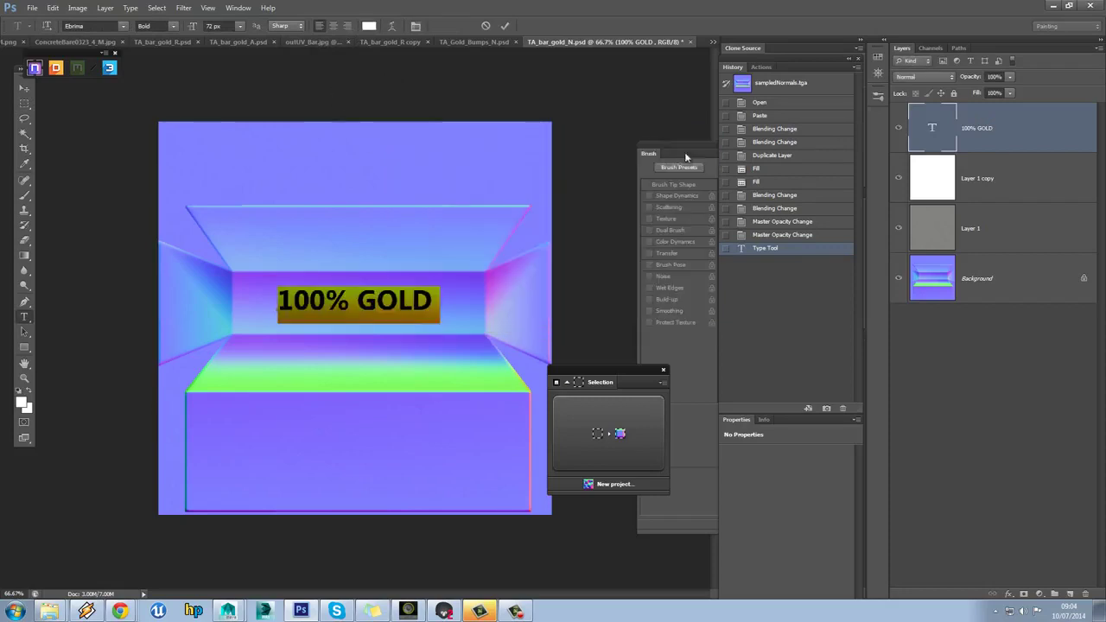
{"action": "key", "text": "ctrl+Return"}
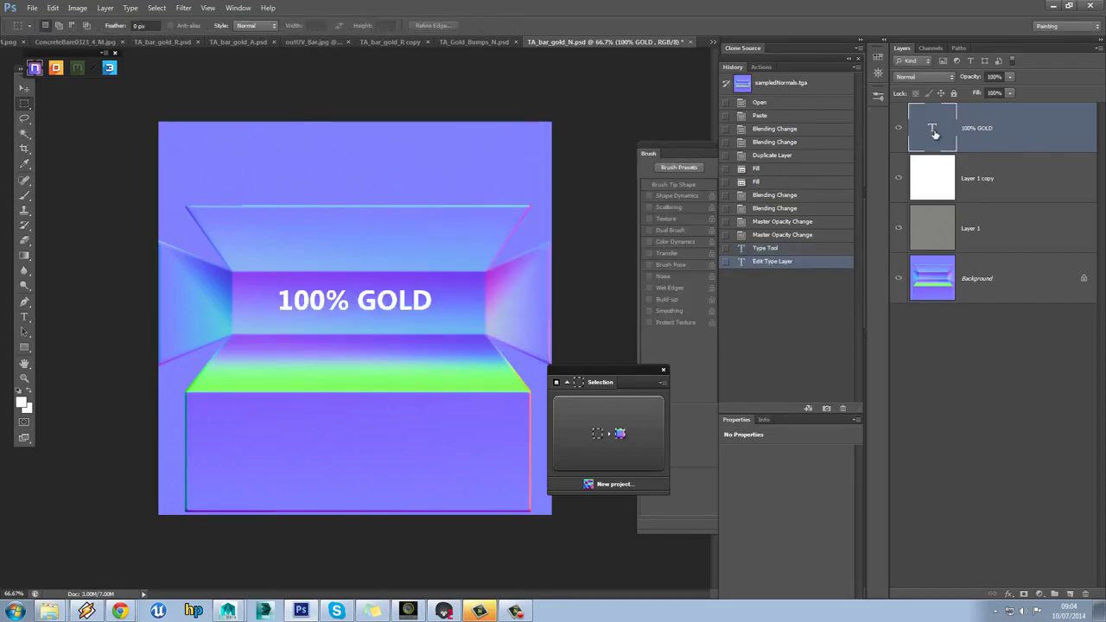
{"action": "double_click", "coordinate": [933, 129]}
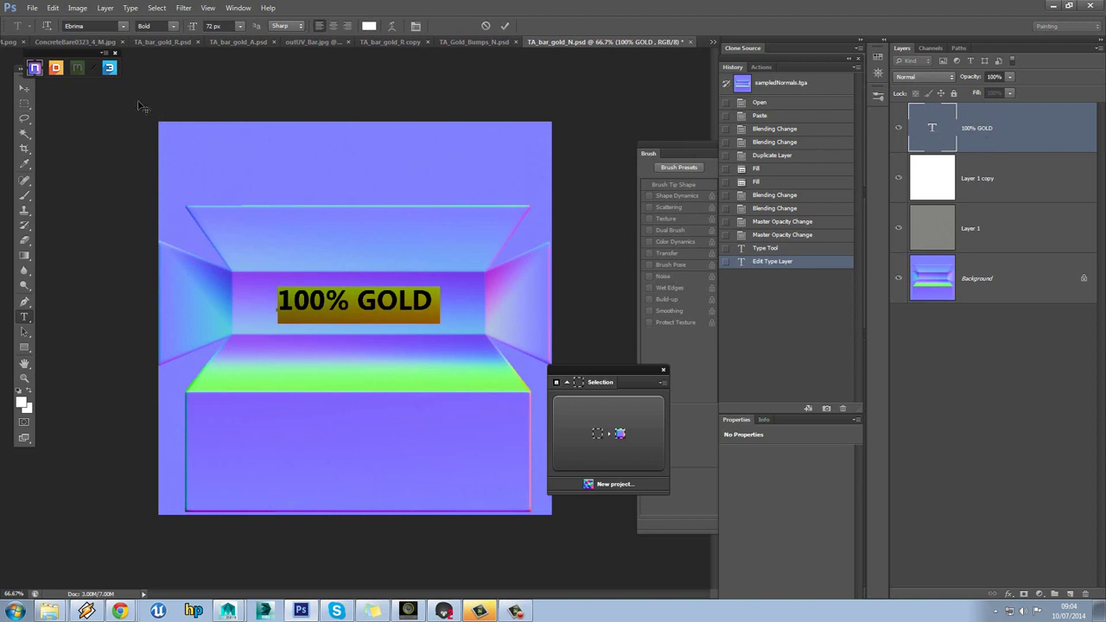
{"action": "left_click", "coordinate": [124, 25]}
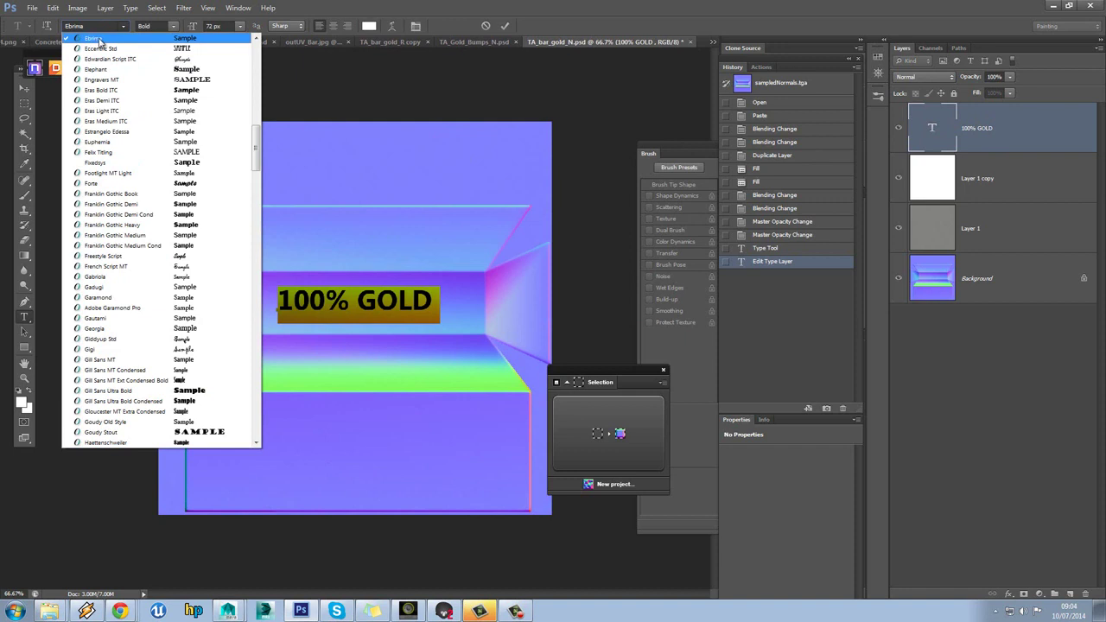
{"action": "left_click", "coordinate": [173, 26]}
{"action": "left_click", "coordinate": [173, 26]}
{"action": "left_click", "coordinate": [176, 35]}
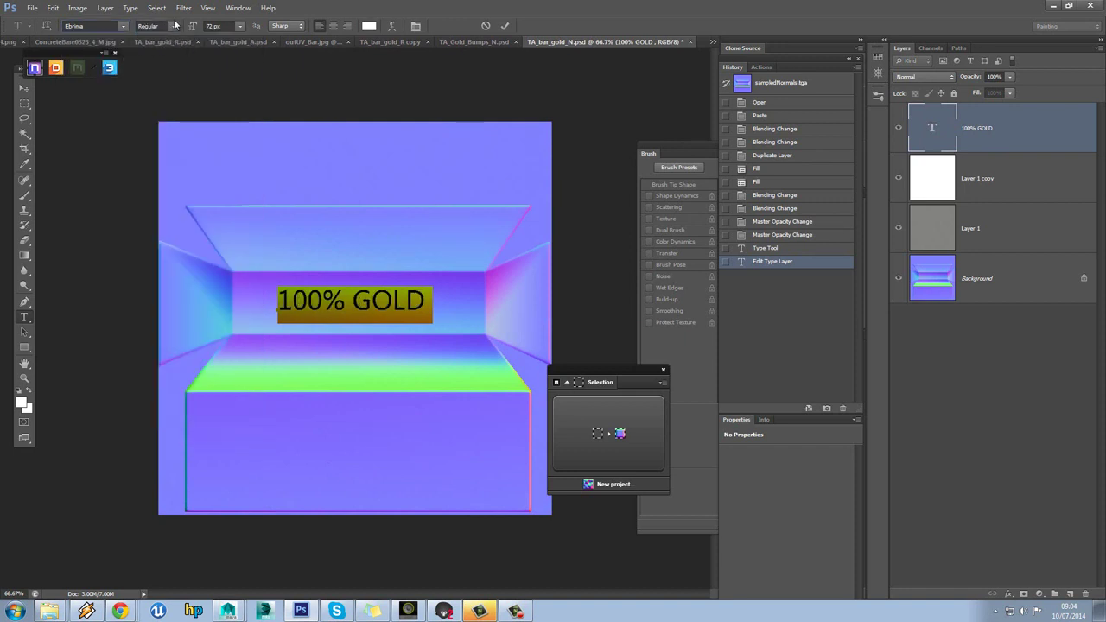
{"action": "left_click", "coordinate": [173, 26]}
{"action": "left_click", "coordinate": [167, 46]}
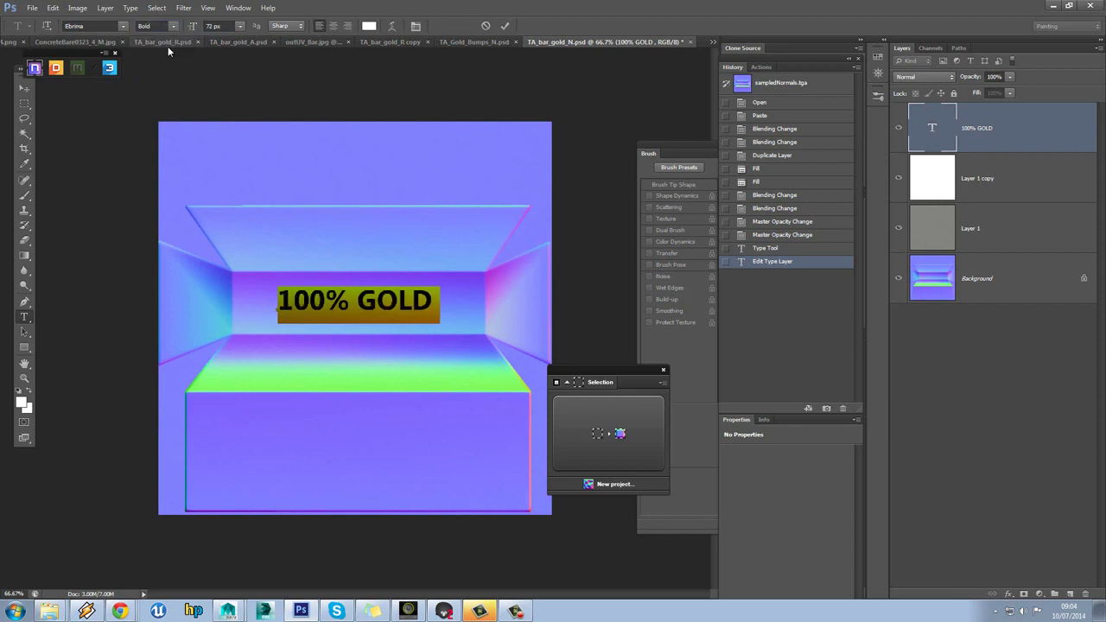
{"action": "left_click", "coordinate": [122, 27]}
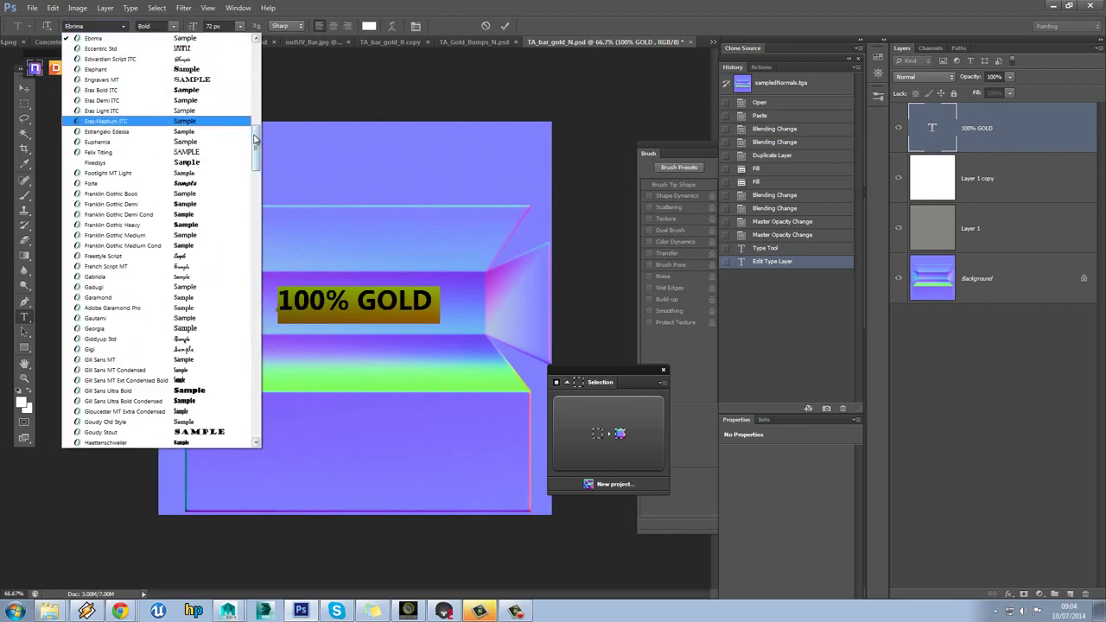
{"action": "scroll", "coordinate": [173, 332], "scroll_direction": "up", "scroll_amount": 3}
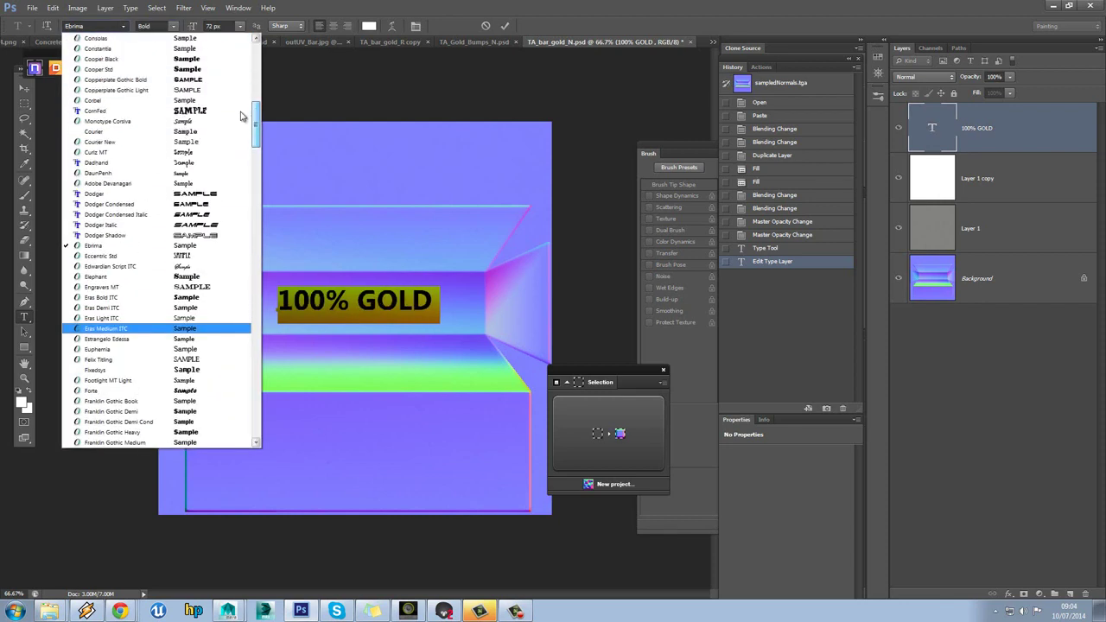
{"action": "left_click", "coordinate": [205, 116]}
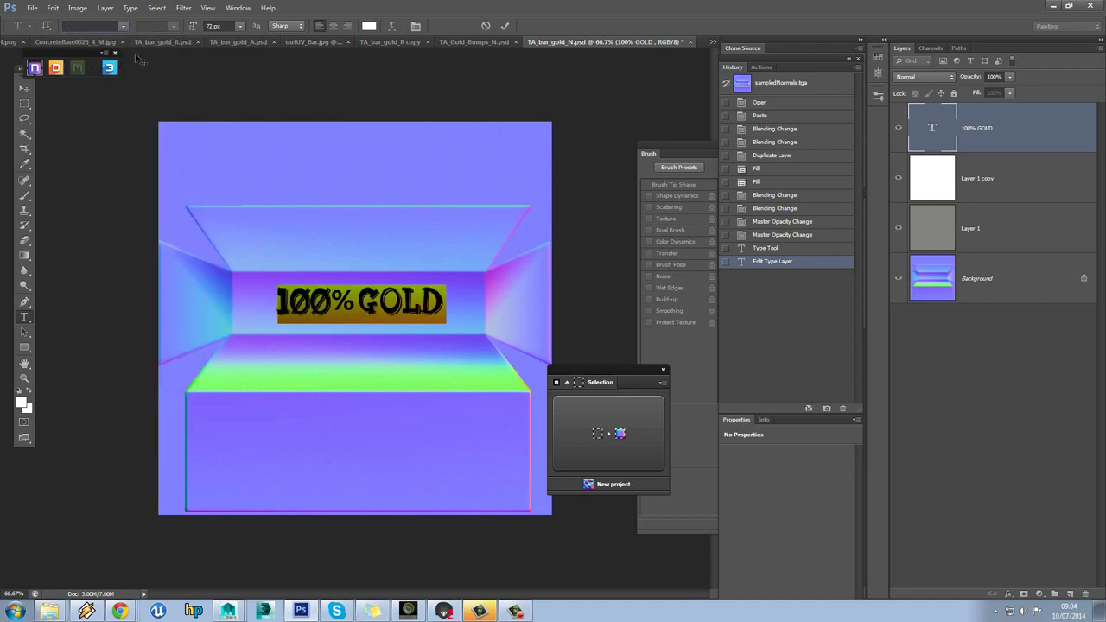
{"action": "left_click", "coordinate": [123, 26]}
{"action": "left_click_drag", "start_coordinate": [257, 107], "coordinate": [258, 129]}
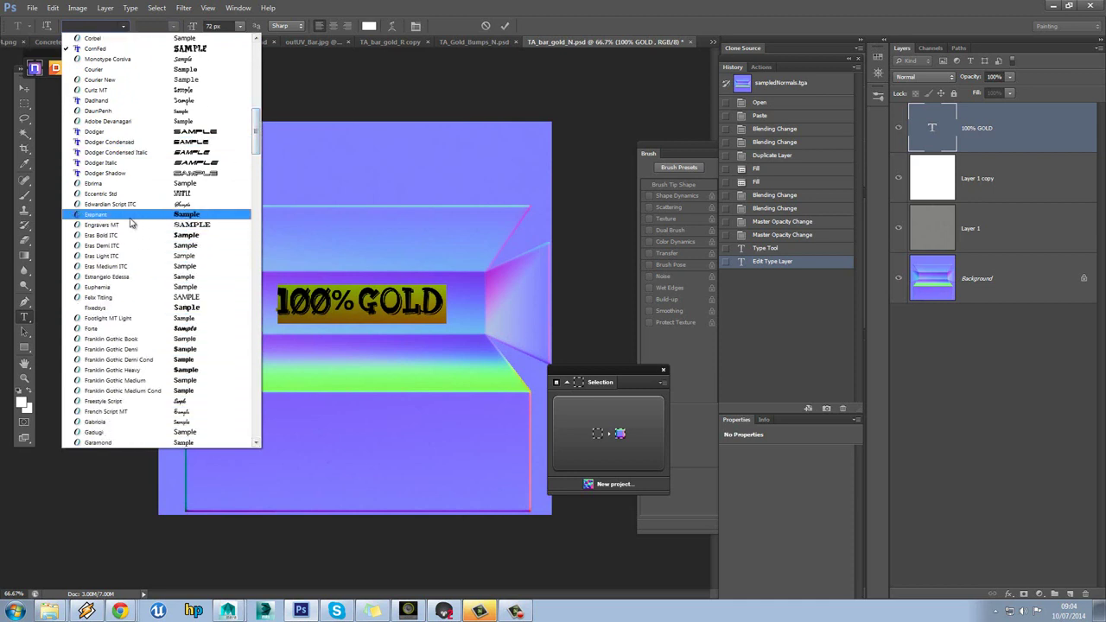
{"action": "left_click", "coordinate": [141, 183]}
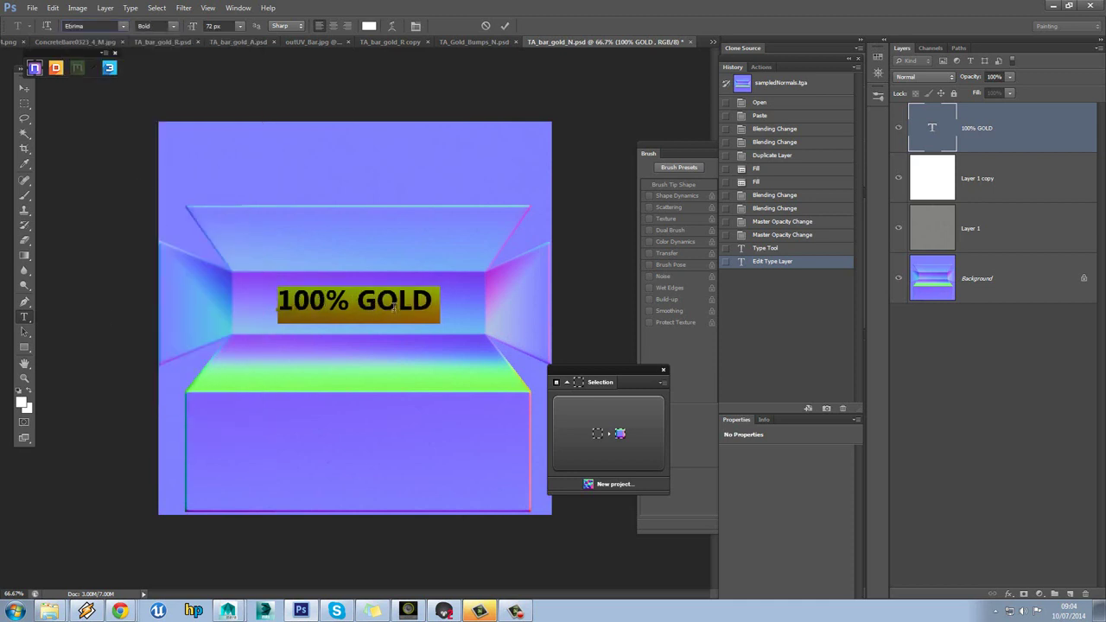
{"action": "left_click", "coordinate": [25, 89]}
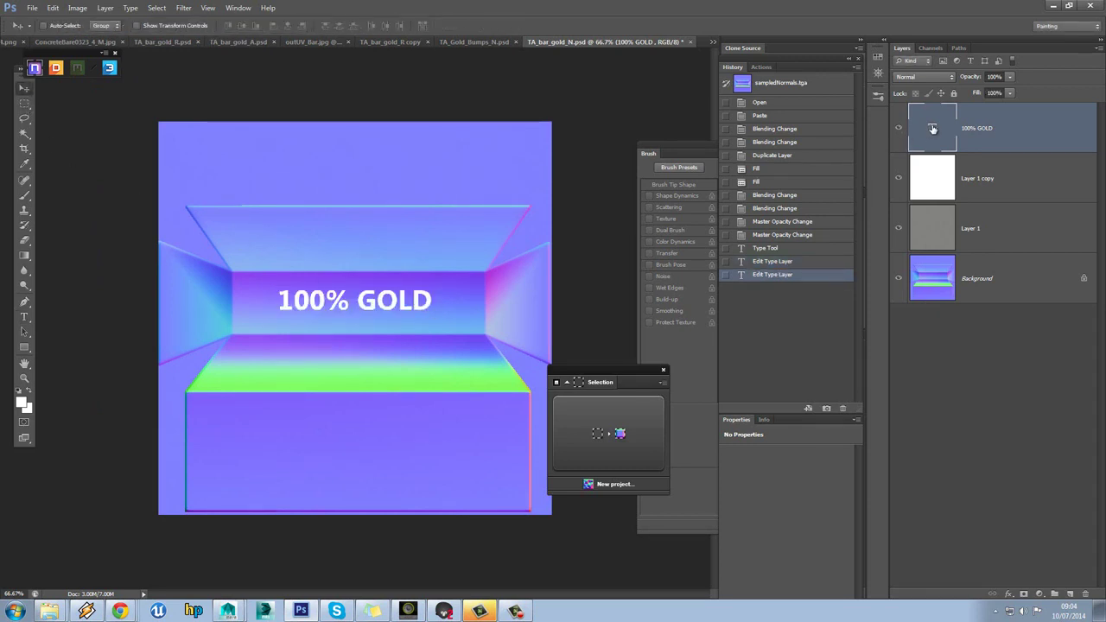
{"action": "double_click", "coordinate": [933, 128]}
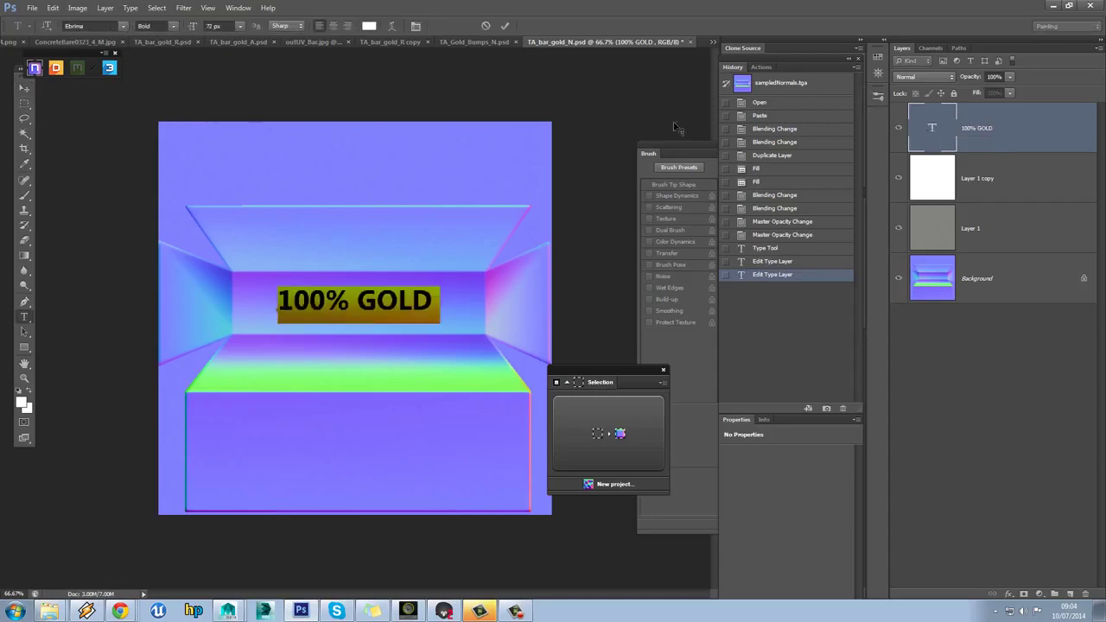
{"action": "left_click", "coordinate": [427, 302]}
{"action": "type", "text": "BULLION"}
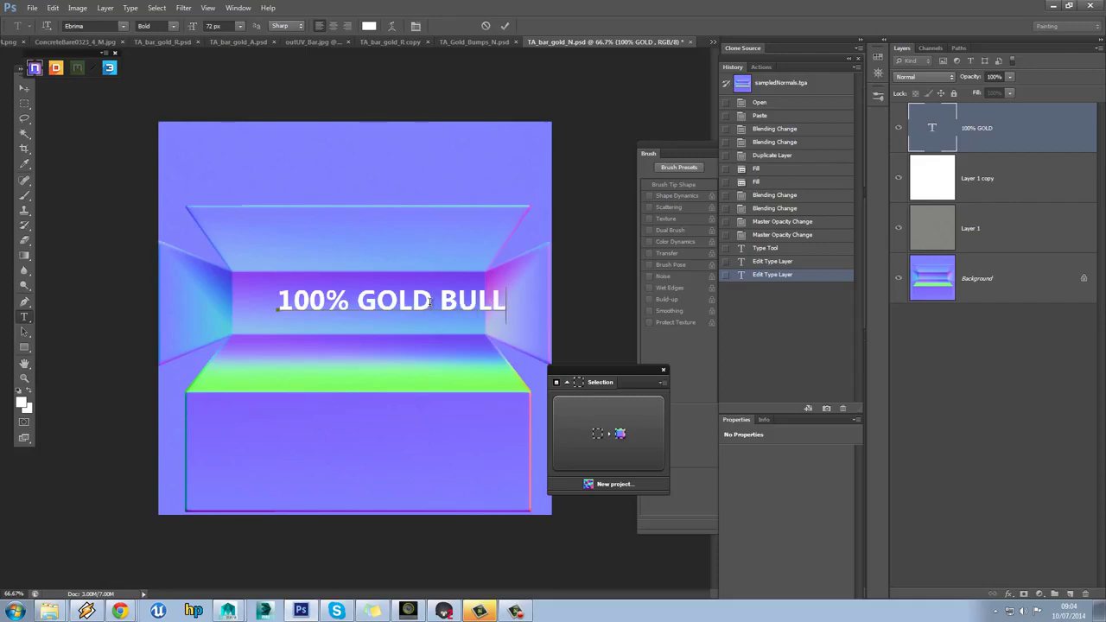
{"action": "key", "text": "BackSpace"}
{"action": "key", "text": "BackSpace"}
{"action": "key", "text": "BackSpace"}
{"action": "key", "text": "BackSpace"}
{"action": "key", "text": "BackSpace"}
{"action": "key", "text": "BackSpace"}
{"action": "key", "text": "BackSpace"}
{"action": "key", "text": "BackSpace"}
{"action": "key", "text": "BackSpace"}
{"action": "key", "text": "BackSpace"}
{"action": "type", "text": "LD"}
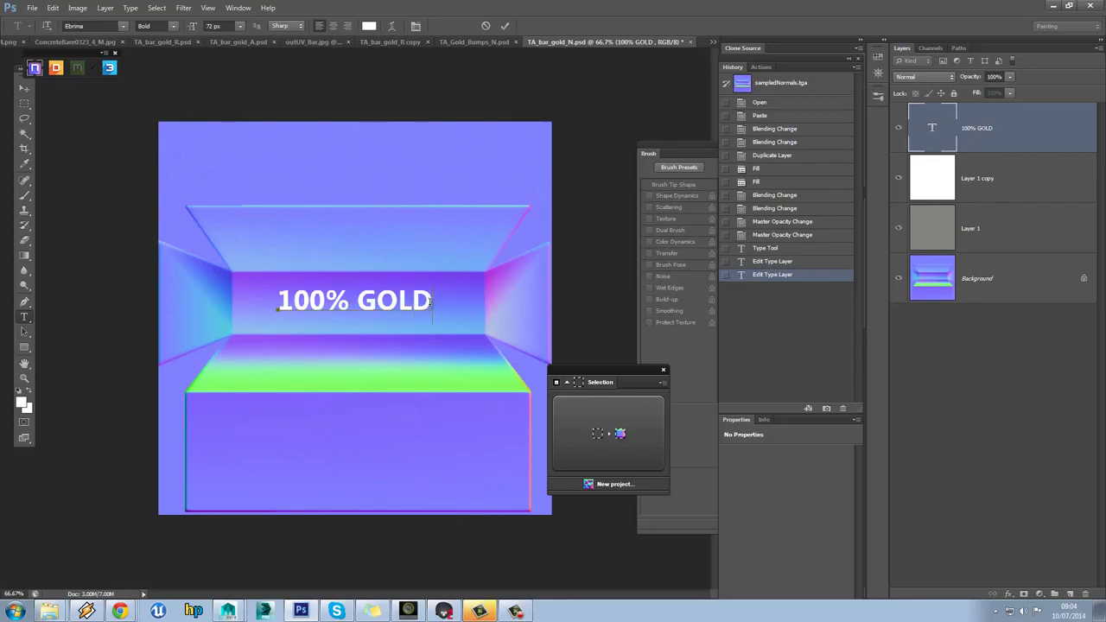
{"action": "left_click", "coordinate": [24, 91]}
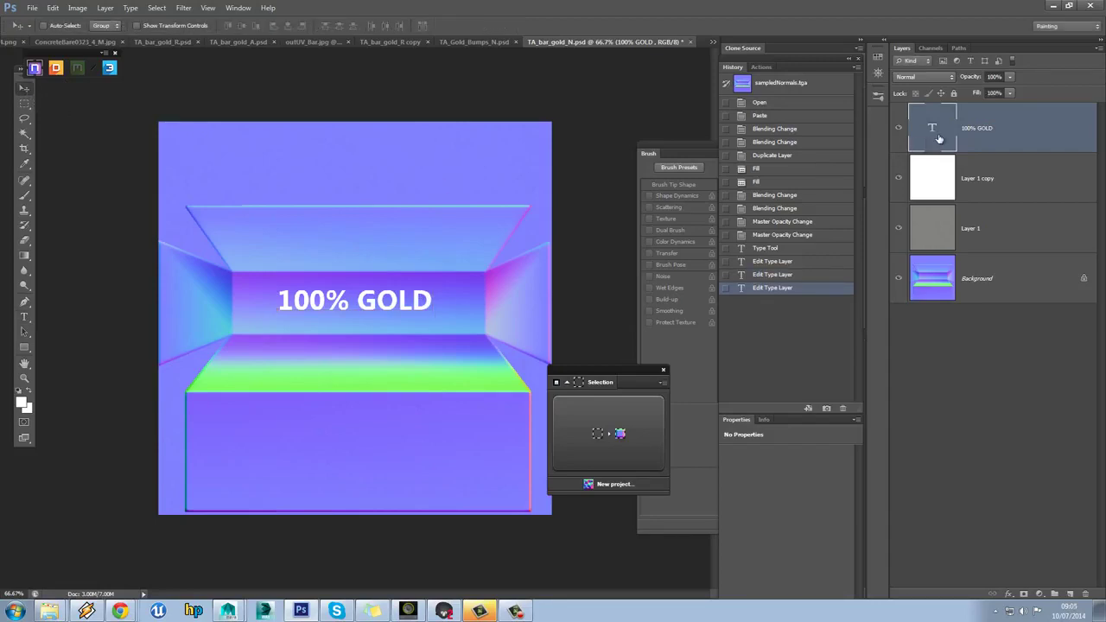
Shift the text slightly, then set gridline spacing to Percent in Guides, Grid & Slices preferences
{"action": "left_click_drag", "start_coordinate": [359, 303], "coordinate": [364, 308]}
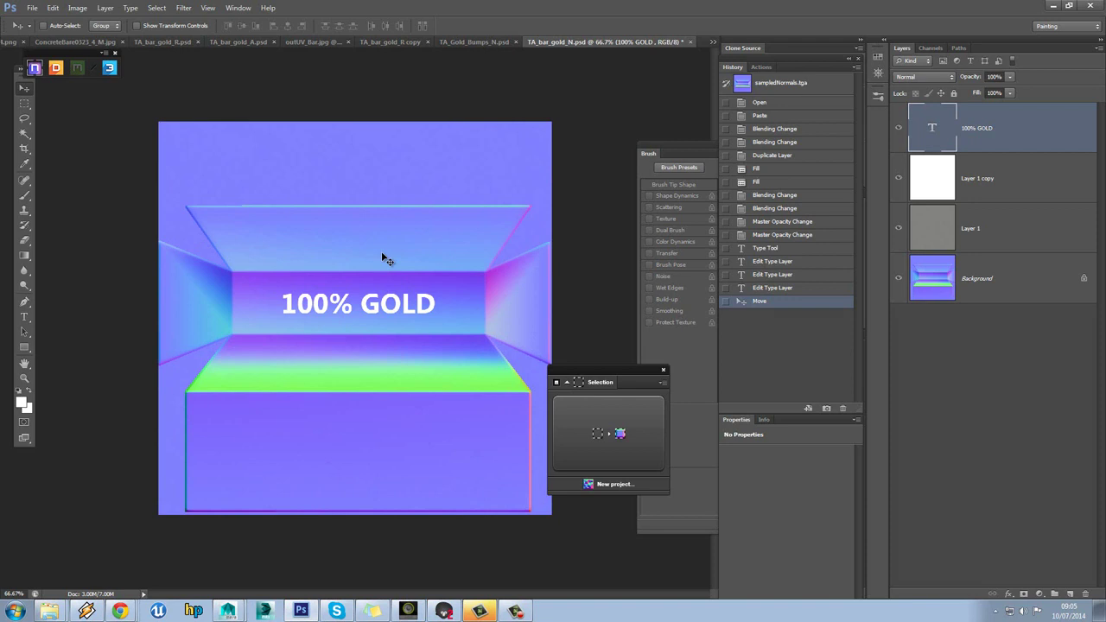
{"action": "left_click", "coordinate": [32, 8]}
{"action": "mouse_move", "coordinate": [52, 8]}
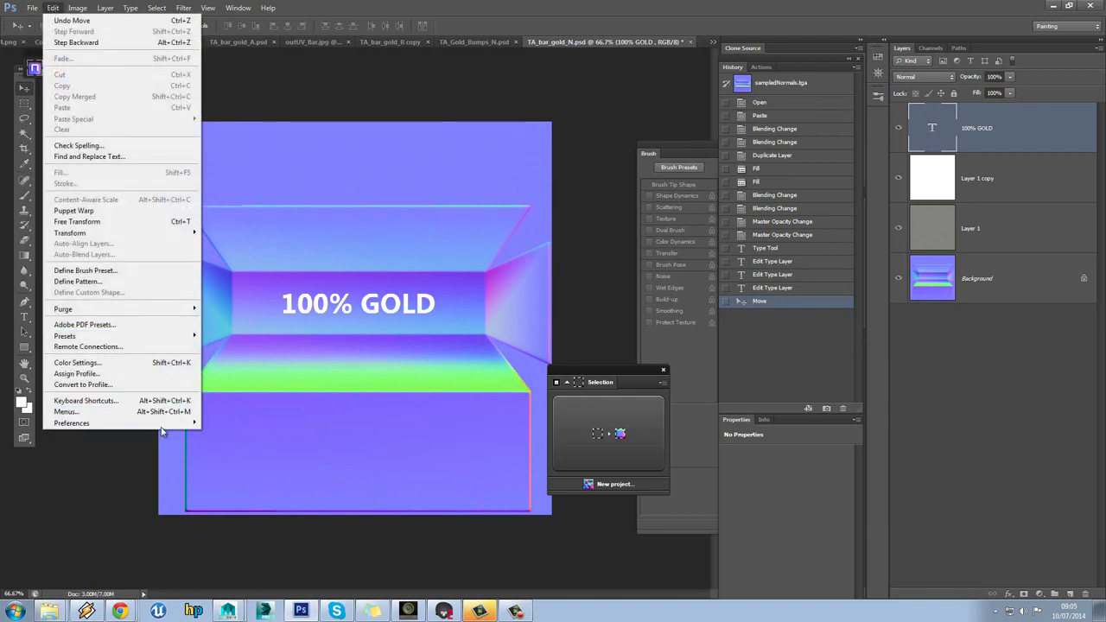
{"action": "mouse_move", "coordinate": [162, 424]}
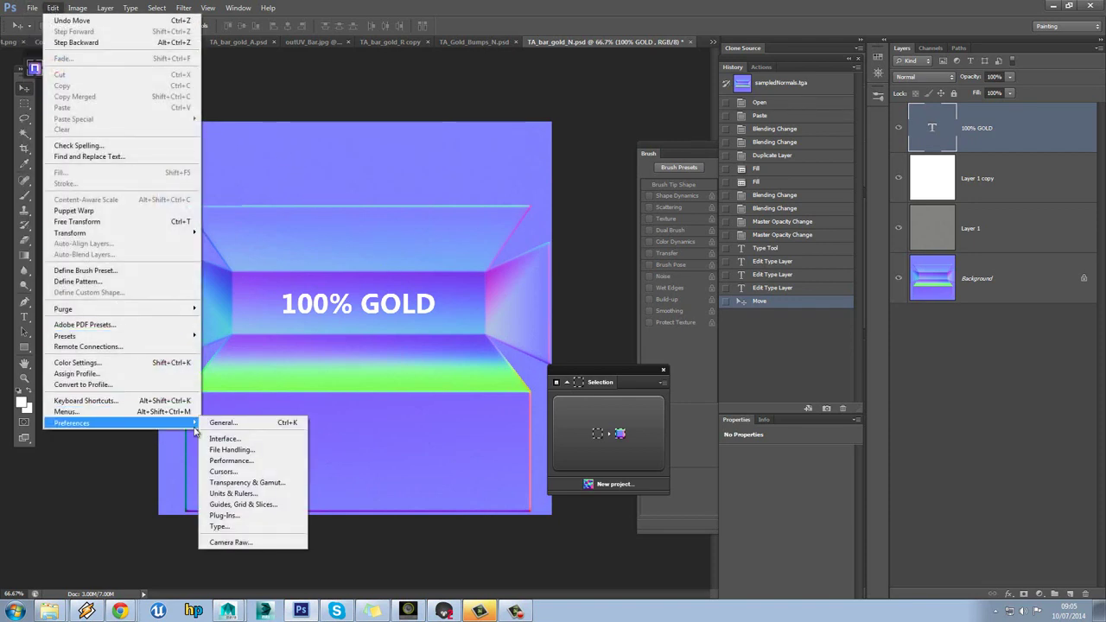
{"action": "left_click", "coordinate": [248, 507]}
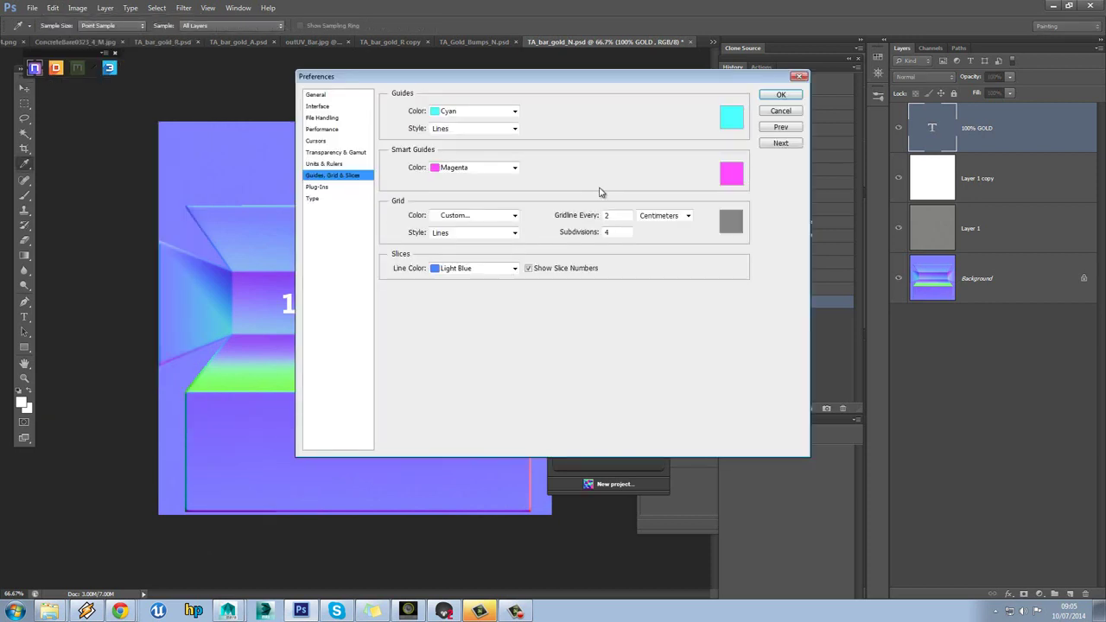
{"action": "left_click_drag", "start_coordinate": [646, 79], "coordinate": [841, 105]}
{"action": "left_click", "coordinate": [871, 243]}
{"action": "left_click", "coordinate": [852, 298]}
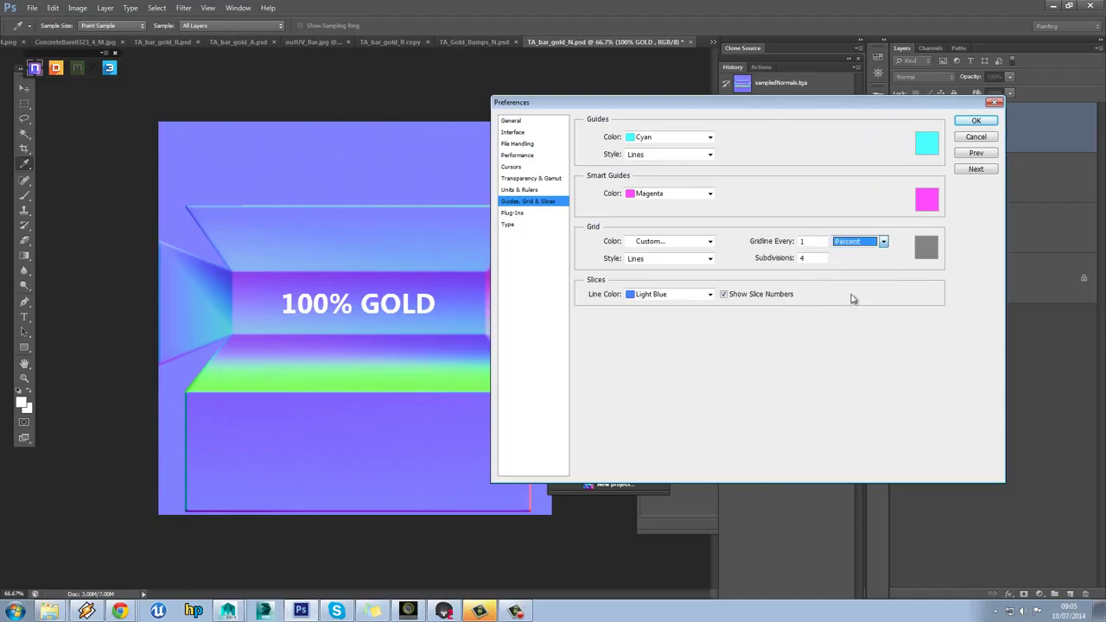
{"action": "left_click", "coordinate": [817, 248]}
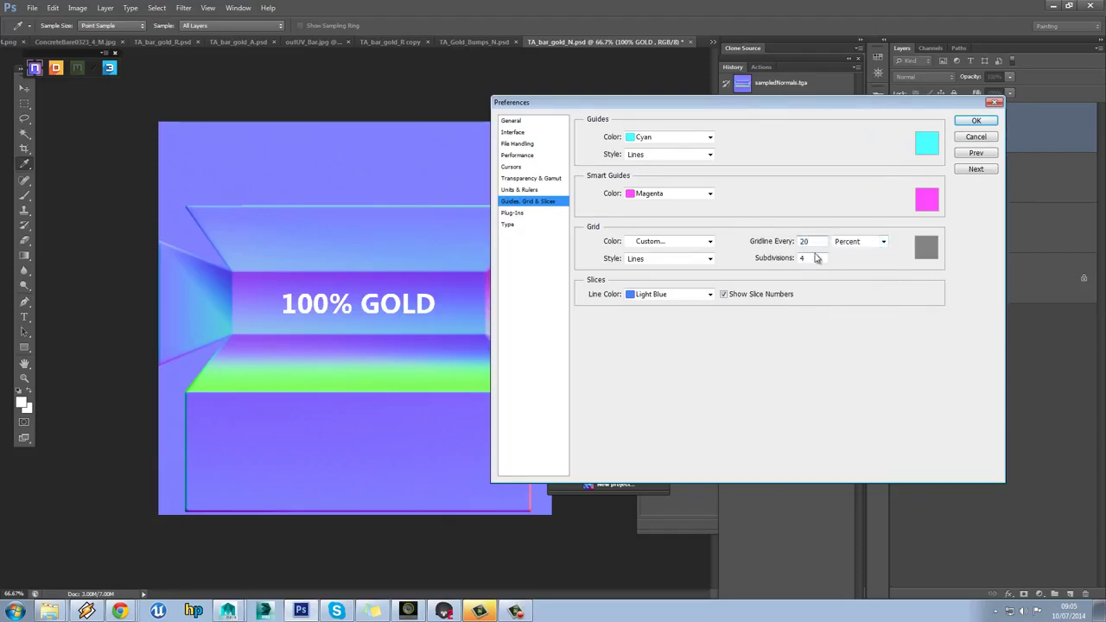
{"action": "left_click", "coordinate": [812, 258]}
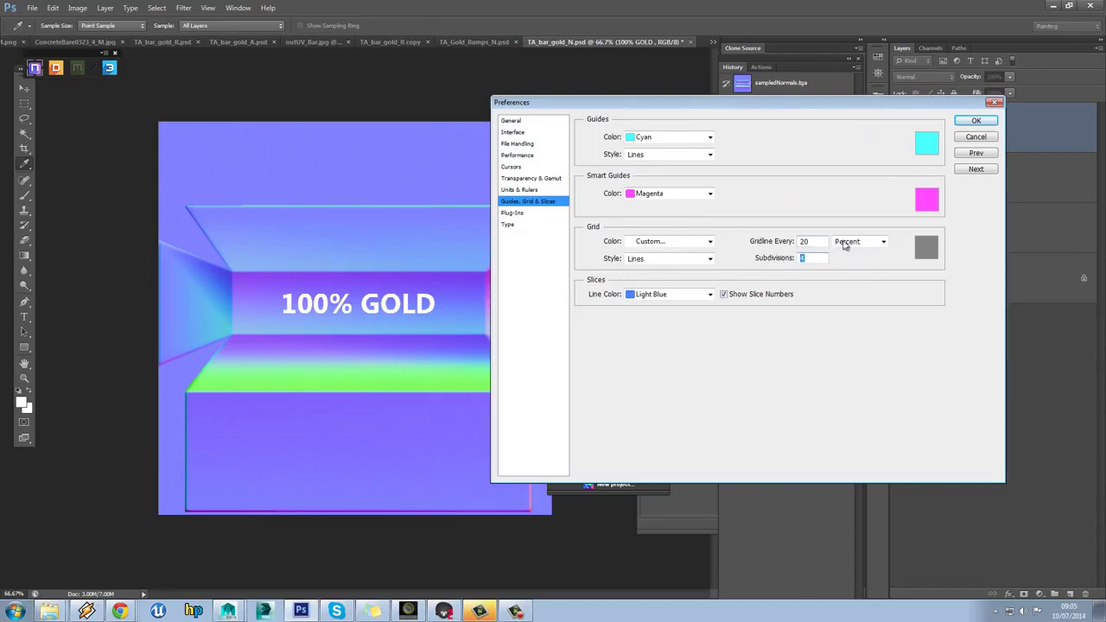
{"action": "left_click", "coordinate": [976, 121]}
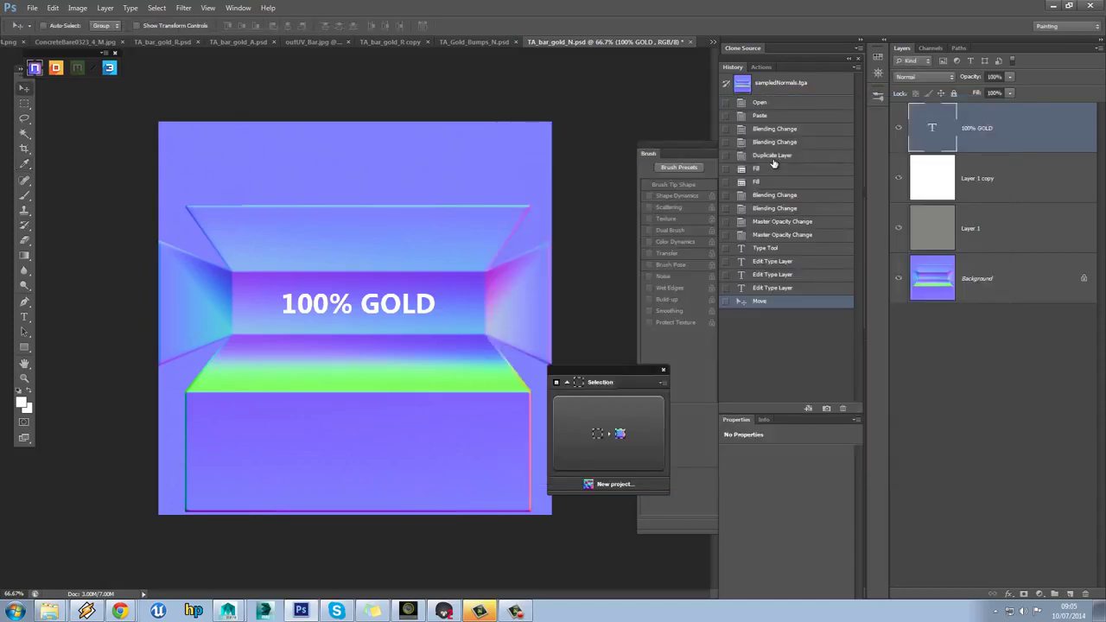
Show the grid, nudge the 100% GOLD text 7 px right onto the top face, then hide the grid
{"action": "left_click", "coordinate": [208, 8]}
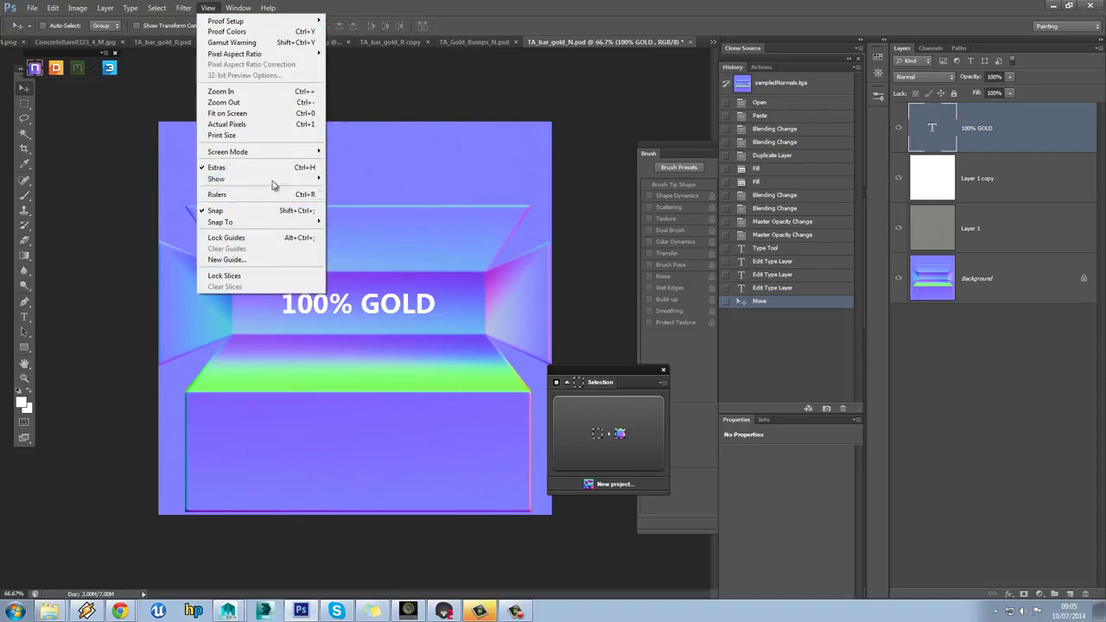
{"action": "mouse_move", "coordinate": [273, 181]}
{"action": "left_click", "coordinate": [367, 212]}
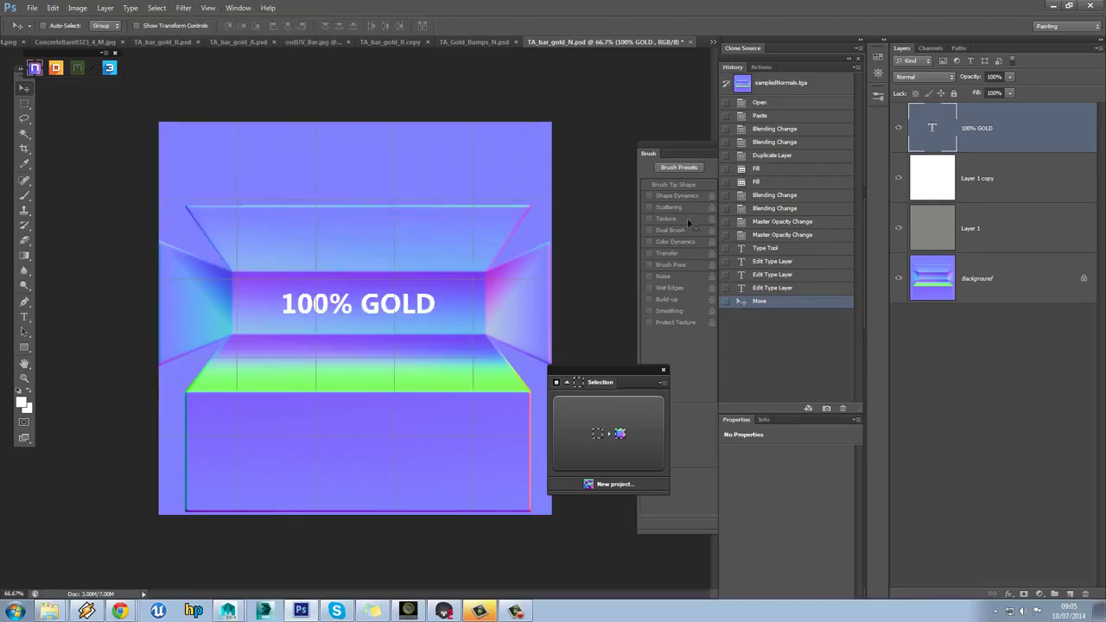
{"action": "left_click_drag", "start_coordinate": [403, 309], "coordinate": [405, 308]}
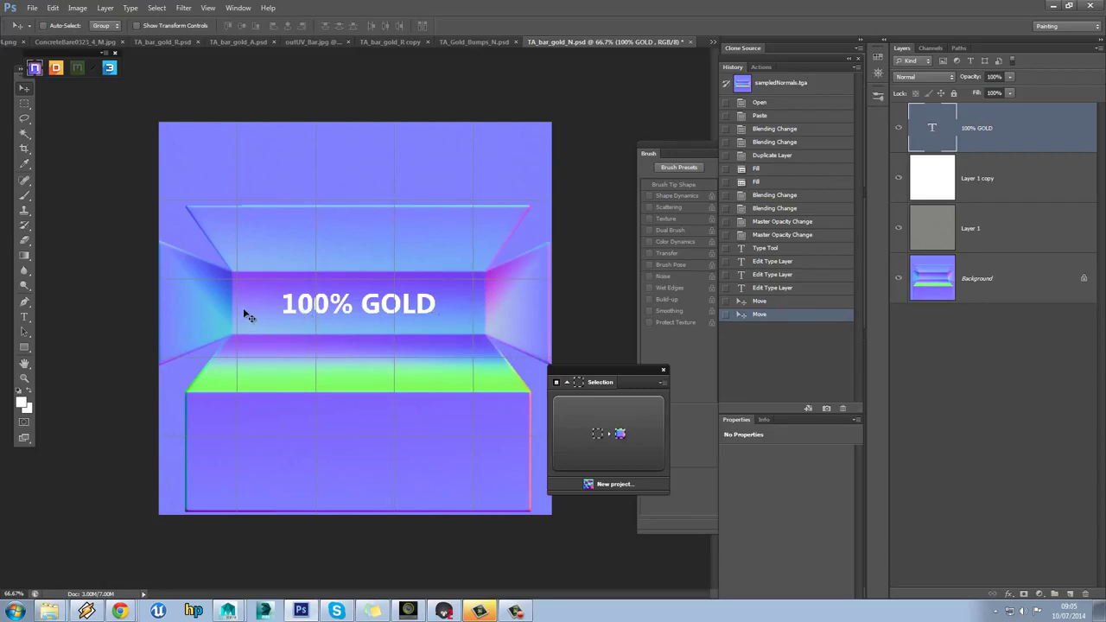
{"action": "key", "text": "ctrl+apostrophe"}
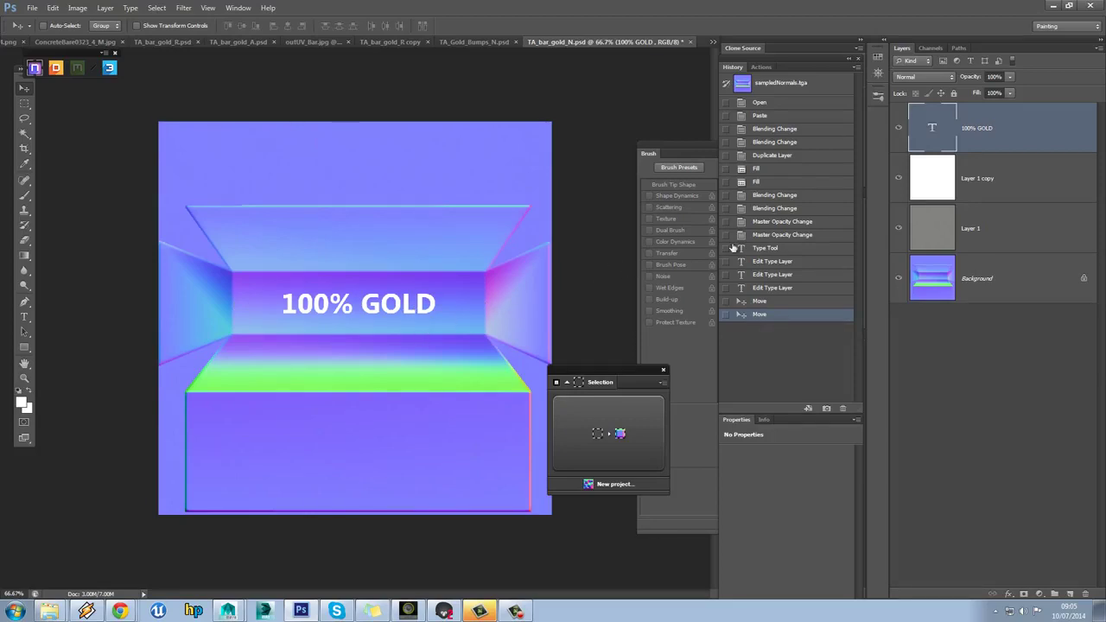
Add Layer 2 beneath the 100% GOLD text and fill it with black
{"action": "left_click", "coordinate": [938, 164]}
{"action": "left_click", "coordinate": [992, 134]}
{"action": "left_click", "coordinate": [1070, 594]}
{"action": "left_click_drag", "start_coordinate": [1017, 150], "coordinate": [1024, 210]}
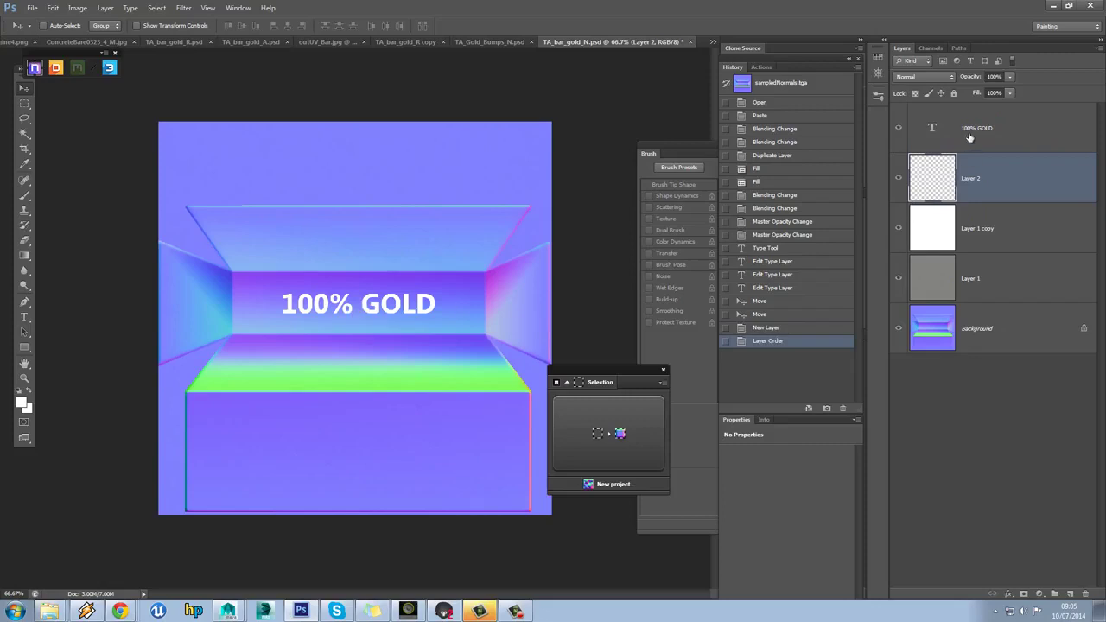
{"action": "left_click", "coordinate": [22, 401]}
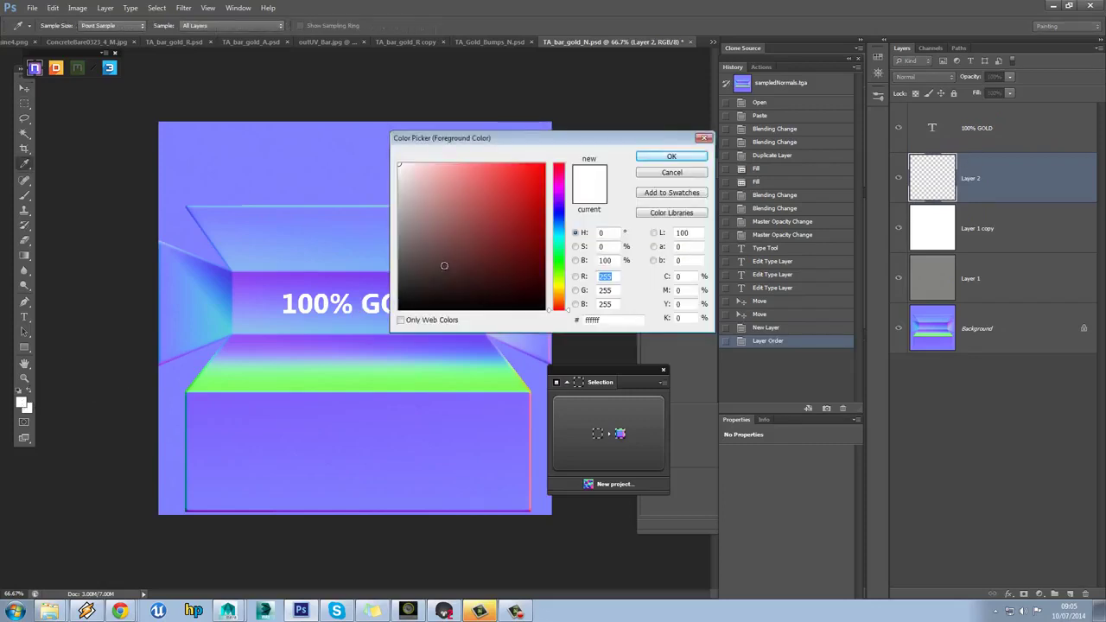
{"action": "left_click", "coordinate": [400, 309]}
{"action": "left_click", "coordinate": [671, 157]}
{"action": "key", "text": "alt+BackSpace"}
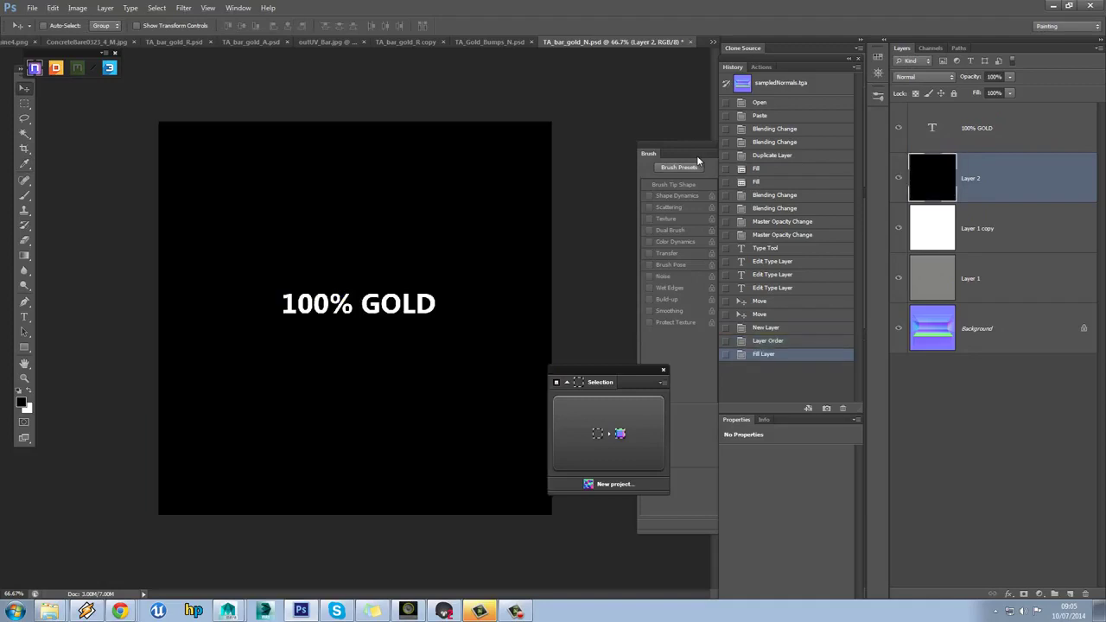
Merge the text with the black layer and duplicate the result as '100% GOLD copy'
{"action": "left_click", "coordinate": [1021, 127]}
{"action": "left_click", "coordinate": [926, 189], "text": "shift"}
{"action": "key", "text": "ctrl+e"}
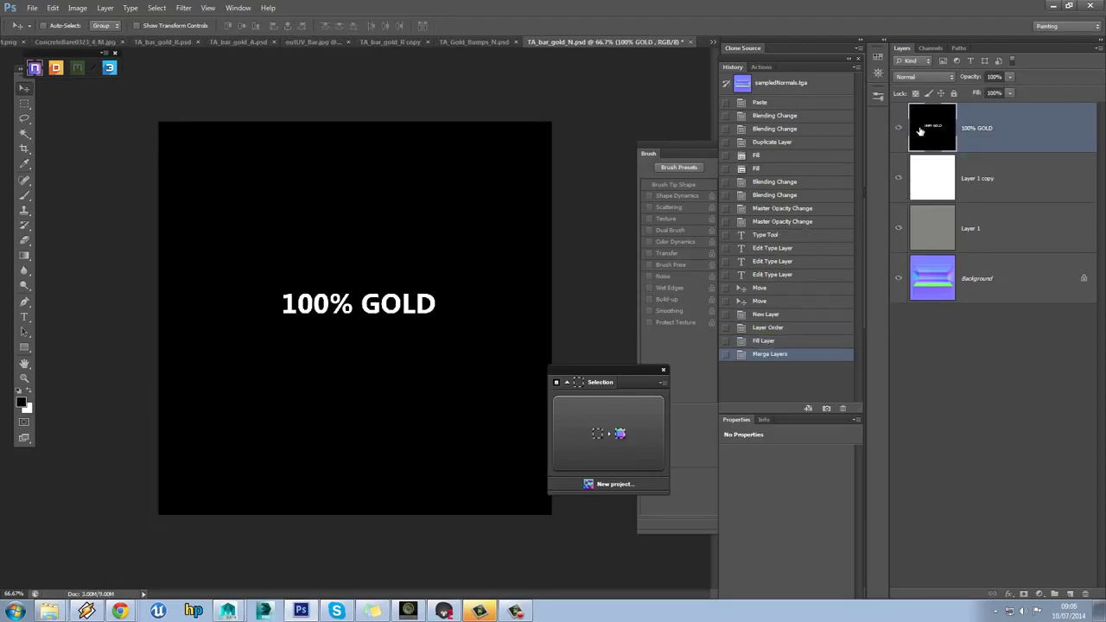
{"action": "right_click", "coordinate": [999, 127]}
{"action": "left_click", "coordinate": [940, 88]}
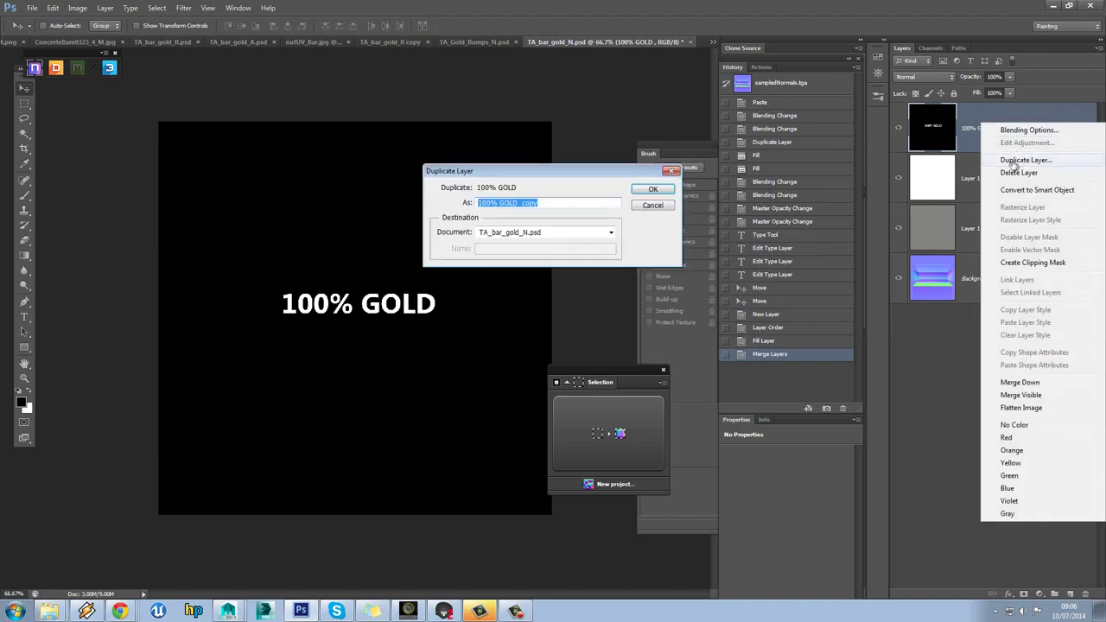
{"action": "left_click", "coordinate": [655, 187]}
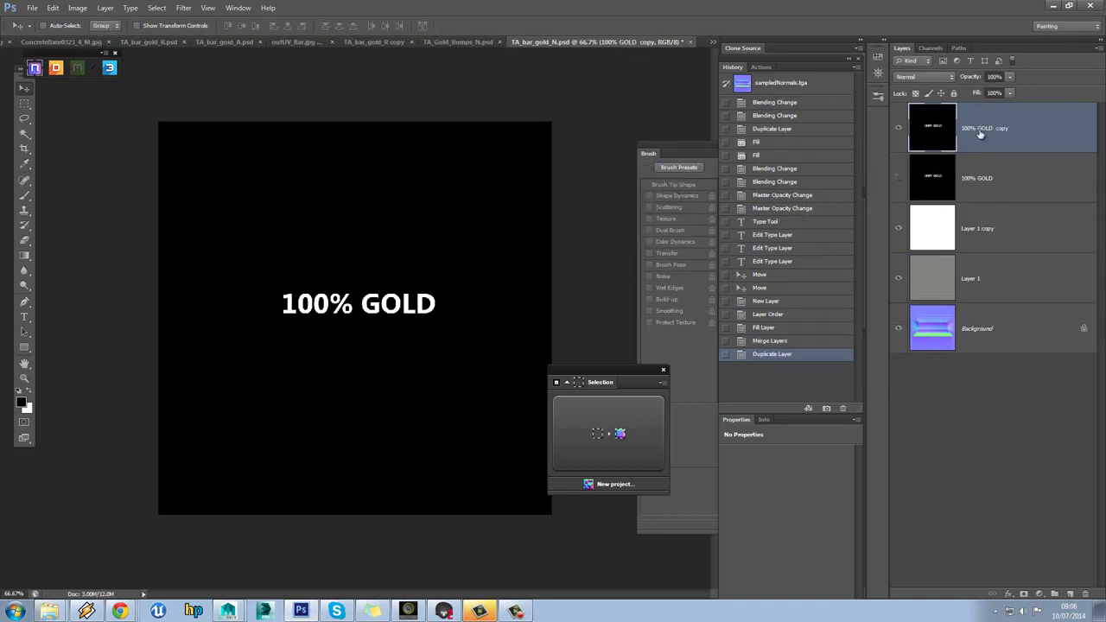
Convert the copy to a normal map in nDo2 with Slant set to Down, checking Marmoset
{"action": "left_click_drag", "start_coordinate": [638, 370], "coordinate": [640, 218]}
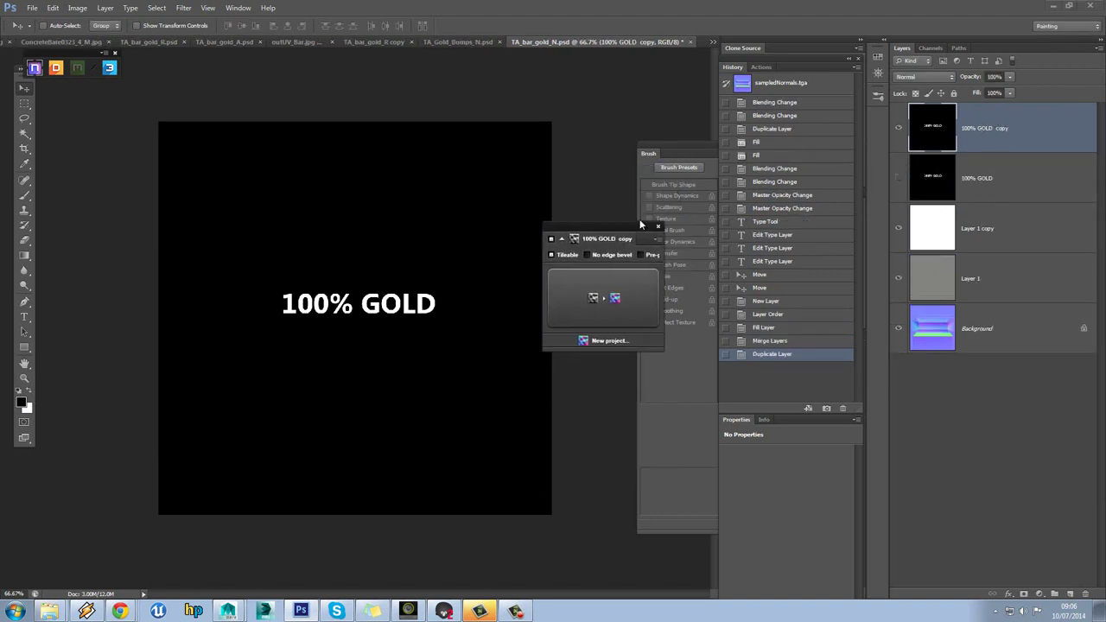
{"action": "left_click", "coordinate": [617, 294]}
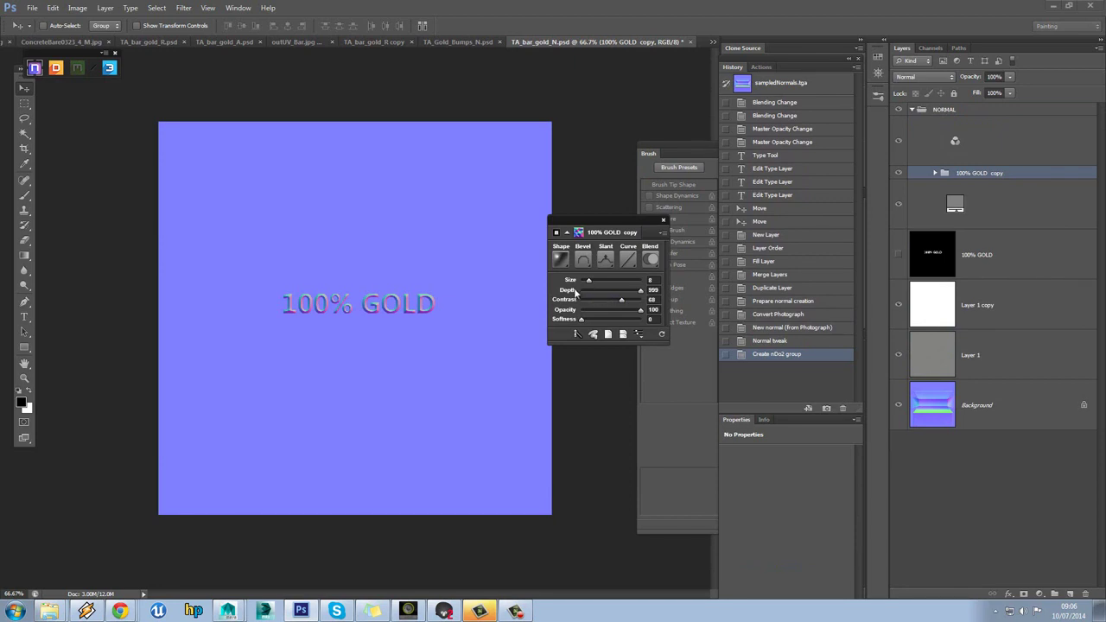
{"action": "left_click", "coordinate": [606, 259]}
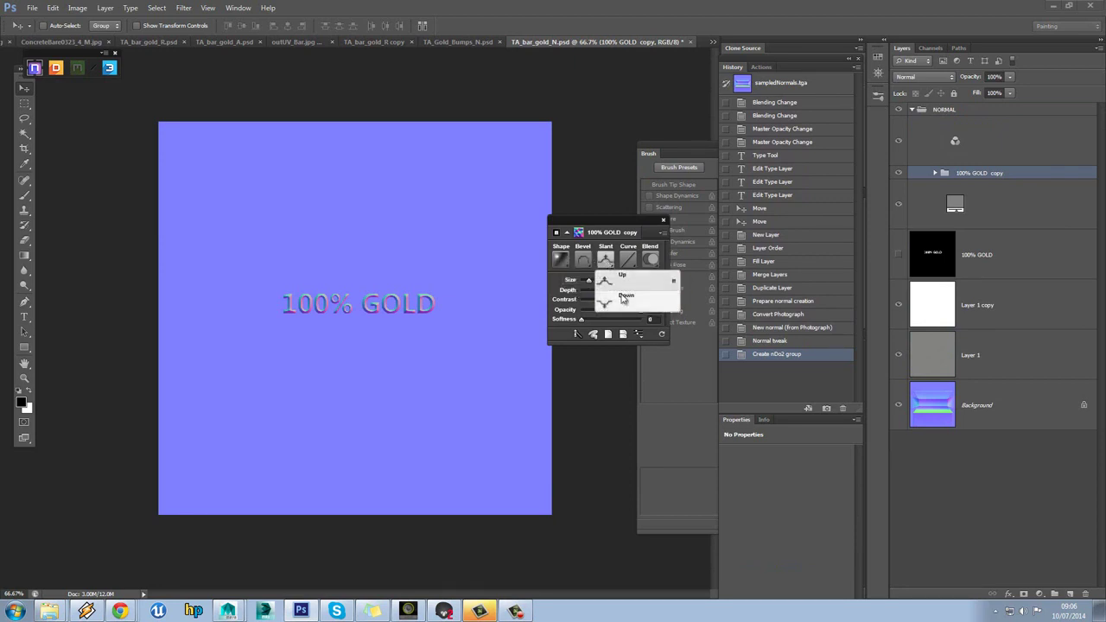
{"action": "left_click", "coordinate": [624, 299]}
{"action": "key", "text": "alt+Tab"}
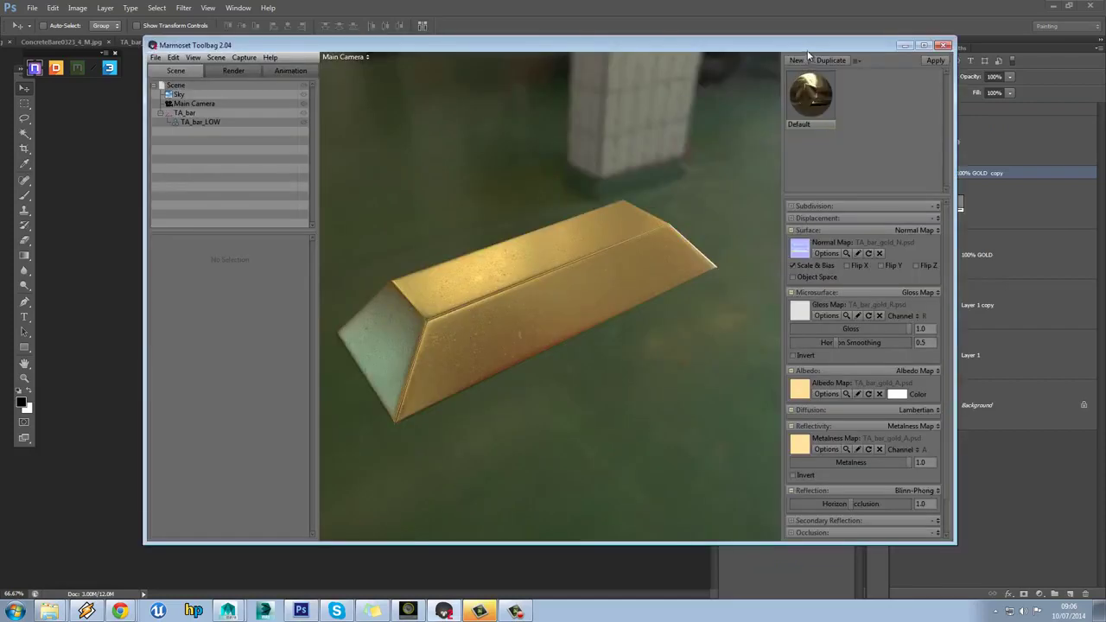
{"action": "key", "text": "alt+Tab"}
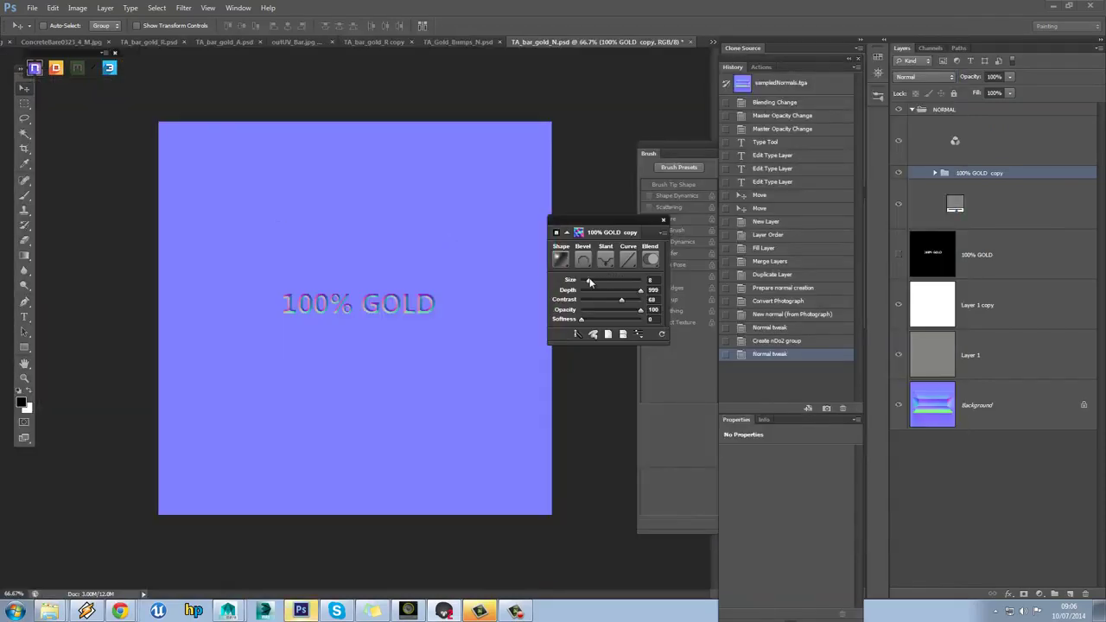
Reduce the bevel Size to 2 and apply the Emboss bevel, inspecting it at 100% zoom
{"action": "left_click_drag", "start_coordinate": [589, 280], "coordinate": [586, 287]}
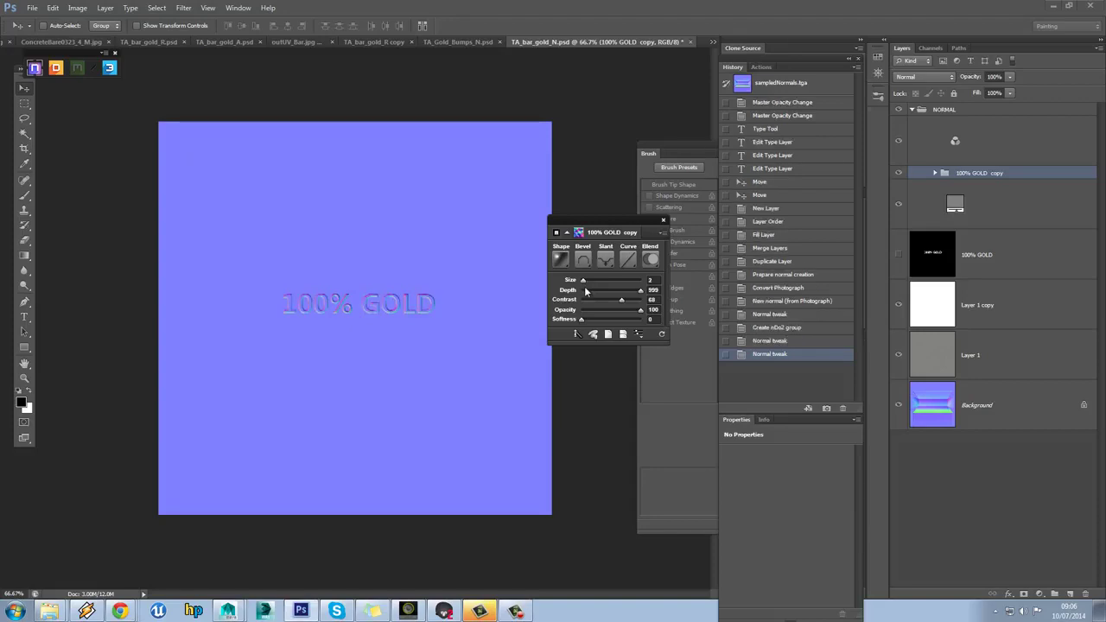
{"action": "left_click", "coordinate": [586, 261]}
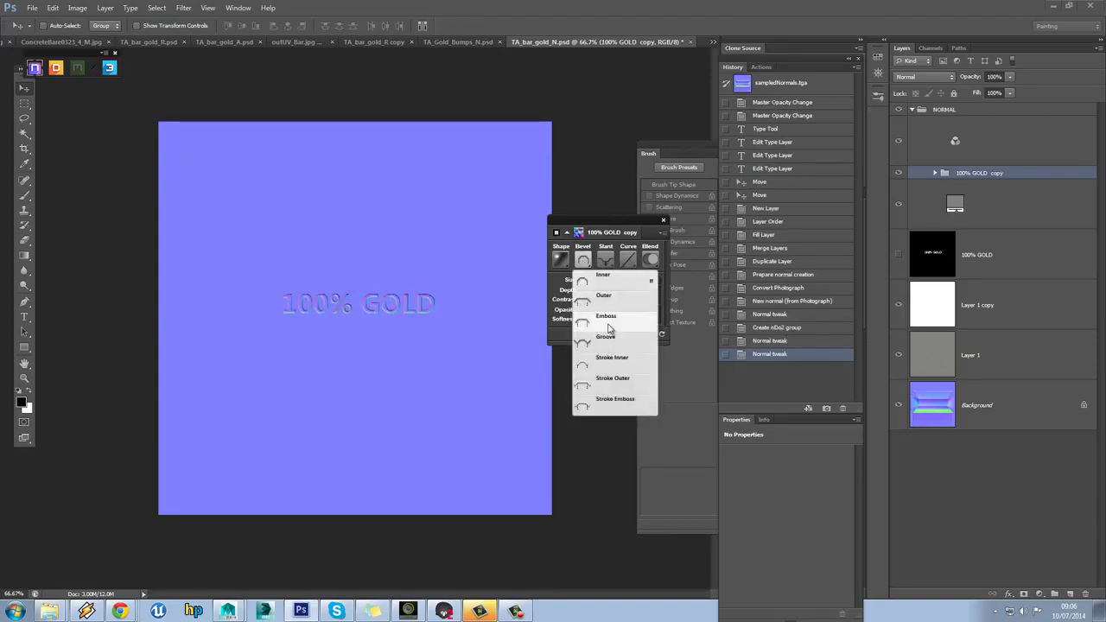
{"action": "left_click", "coordinate": [609, 324]}
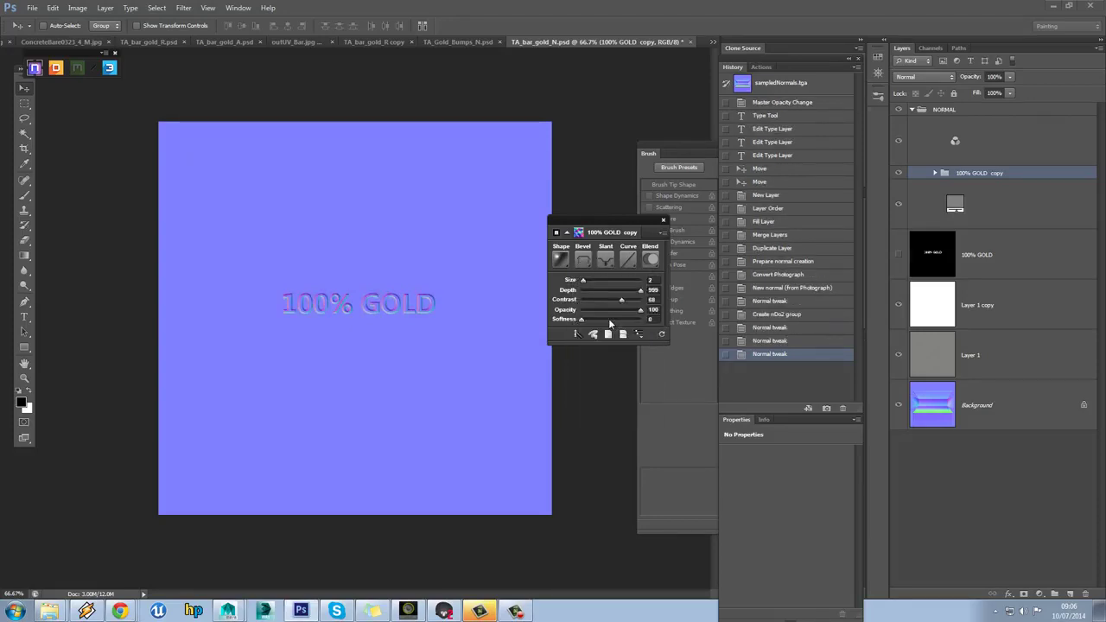
{"action": "left_click", "coordinate": [26, 380]}
{"action": "left_click", "coordinate": [327, 296]}
{"action": "left_click", "coordinate": [583, 260]}
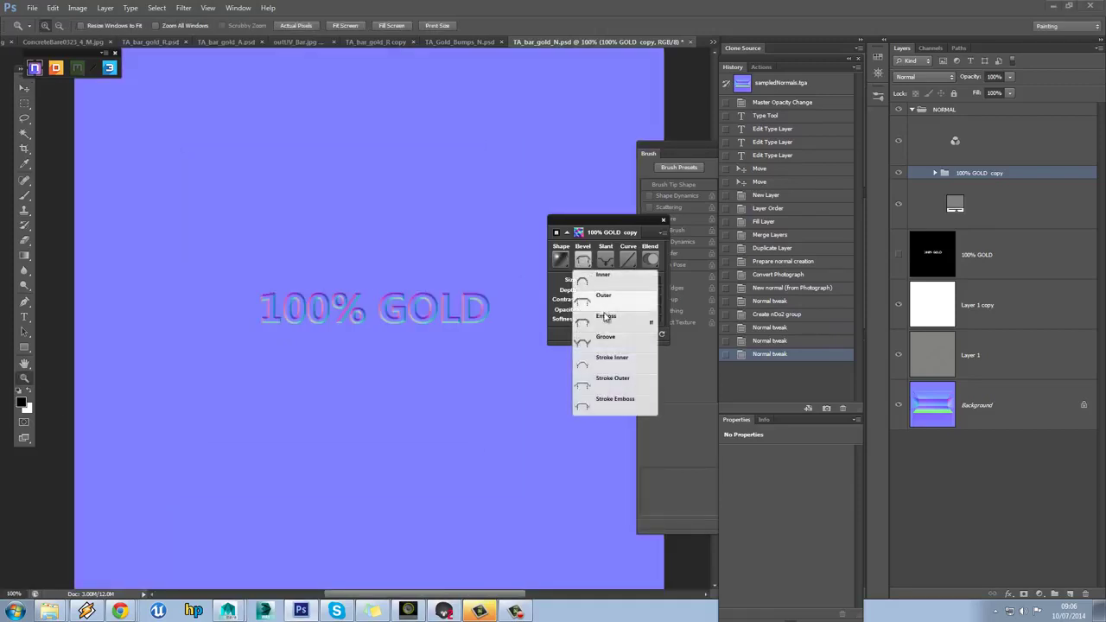
{"action": "left_click", "coordinate": [603, 327]}
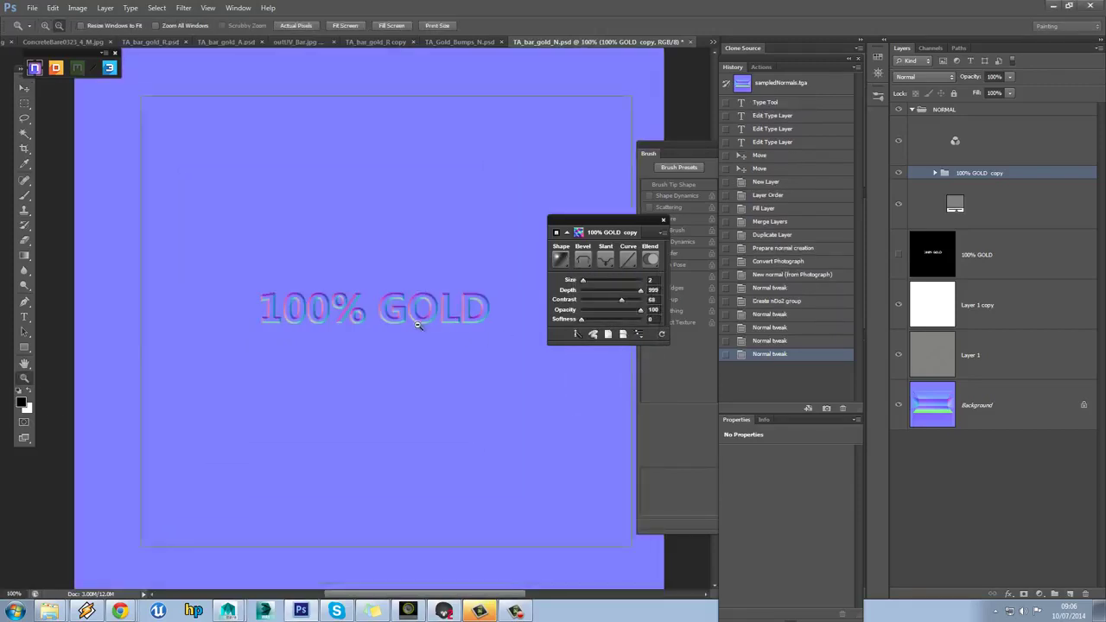
{"action": "left_click", "coordinate": [418, 325], "text": "alt"}
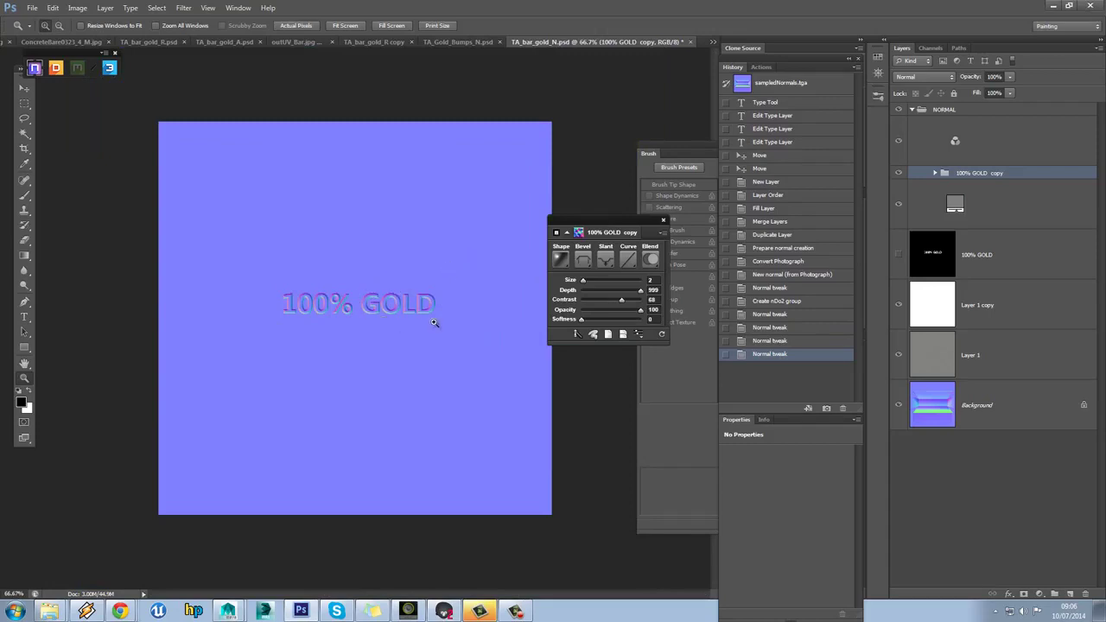
Select all layers of the nDo2 NORMAL group and merge them with Ctrl+E into one NORMAL layer
{"action": "left_click", "coordinate": [964, 110]}
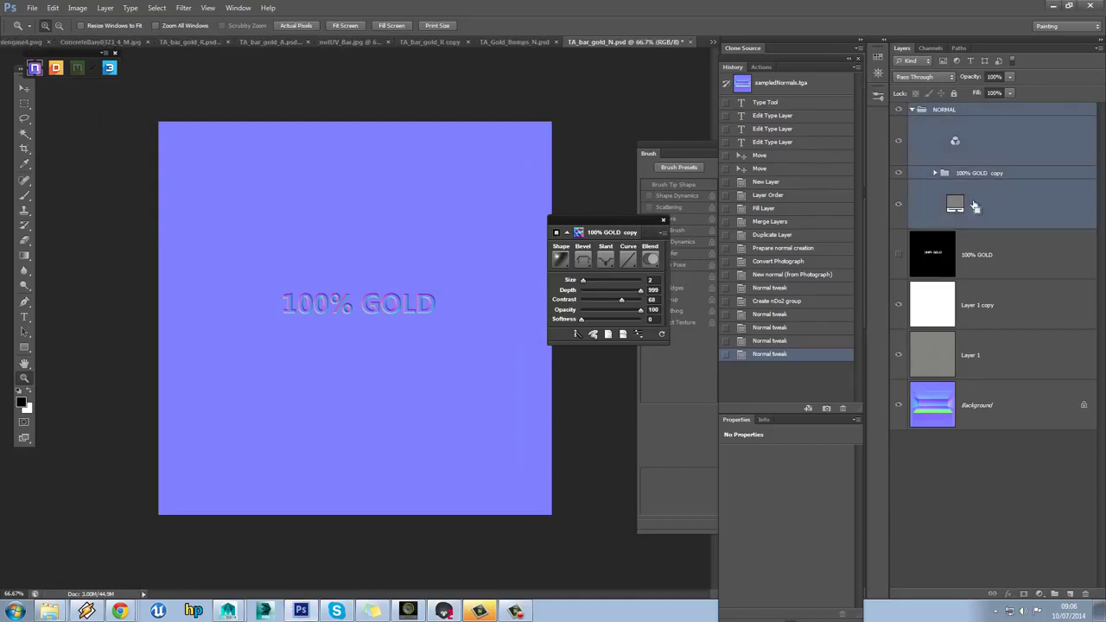
{"action": "left_click", "coordinate": [979, 121]}
{"action": "left_click", "coordinate": [986, 206]}
{"action": "key", "text": "ctrl+e"}
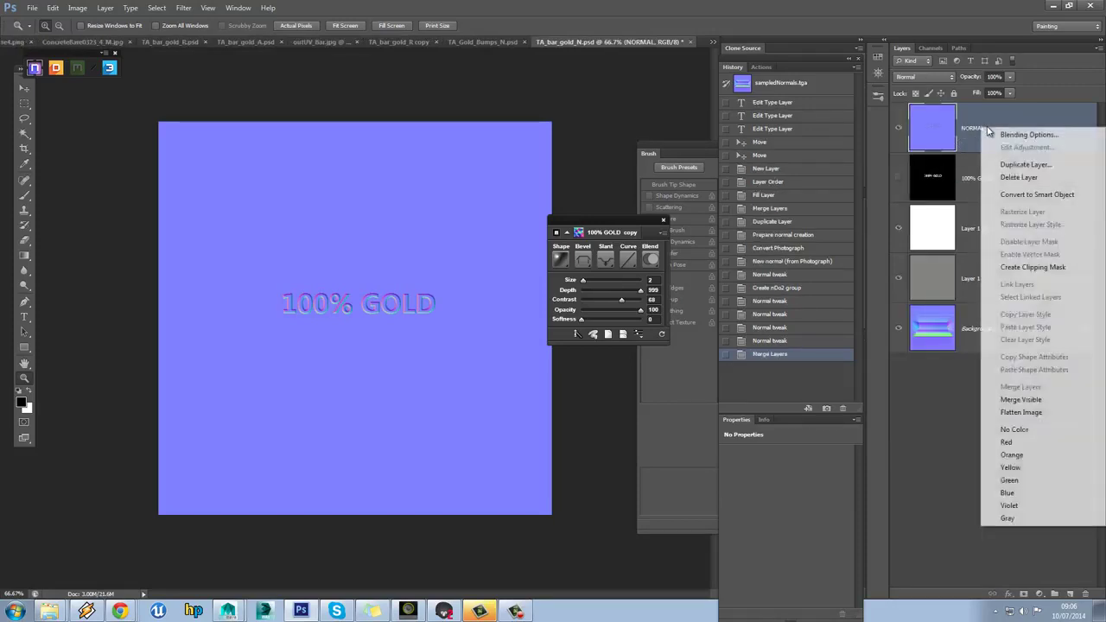
{"action": "right_click", "coordinate": [981, 128]}
{"action": "left_click", "coordinate": [664, 233]}
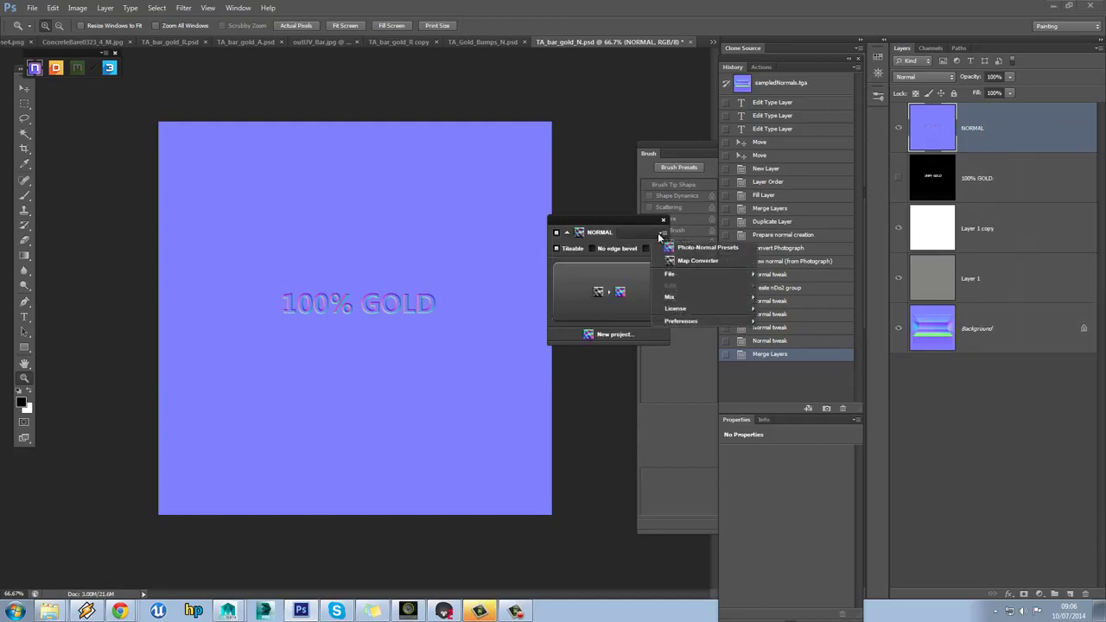
{"action": "left_click", "coordinate": [659, 235]}
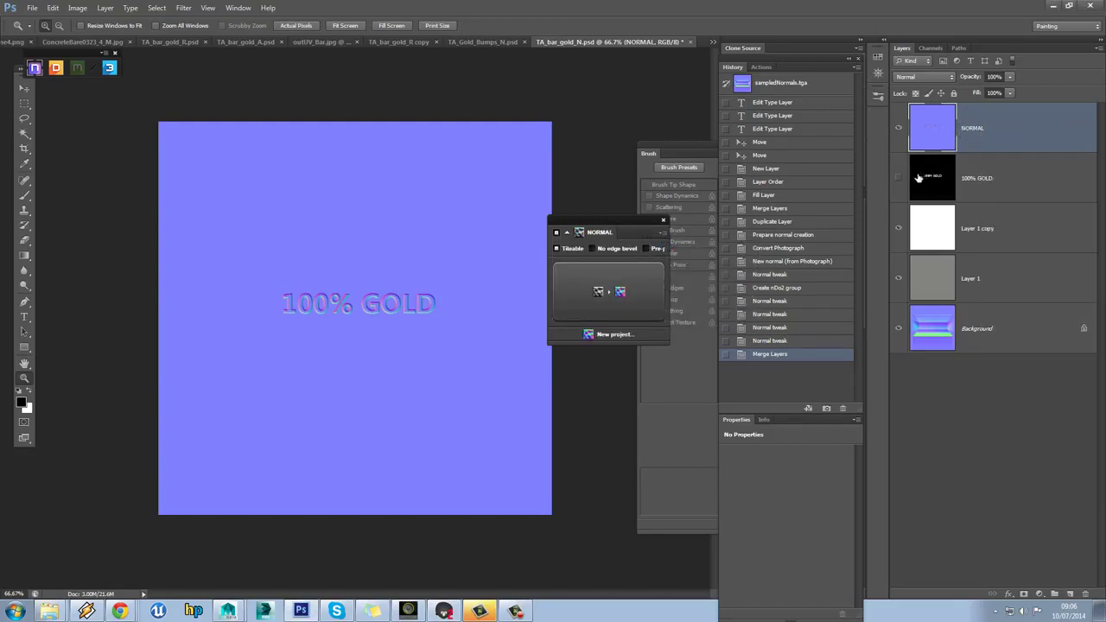
Duplicate NORMAL, fill the copy's Red and Green channels with white, then hide the copy
{"action": "right_click", "coordinate": [1016, 126]}
{"action": "left_click", "coordinate": [1016, 158]}
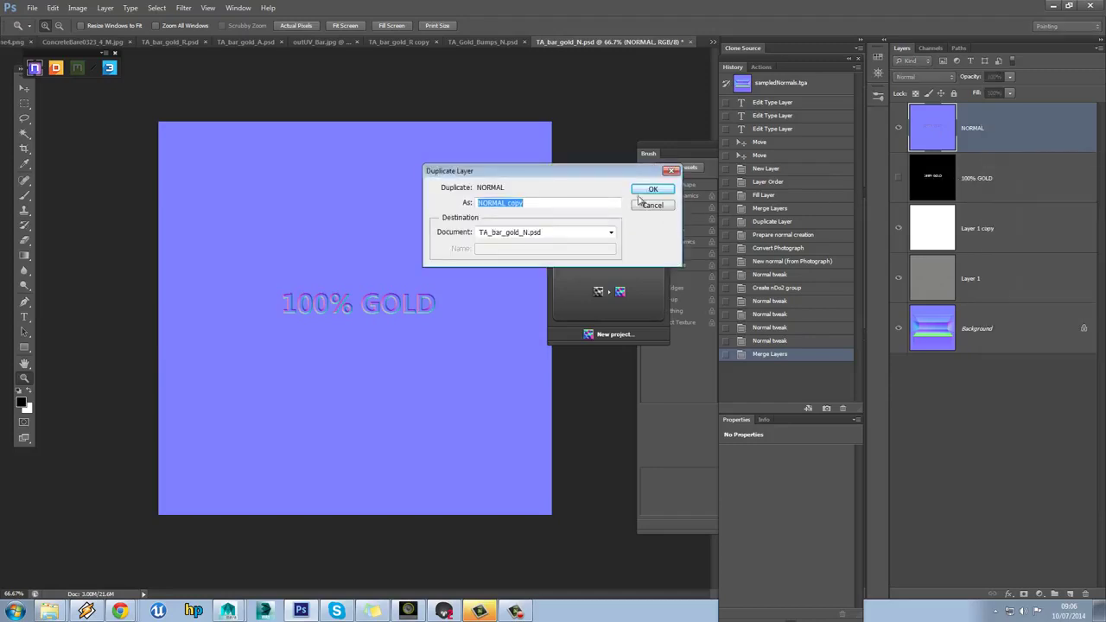
{"action": "left_click", "coordinate": [652, 190]}
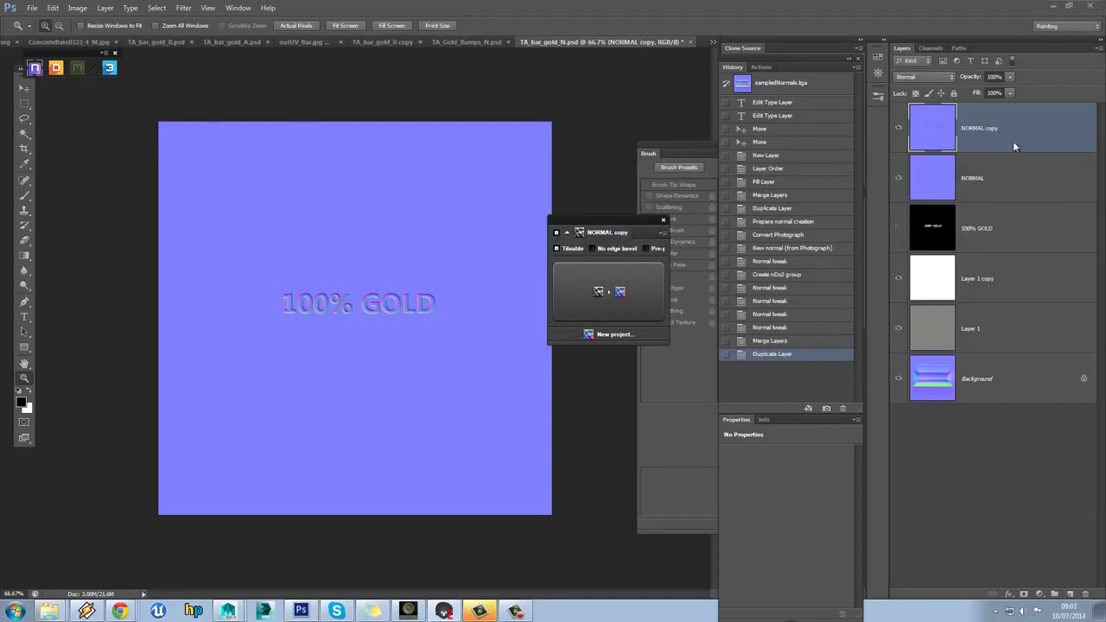
{"action": "left_click", "coordinate": [930, 48]}
{"action": "left_click", "coordinate": [941, 87]}
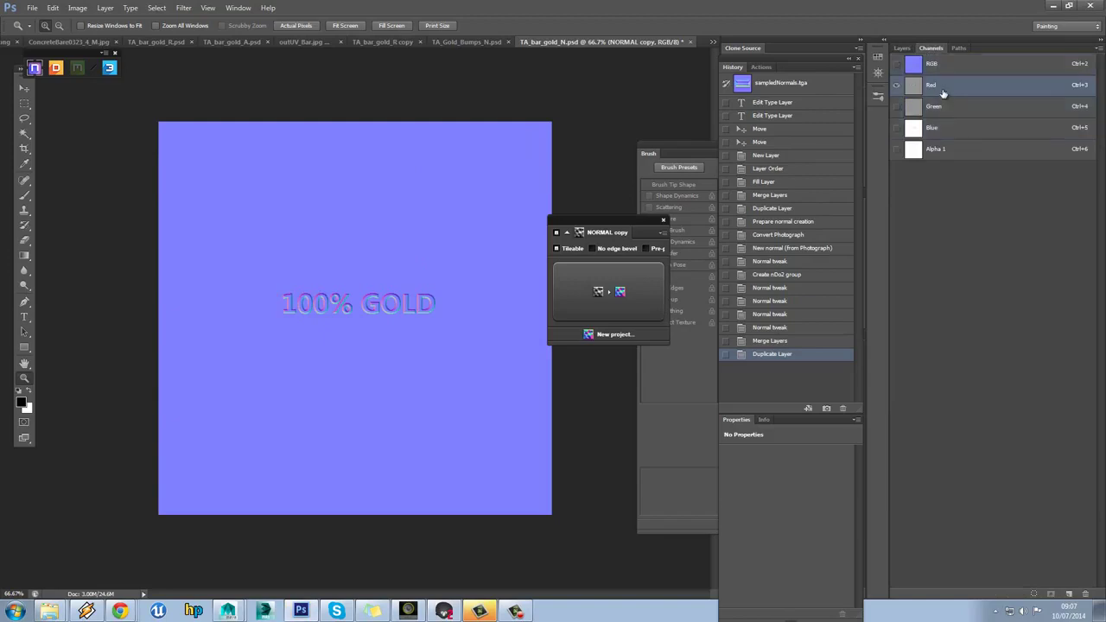
{"action": "left_click", "coordinate": [947, 106], "text": "shift"}
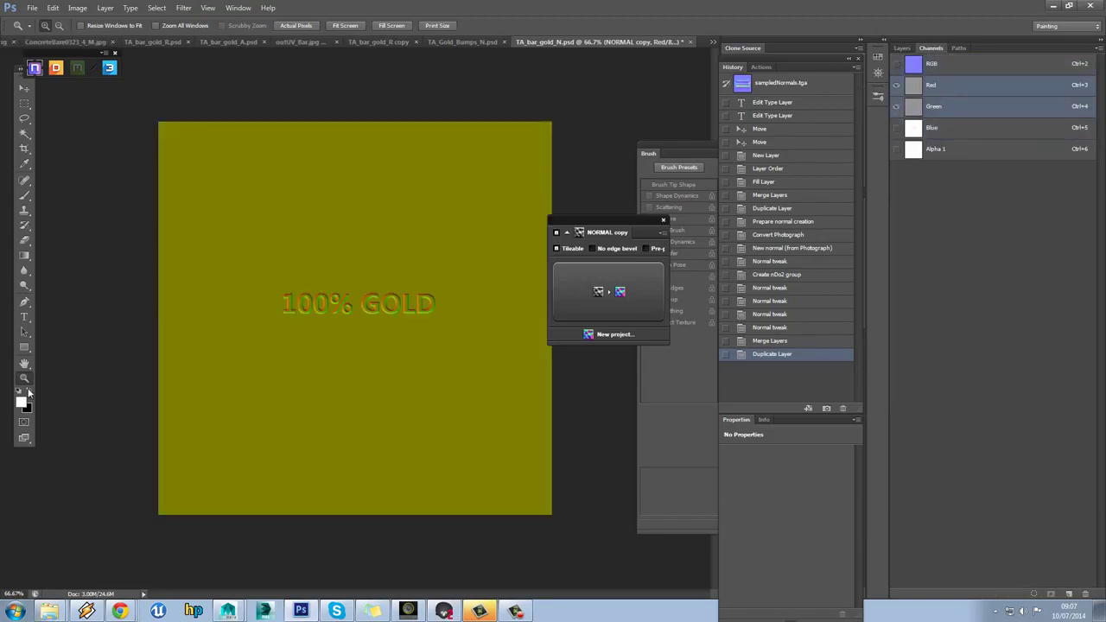
{"action": "key", "text": "alt+BackSpace"}
{"action": "left_click", "coordinate": [902, 48]}
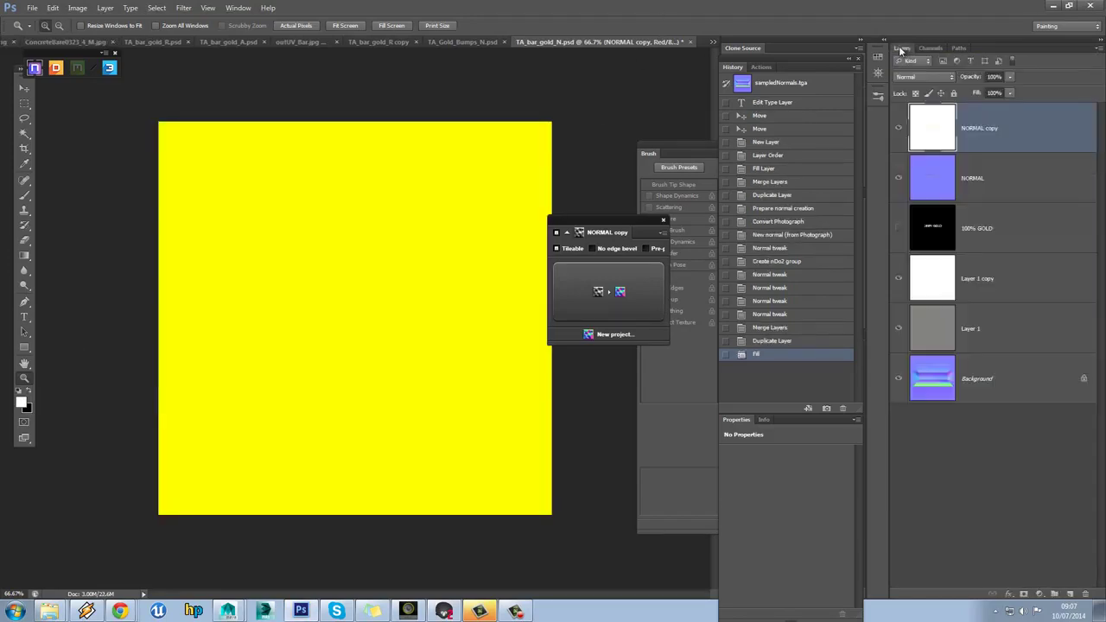
{"action": "left_click", "coordinate": [898, 128]}
With the NORMAL layer selected, set the foreground colour to a 50% grey
{"action": "left_click", "coordinate": [951, 178]}
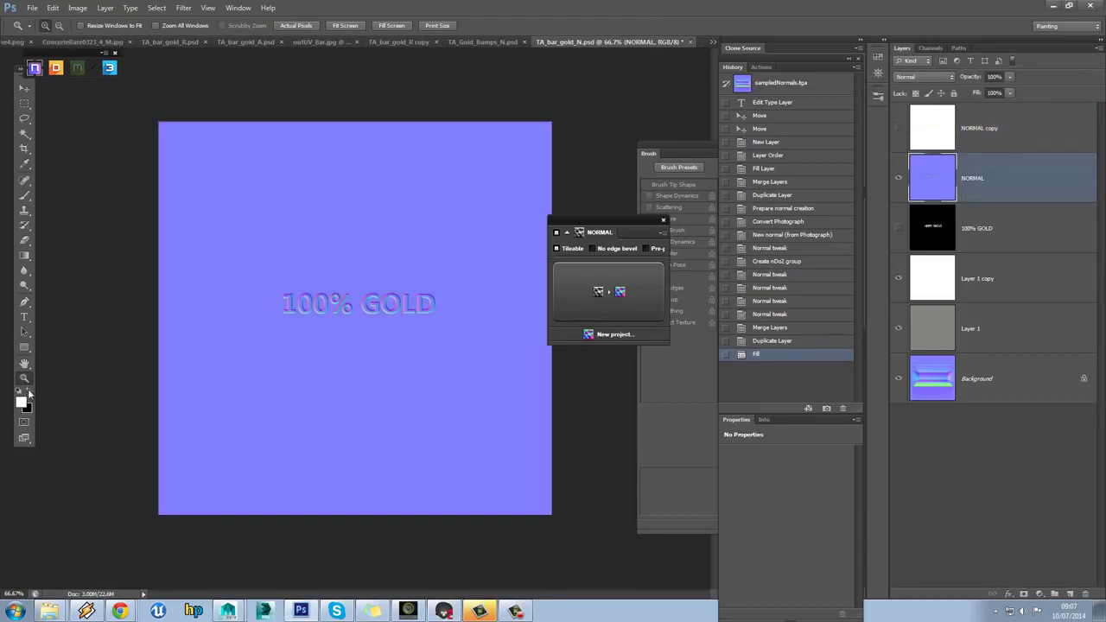
{"action": "left_click", "coordinate": [23, 401]}
{"action": "left_click_drag", "start_coordinate": [419, 273], "coordinate": [396, 229]}
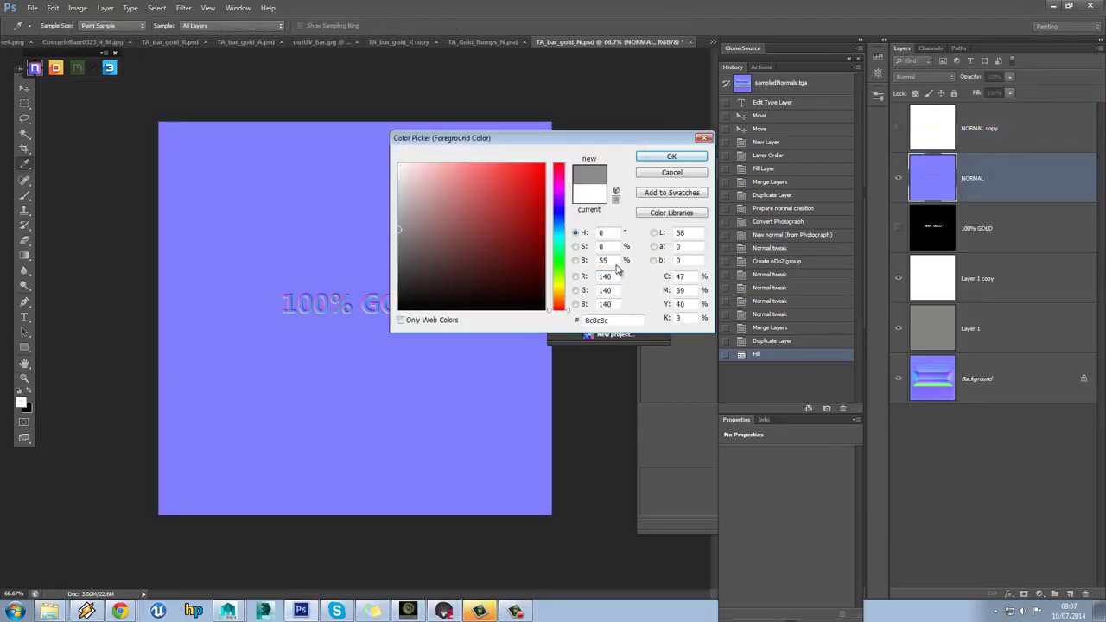
{"action": "key", "text": "BackSpace"}
{"action": "type", "text": "0"}
{"action": "left_click", "coordinate": [699, 155]}
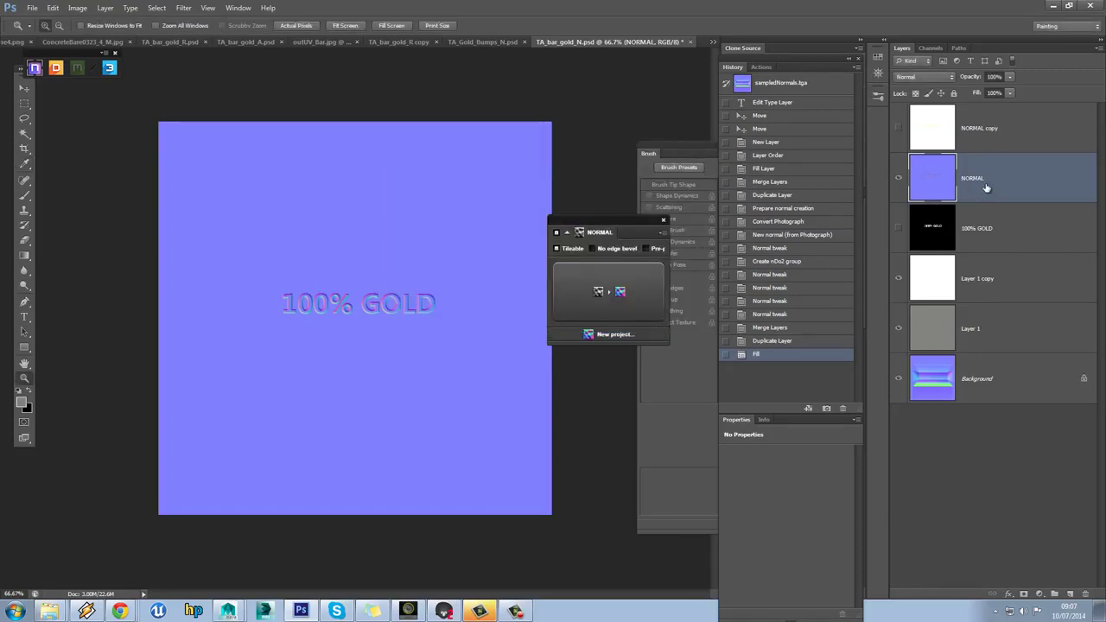
Fill NORMAL's Blue channel with the grey and make the NORMAL copy layer visible again
{"action": "left_click", "coordinate": [931, 48]}
{"action": "left_click", "coordinate": [959, 130]}
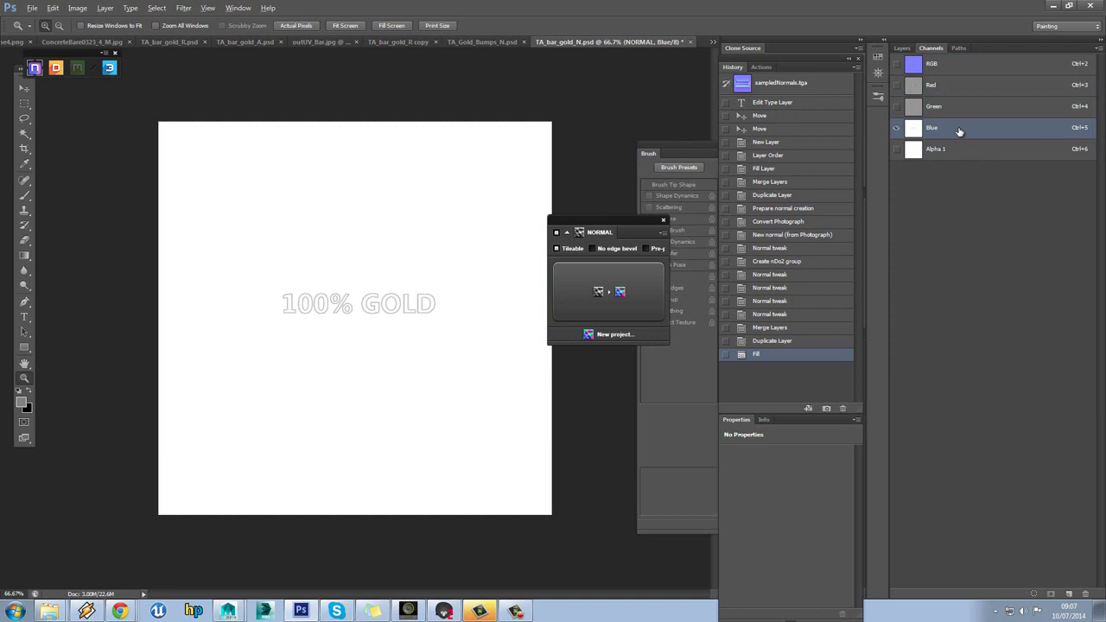
{"action": "key", "text": "alt+BackSpace"}
{"action": "left_click", "coordinate": [941, 69]}
{"action": "left_click", "coordinate": [901, 49]}
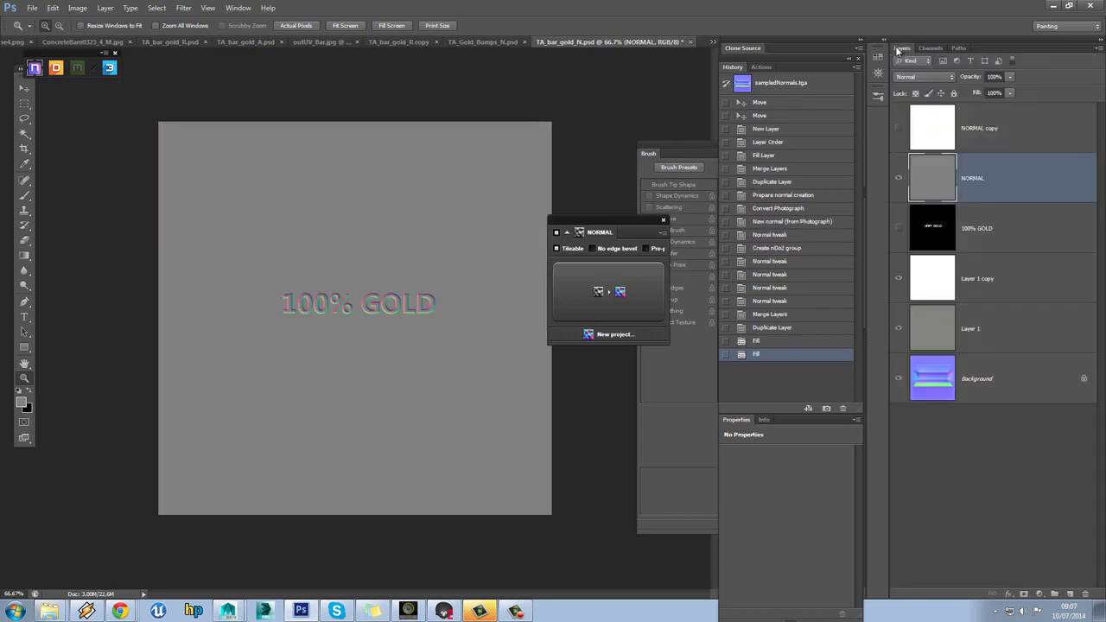
{"action": "left_click", "coordinate": [950, 121]}
{"action": "left_click", "coordinate": [898, 127]}
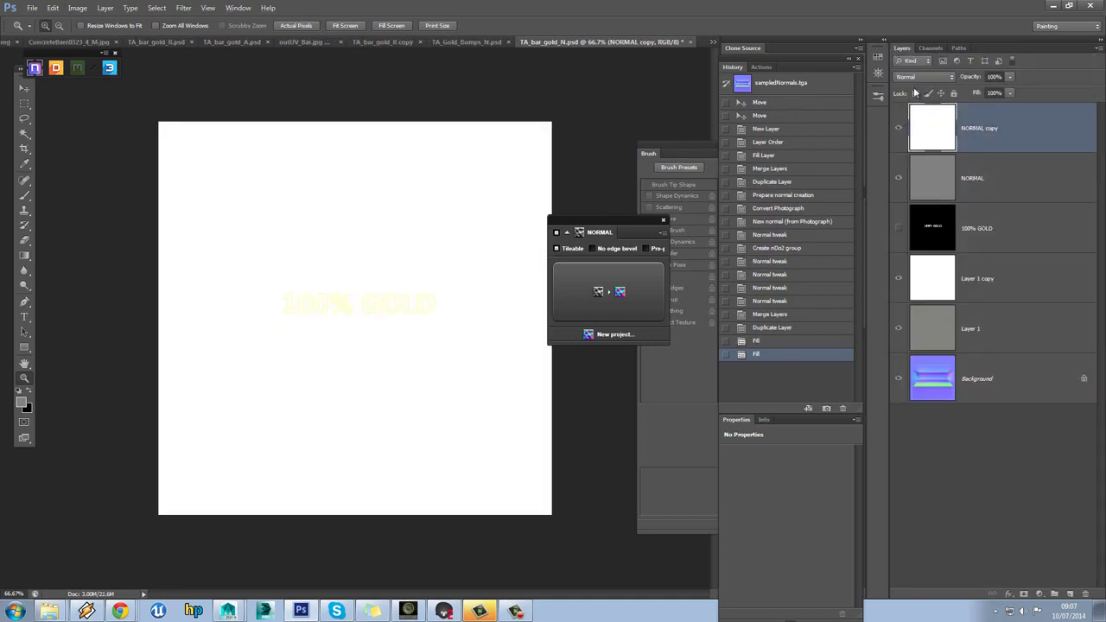
Blend the NORMAL copy layer in Multiply and the NORMAL layer in Overlay
{"action": "left_click", "coordinate": [923, 77]}
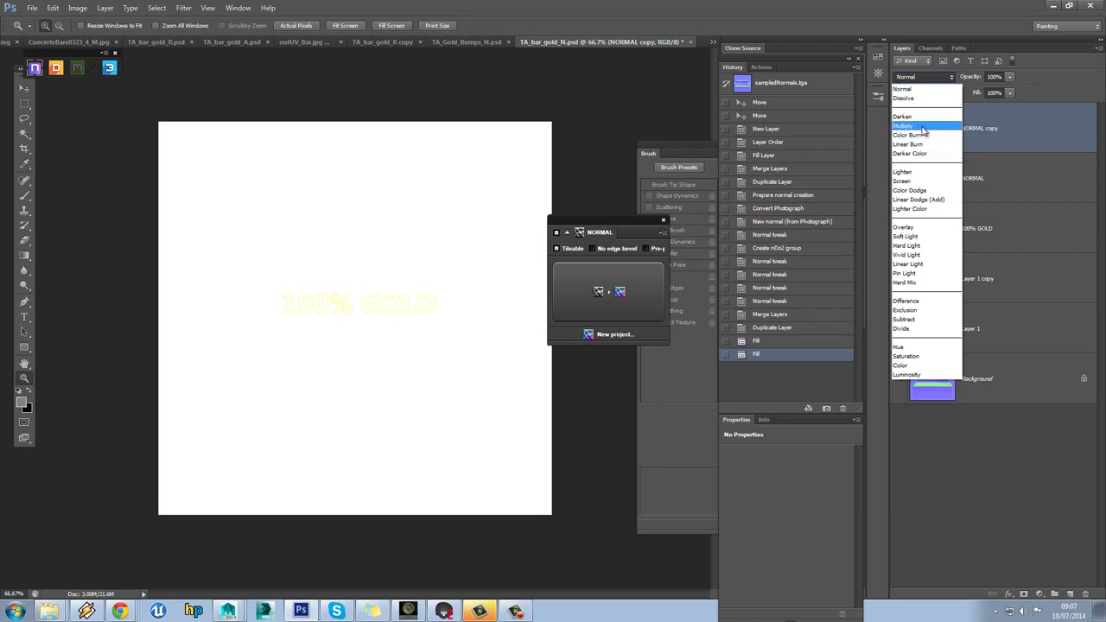
{"action": "left_click", "coordinate": [903, 127]}
{"action": "left_click", "coordinate": [942, 176]}
{"action": "left_click", "coordinate": [925, 77]}
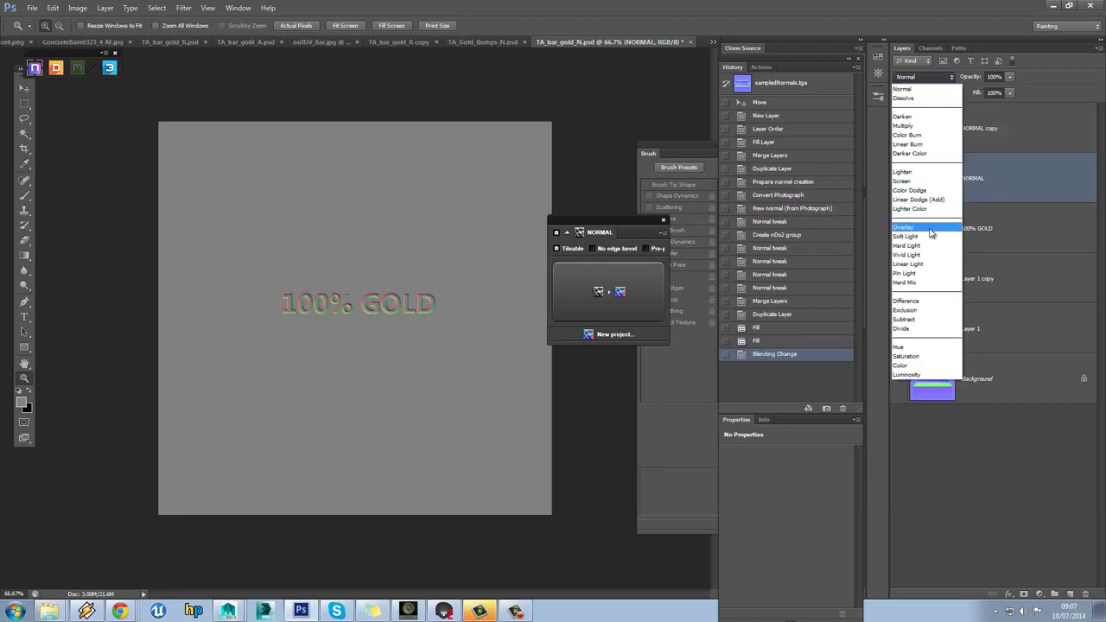
{"action": "left_click", "coordinate": [930, 228]}
{"action": "left_click", "coordinate": [973, 140]}
{"action": "left_click", "coordinate": [978, 184]}
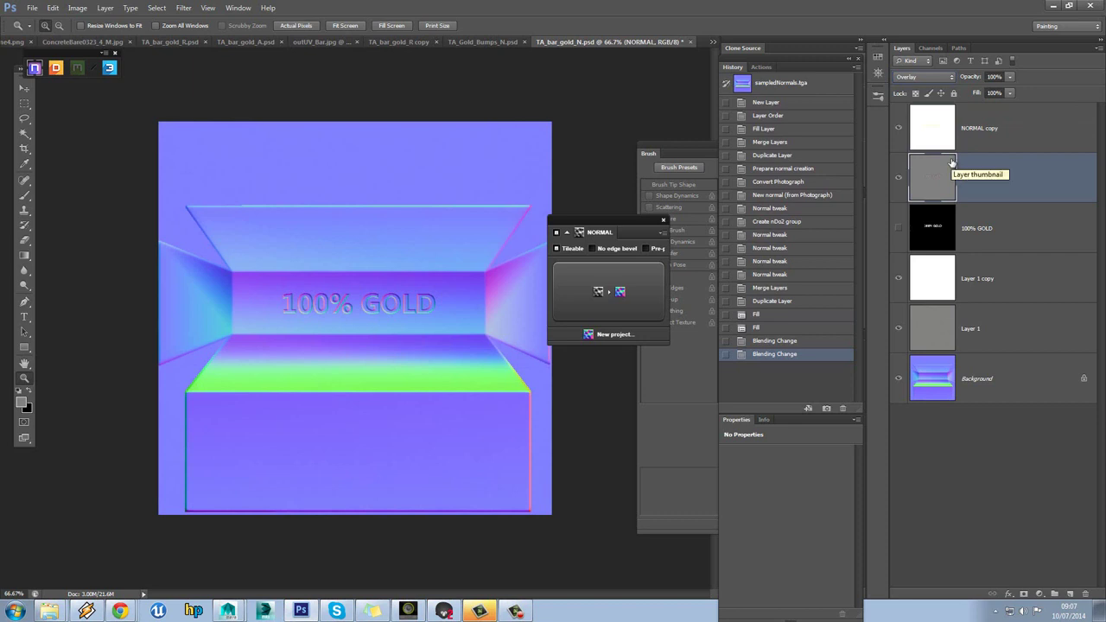
Set the opacity of both NORMAL copy and NORMAL to 70%
{"action": "left_click", "coordinate": [966, 126]}
{"action": "left_click", "coordinate": [977, 81]}
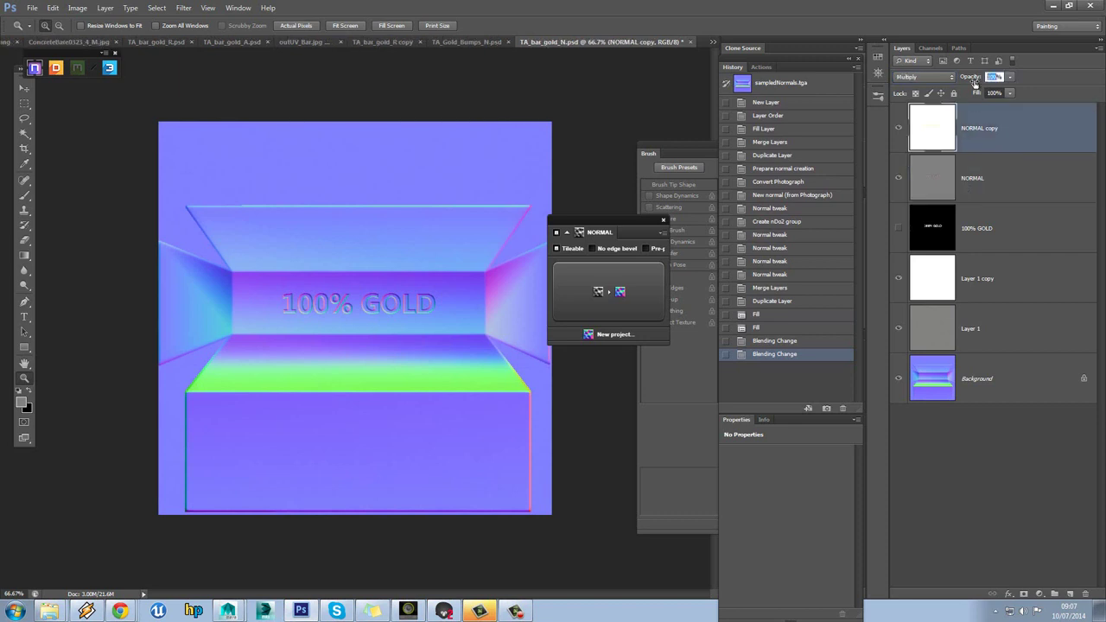
{"action": "type", "text": "1"}
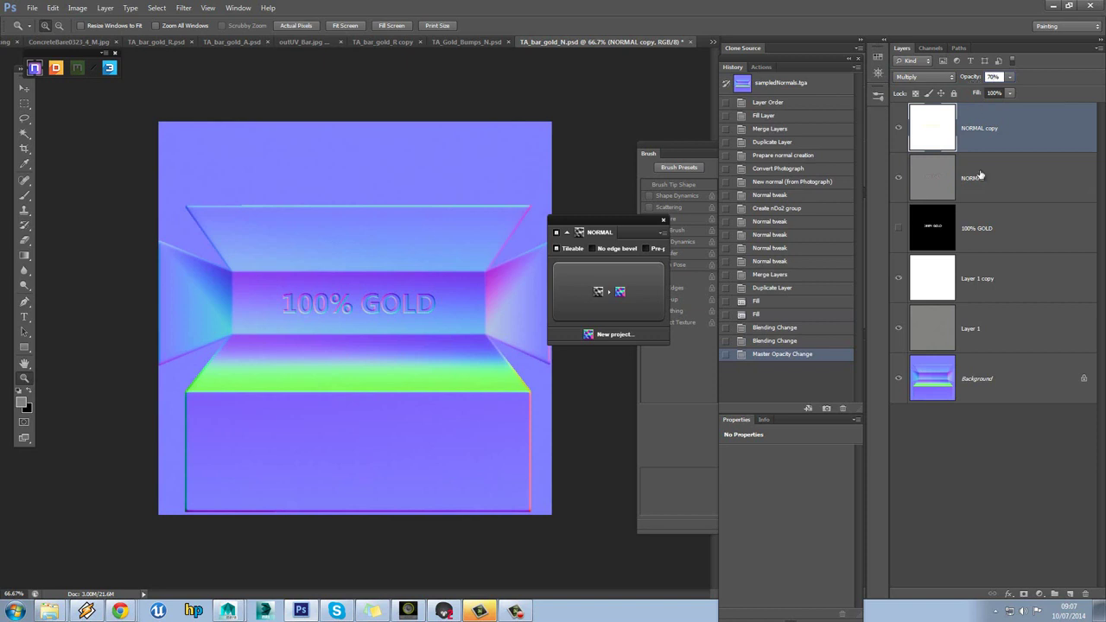
{"action": "left_click", "coordinate": [982, 177]}
{"action": "left_click", "coordinate": [975, 80]}
{"action": "type", "text": "70"}
Save the normal map document and bring Marmoset Toolbag forward
{"action": "left_click", "coordinate": [32, 9]}
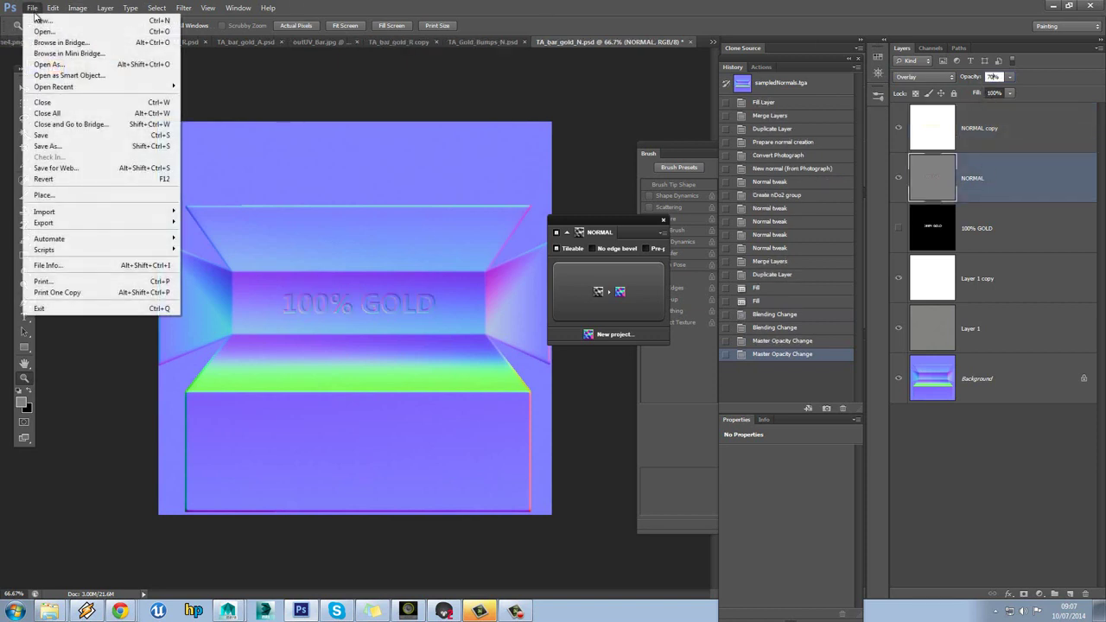
{"action": "left_click", "coordinate": [66, 136]}
{"action": "left_click", "coordinate": [444, 611]}
Select the Sky in Marmoset and load the Museum sky preset
{"action": "left_click_drag", "start_coordinate": [453, 249], "coordinate": [134, 159]}
{"action": "left_click_drag", "start_coordinate": [111, 63], "coordinate": [298, 60]}
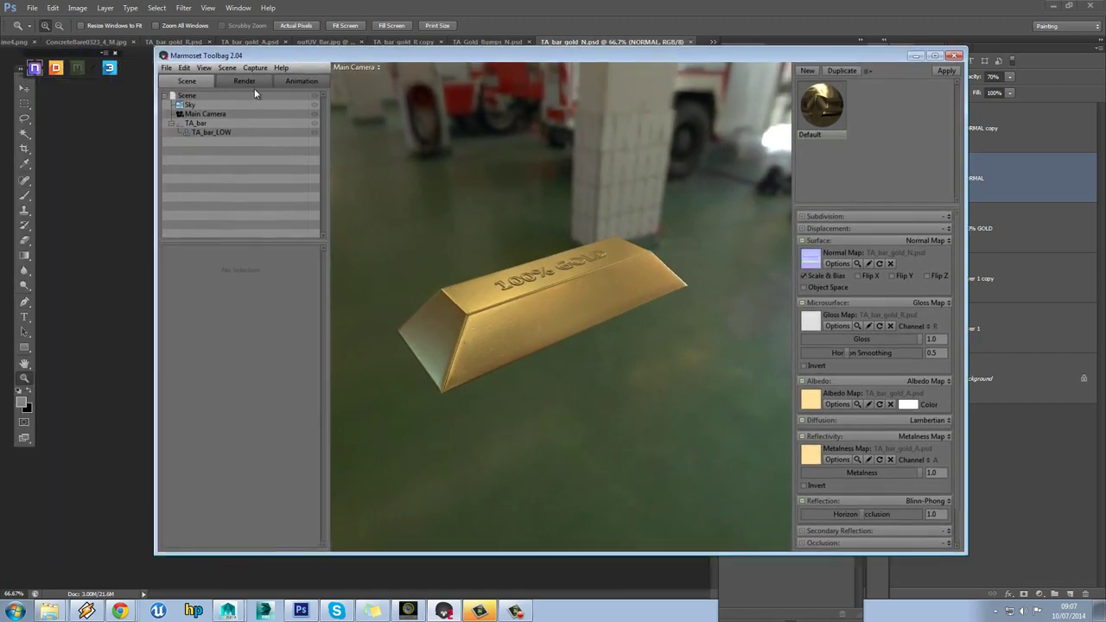
{"action": "left_click", "coordinate": [199, 123]}
{"action": "left_click", "coordinate": [189, 104]}
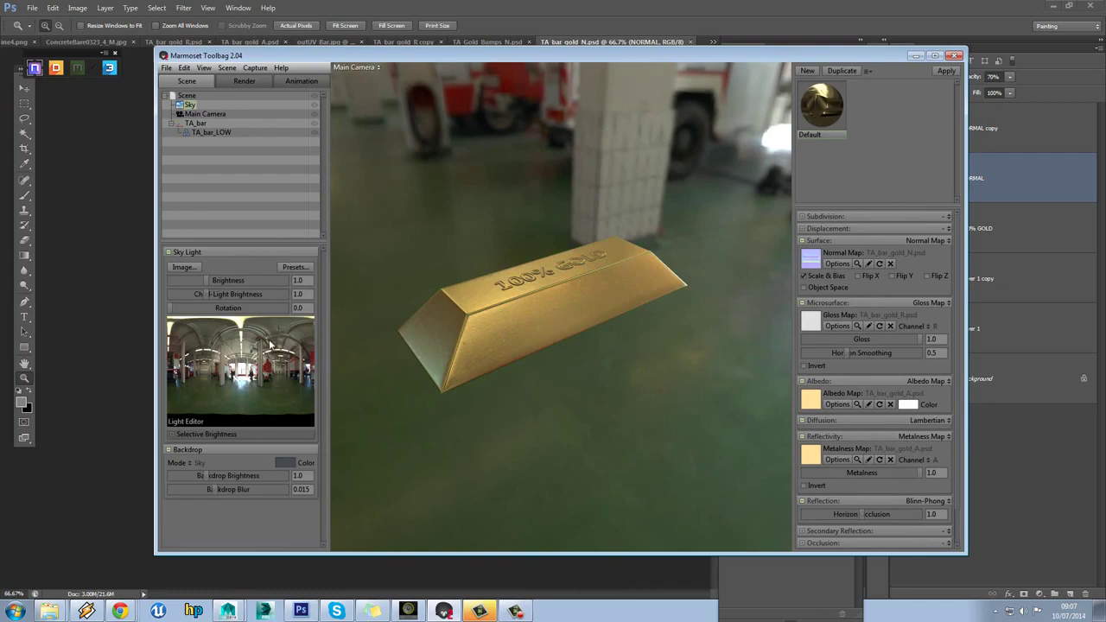
{"action": "left_click", "coordinate": [296, 267]}
{"action": "left_click", "coordinate": [449, 457]}
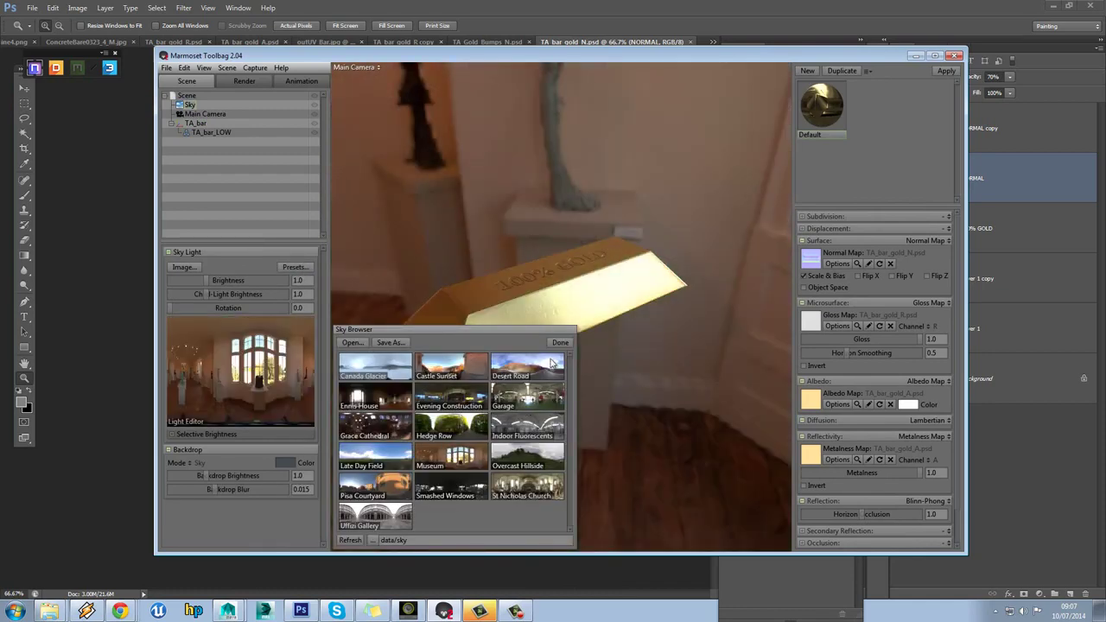
{"action": "left_click", "coordinate": [462, 378]}
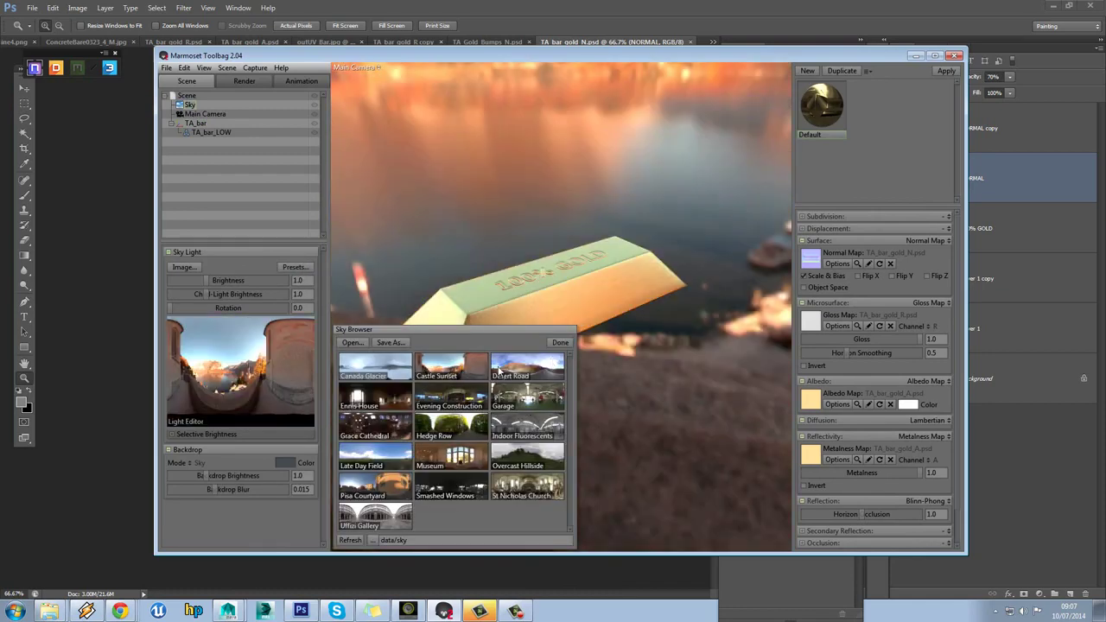
{"action": "left_click", "coordinate": [451, 460]}
{"action": "left_click", "coordinate": [560, 343]}
Set backdrop brightness to 0.048 and sky brightness to 0.831, then minimize Marmoset
{"action": "left_click_drag", "start_coordinate": [553, 343], "coordinate": [312, 422]}
{"action": "left_click_drag", "start_coordinate": [208, 485], "coordinate": [194, 476]}
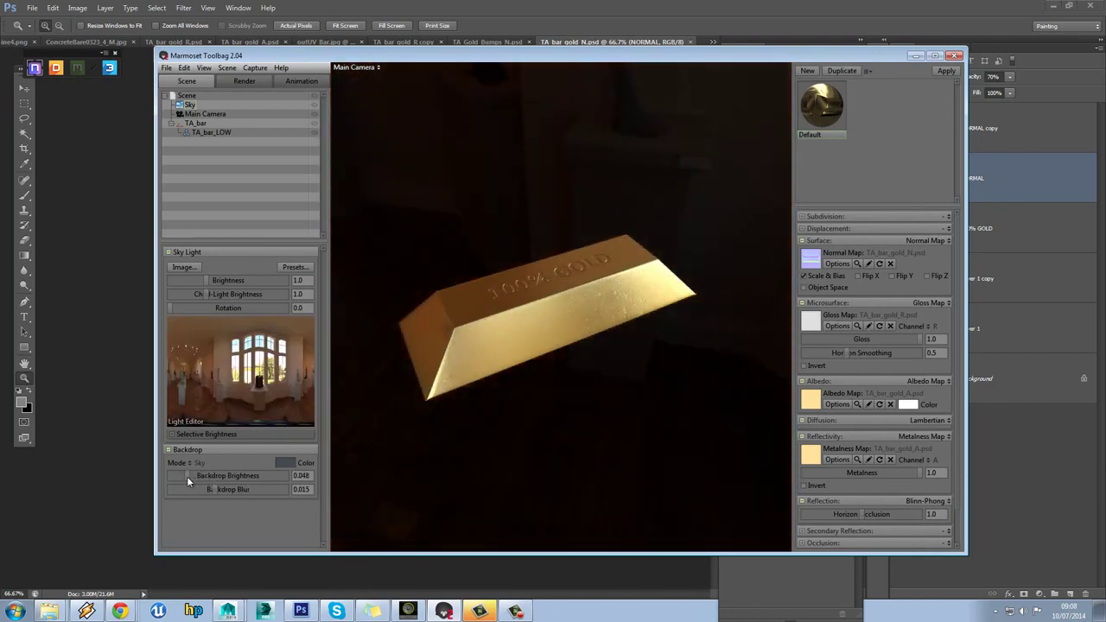
{"action": "left_click_drag", "start_coordinate": [491, 363], "coordinate": [563, 350]}
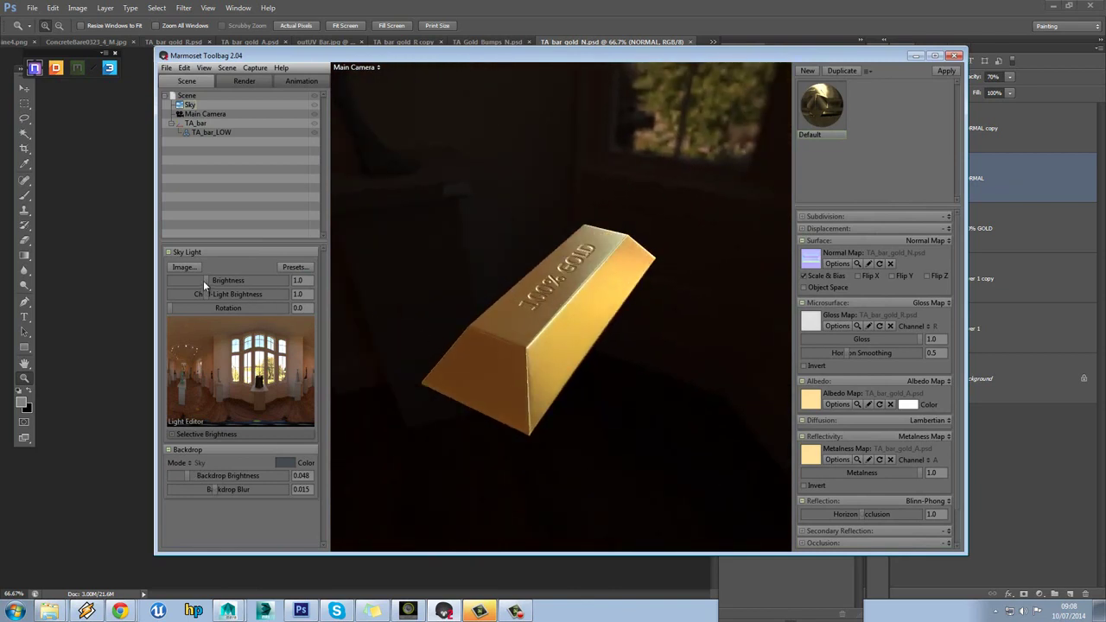
{"action": "mouse_move", "coordinate": [202, 281]}
{"action": "left_mouse_down"}
{"action": "mouse_move", "coordinate": [191, 282]}
{"action": "mouse_move", "coordinate": [207, 283]}
{"action": "left_mouse_up"}
{"action": "left_click_drag", "start_coordinate": [406, 288], "coordinate": [329, 321]}
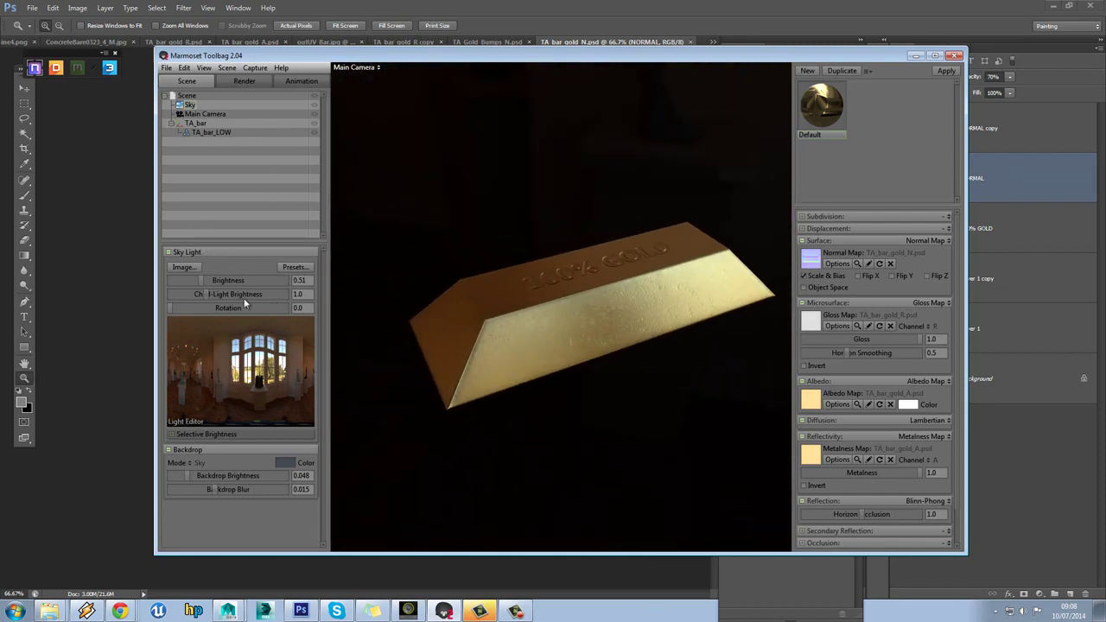
{"action": "left_click_drag", "start_coordinate": [201, 280], "coordinate": [217, 281]}
{"action": "left_click_drag", "start_coordinate": [536, 250], "coordinate": [612, 240]}
{"action": "left_click_drag", "start_coordinate": [661, 274], "coordinate": [651, 235]}
{"action": "left_click_drag", "start_coordinate": [597, 303], "coordinate": [730, 296]}
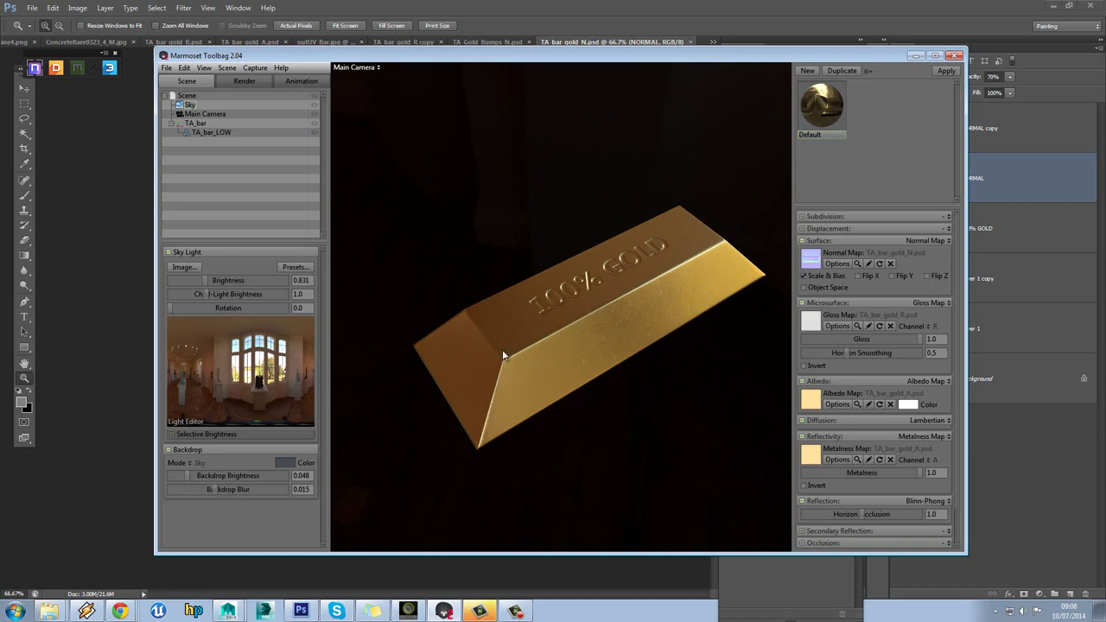
{"action": "left_click", "coordinate": [916, 56]}
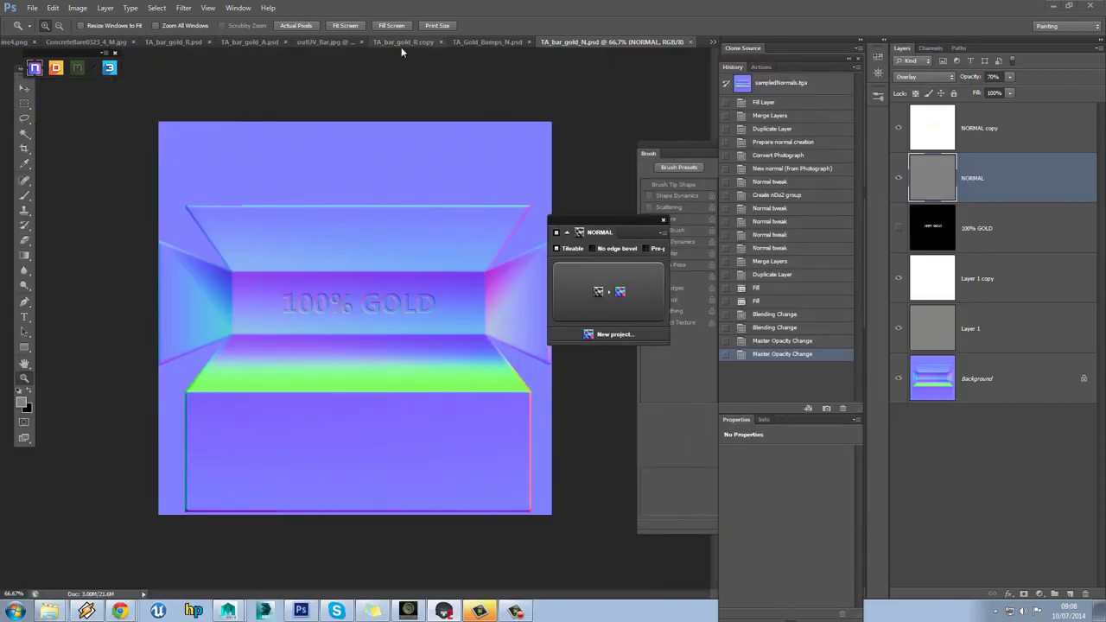
Close the TA_bar_gold_R copy document without saving
{"action": "left_click", "coordinate": [401, 44]}
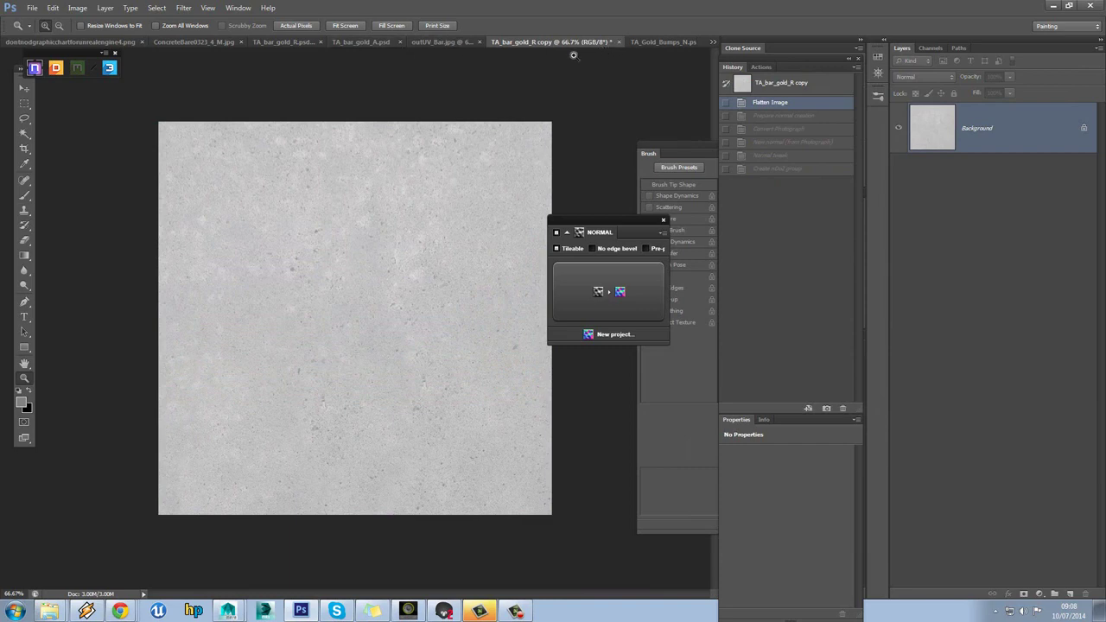
{"action": "left_click", "coordinate": [619, 42]}
{"action": "left_click", "coordinate": [578, 230]}
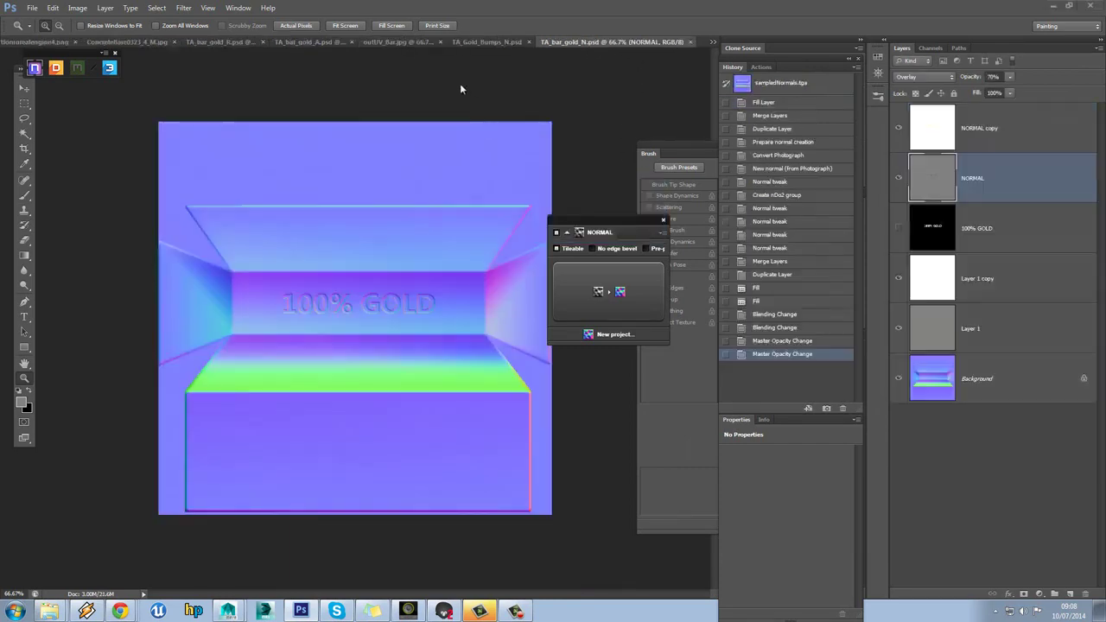
Close TA_Gold_Bumps_N without saving and switch to TA_bar_gold_R.psd
{"action": "left_click", "coordinate": [486, 43]}
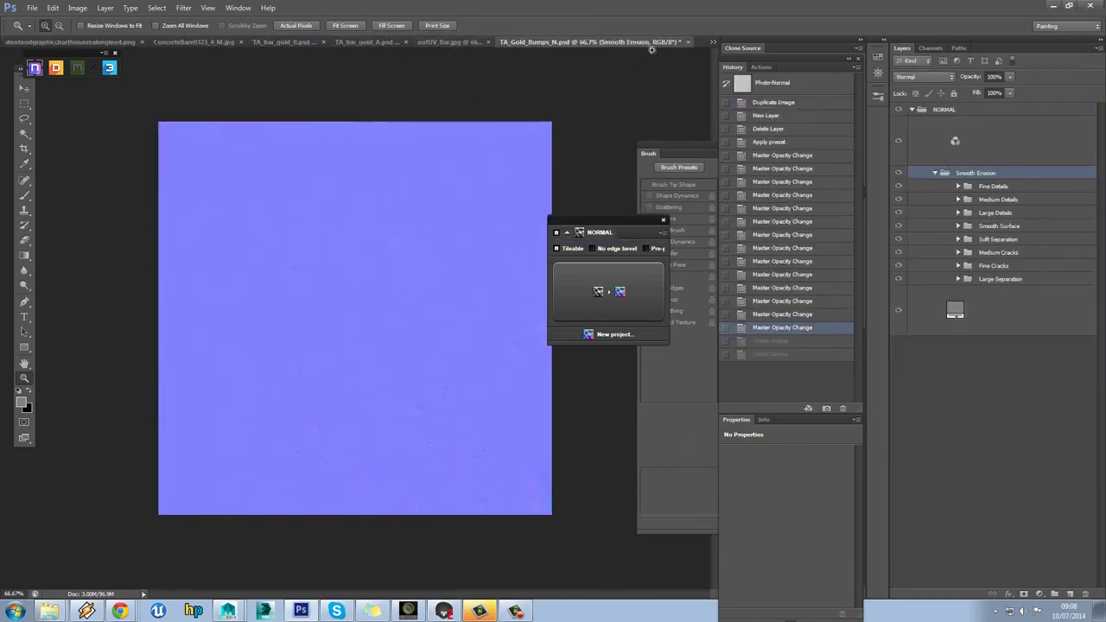
{"action": "left_click", "coordinate": [689, 43]}
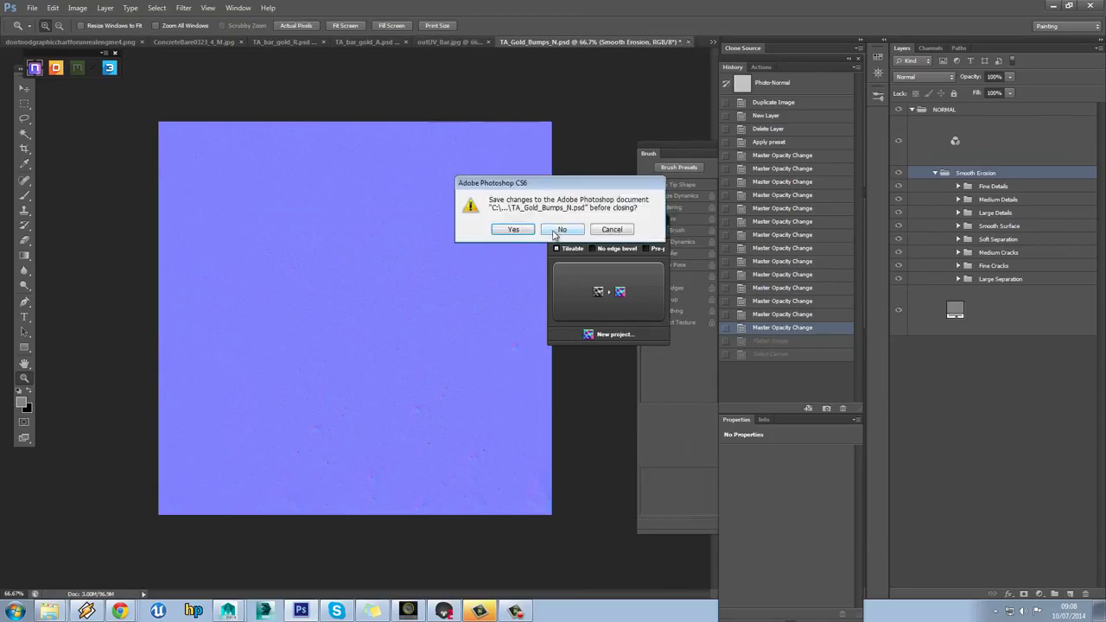
{"action": "left_click", "coordinate": [554, 231]}
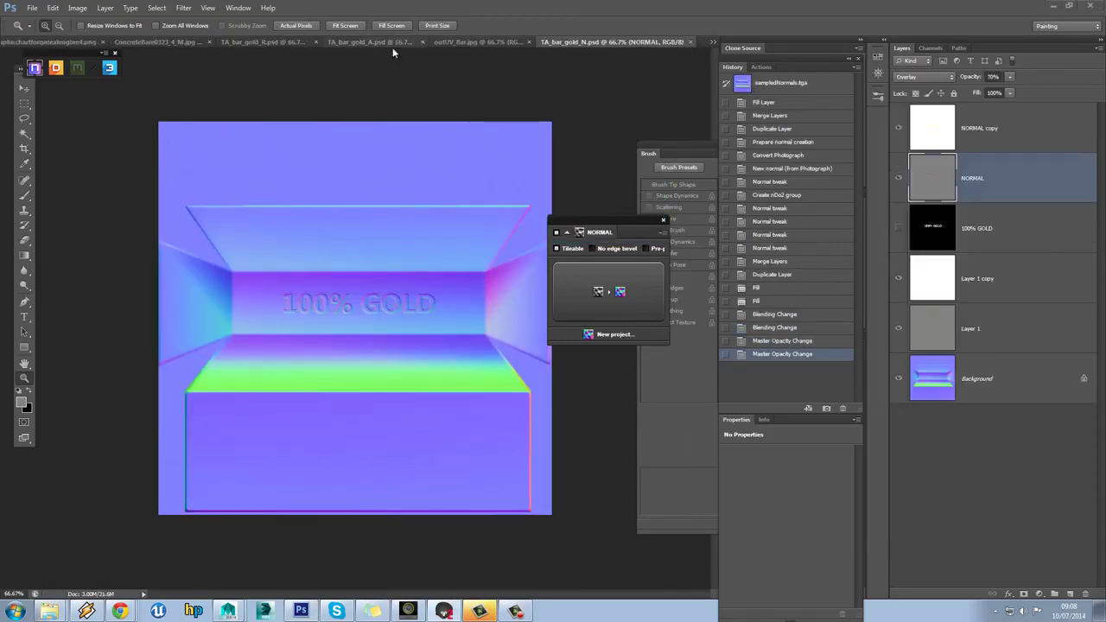
{"action": "left_click", "coordinate": [226, 42]}
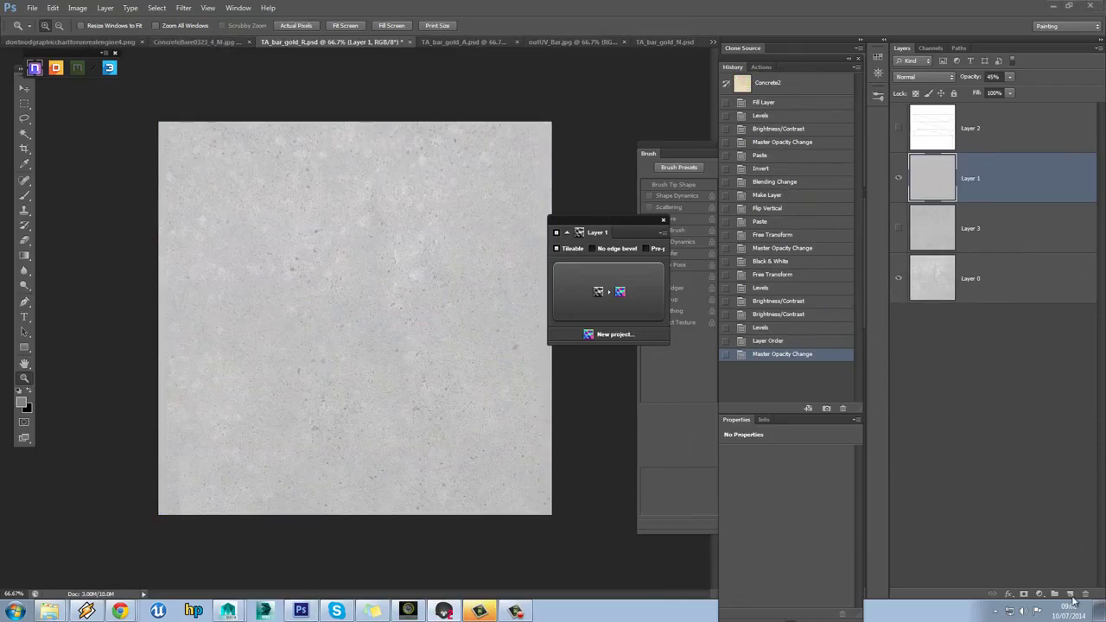
Add a new empty layer, then show and select the UV wireframe Layer 2
{"action": "left_click", "coordinate": [1071, 596]}
{"action": "left_click", "coordinate": [900, 129]}
{"action": "left_click", "coordinate": [999, 132]}
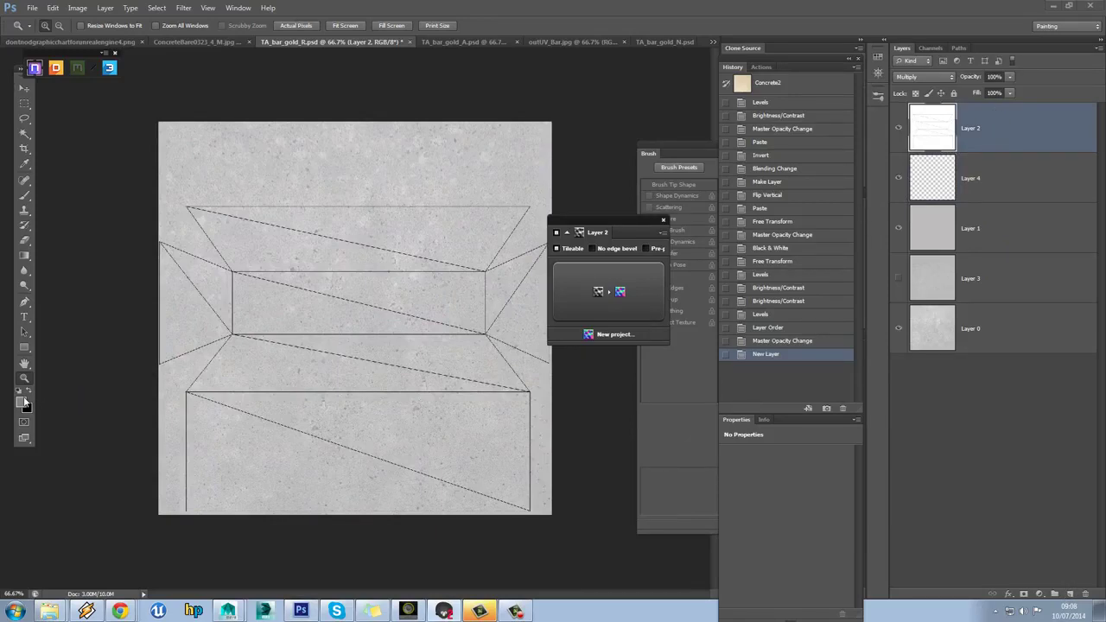
Set the foreground painting colour to white
{"action": "left_click", "coordinate": [22, 402]}
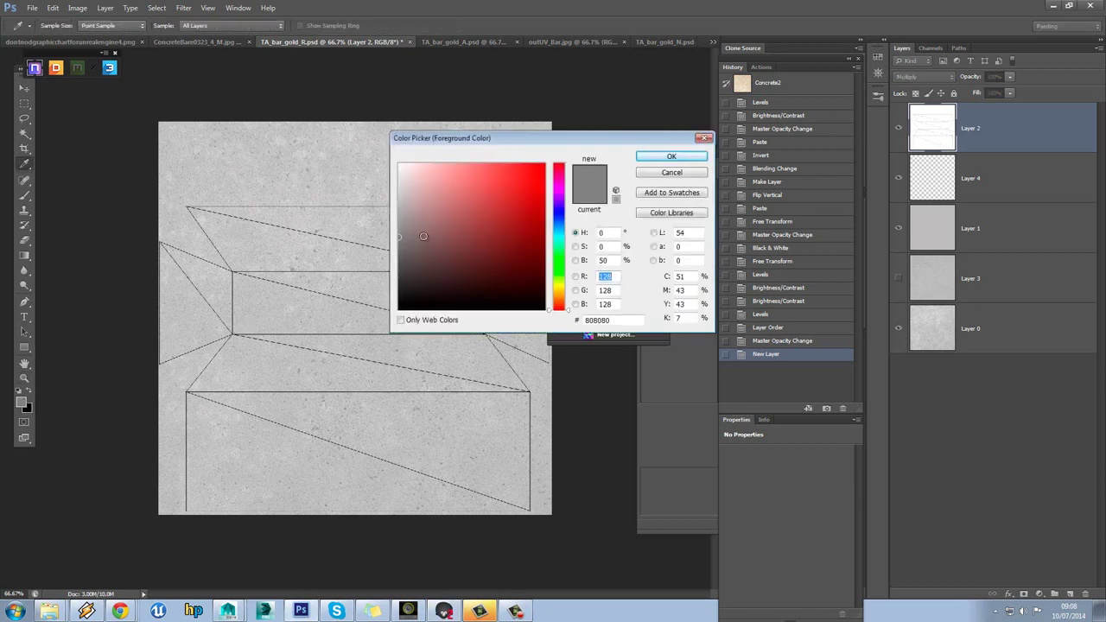
{"action": "left_click_drag", "start_coordinate": [430, 231], "coordinate": [400, 164]}
{"action": "left_click", "coordinate": [670, 156]}
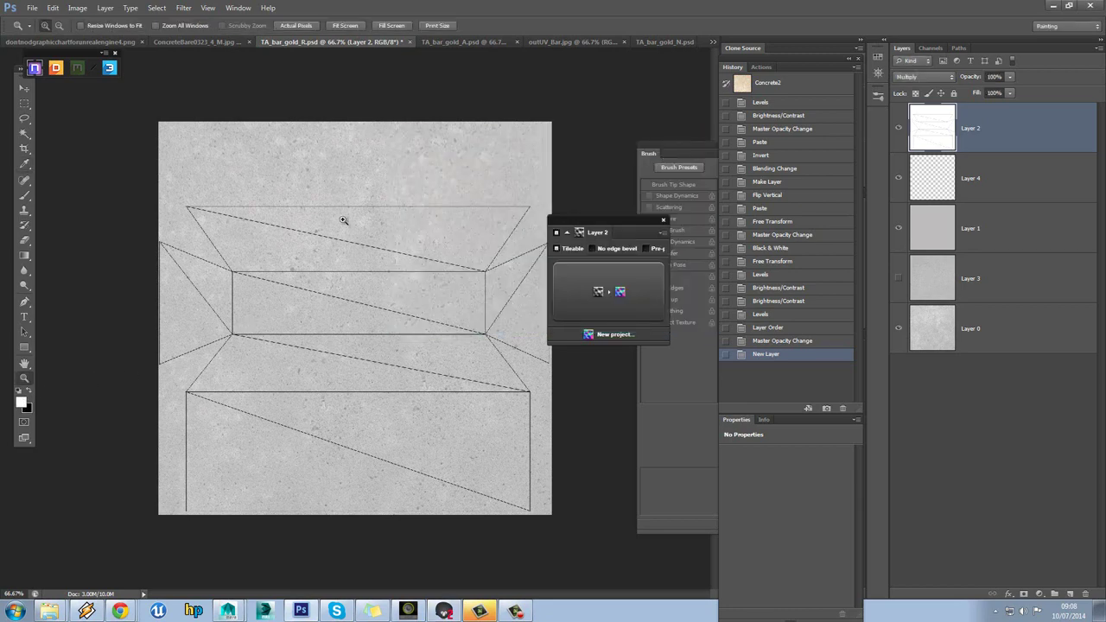
{"action": "right_click", "coordinate": [377, 220]}
Switch to the Brush tool and close the nDo2 plugin and extension launcher panels
{"action": "left_click", "coordinate": [324, 97]}
{"action": "key", "text": "b"}
{"action": "right_click", "coordinate": [331, 279]}
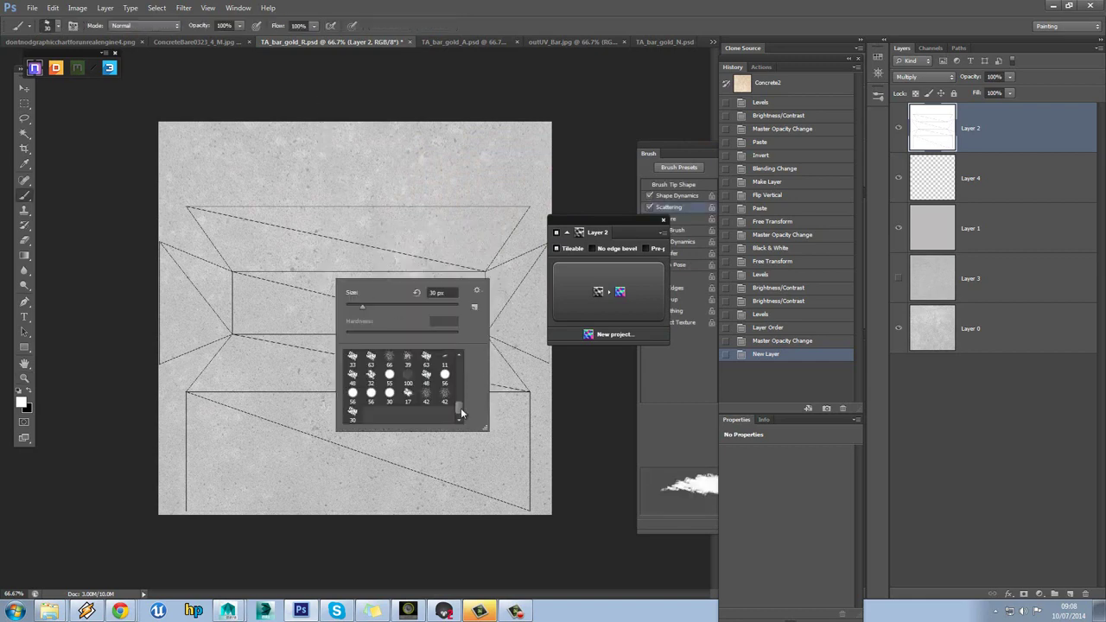
{"action": "key", "text": "Escape"}
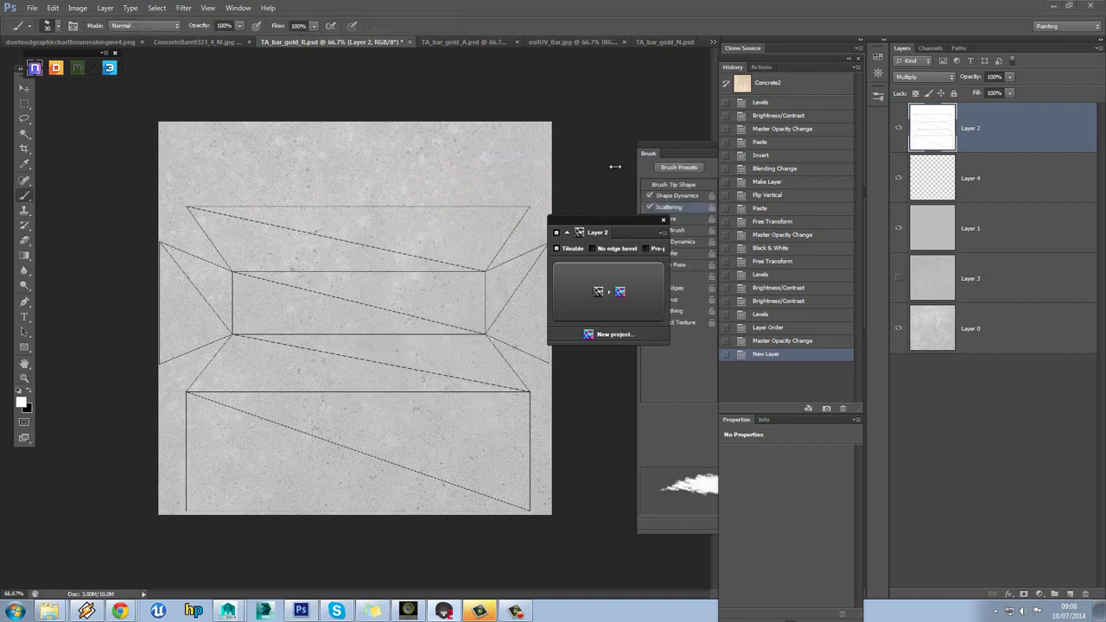
{"action": "left_click", "coordinate": [663, 220]}
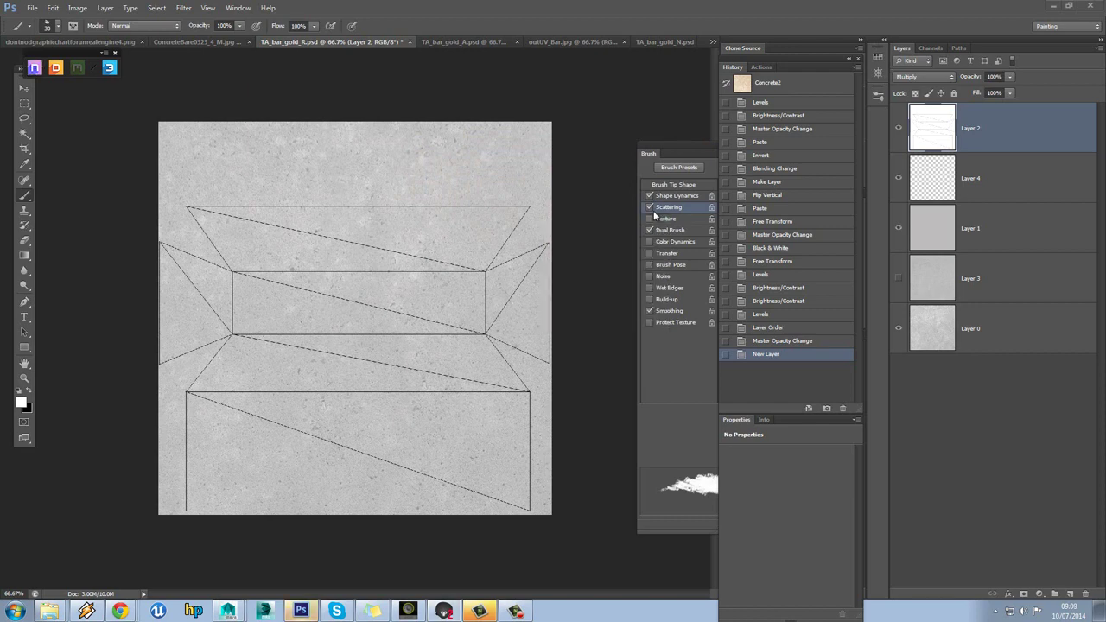
{"action": "left_click", "coordinate": [114, 52]}
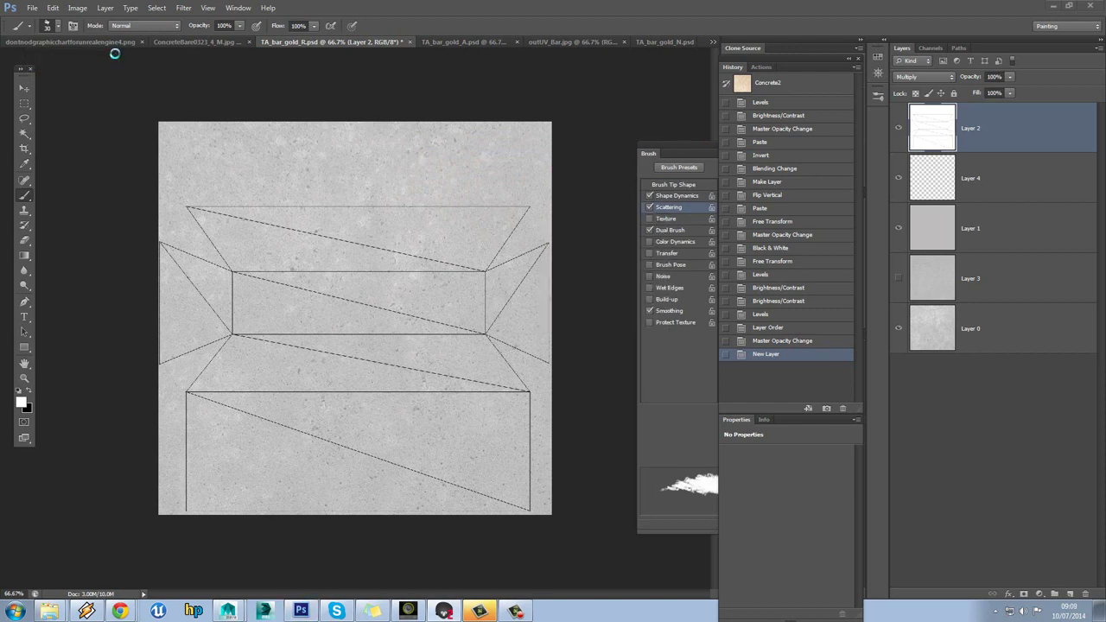
Lower the brush's Size Jitter to about 50% and enable Scattering on a single axis
{"action": "left_click", "coordinate": [74, 27]}
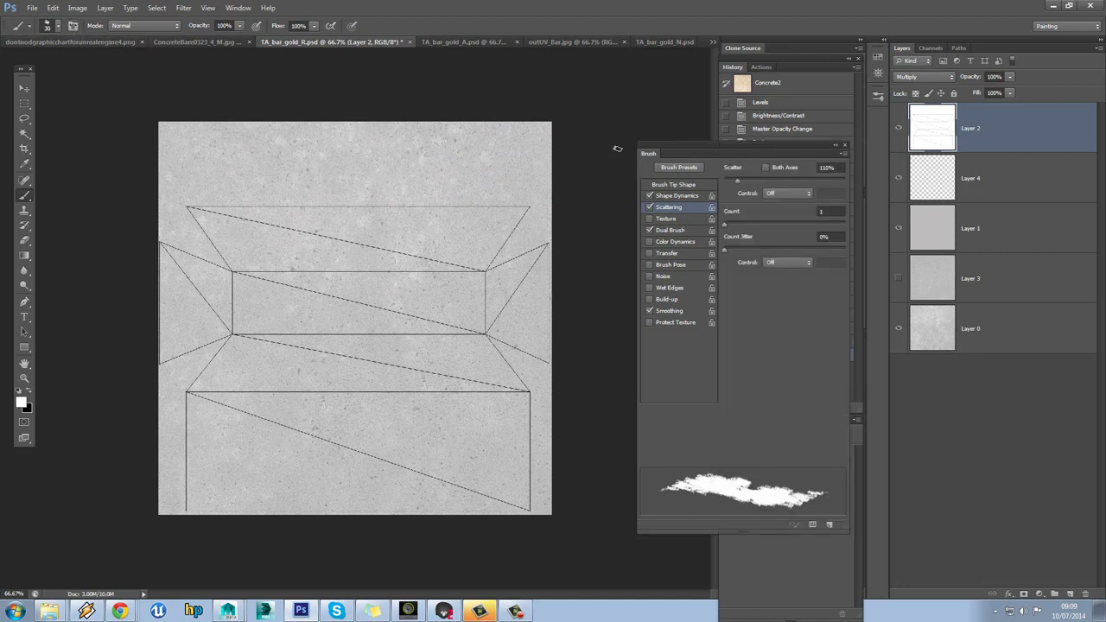
{"action": "left_click", "coordinate": [674, 185]}
{"action": "scroll", "coordinate": [843, 227], "scroll_direction": "down", "scroll_amount": 5}
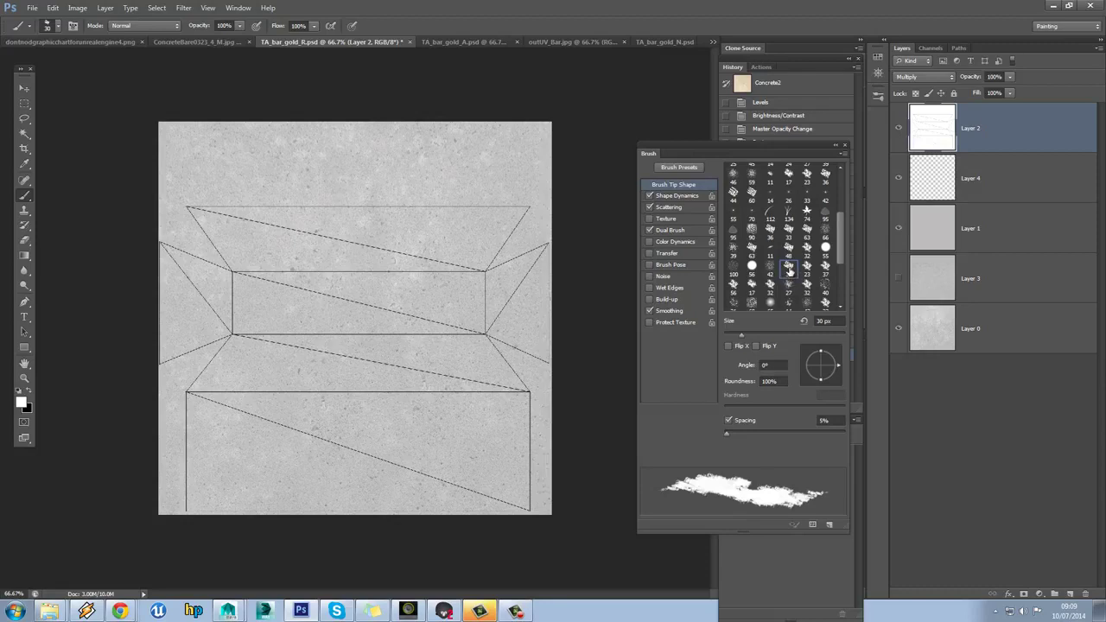
{"action": "left_click", "coordinate": [676, 196]}
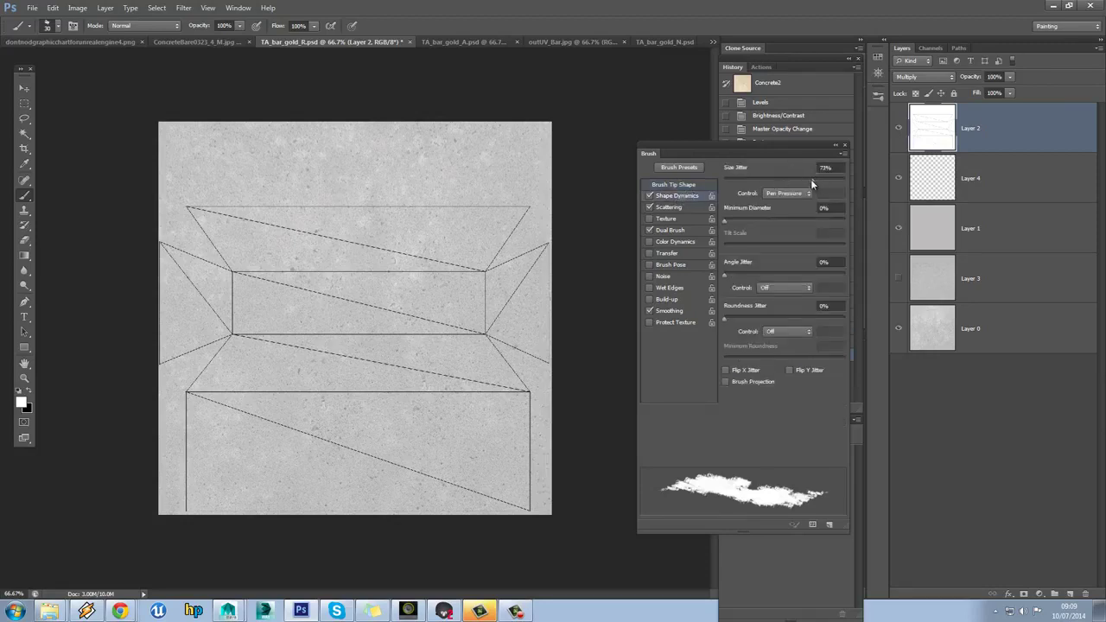
{"action": "mouse_move", "coordinate": [812, 183]}
{"action": "left_mouse_down"}
{"action": "mouse_move", "coordinate": [789, 182]}
{"action": "mouse_move", "coordinate": [786, 194]}
{"action": "left_mouse_up"}
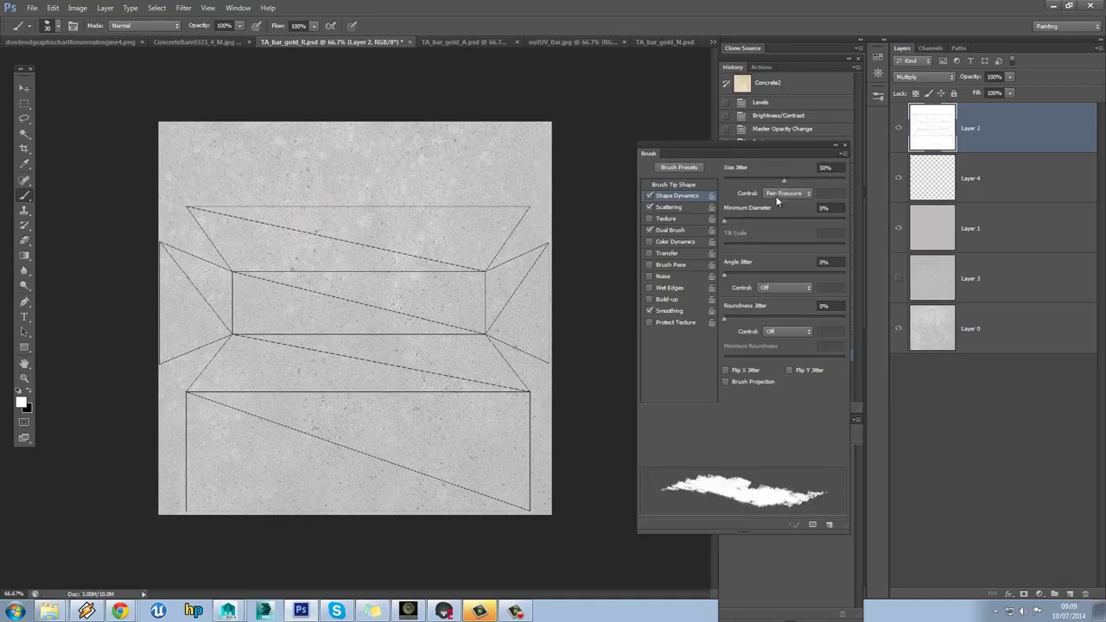
{"action": "left_click", "coordinate": [673, 208]}
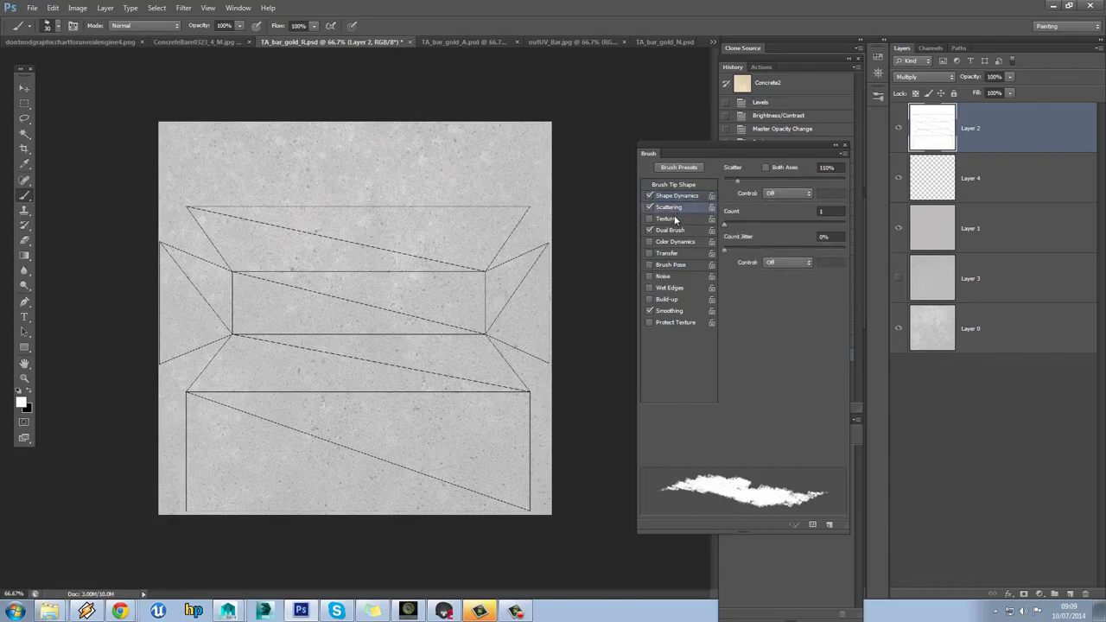
{"action": "left_click", "coordinate": [766, 168]}
{"action": "left_click", "coordinate": [767, 169]}
{"action": "left_click", "coordinate": [767, 170]}
{"action": "left_click", "coordinate": [767, 171]}
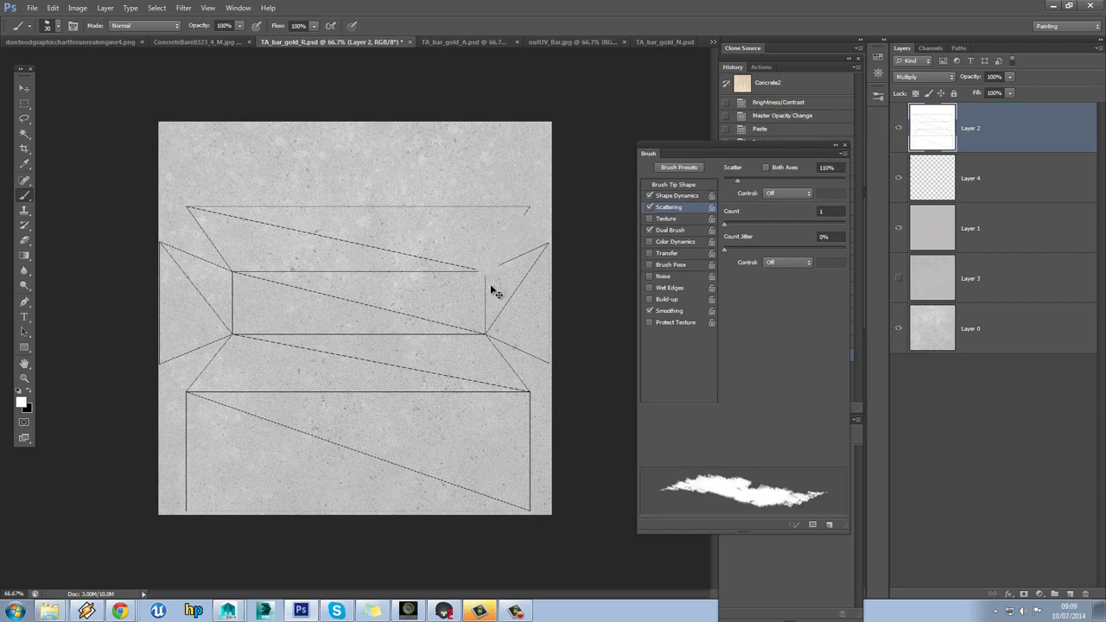
Target Layer 4, undo a test stroke, and set a 43 px Overlay Dual Brush at 70% spacing
{"action": "left_click", "coordinate": [1000, 185]}
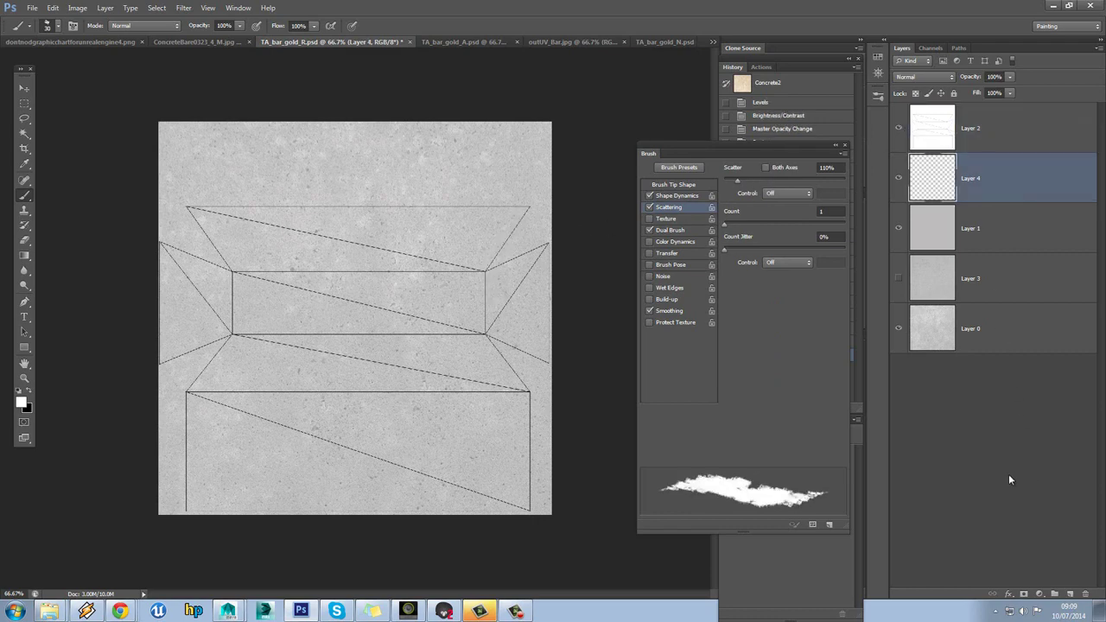
{"action": "left_click_drag", "start_coordinate": [492, 256], "coordinate": [524, 215]}
{"action": "key", "text": "ctrl+z"}
{"action": "left_click", "coordinate": [674, 231]}
{"action": "left_click_drag", "start_coordinate": [837, 241], "coordinate": [845, 328]}
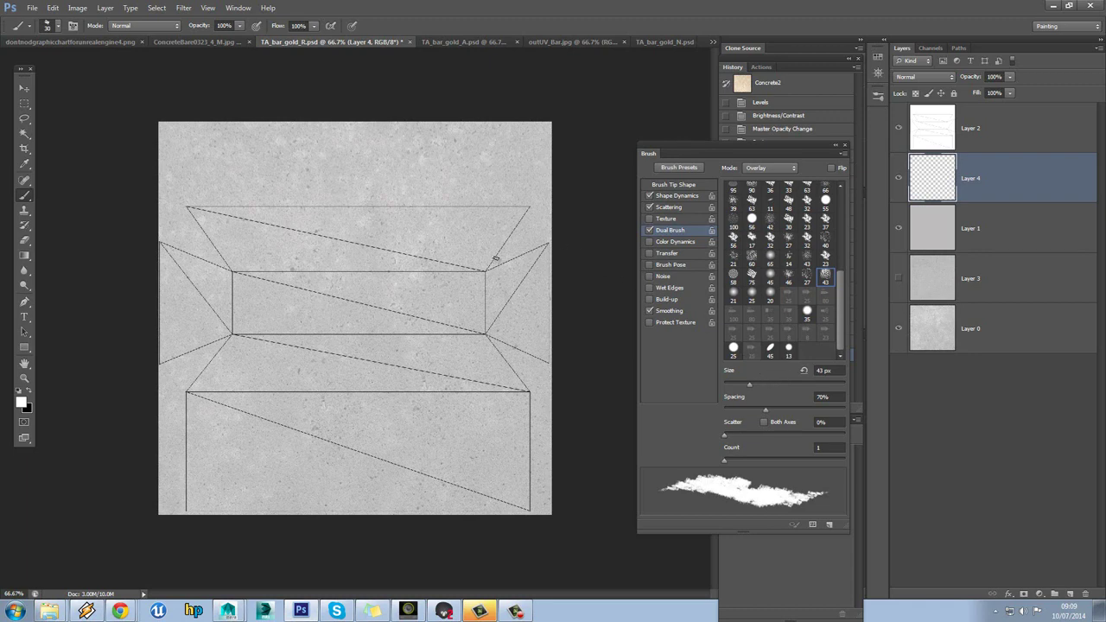
Paint white along the upper-right diagonal and the upper shape's top edge, undoing stray strokes
{"action": "left_click_drag", "start_coordinate": [482, 268], "coordinate": [532, 206]}
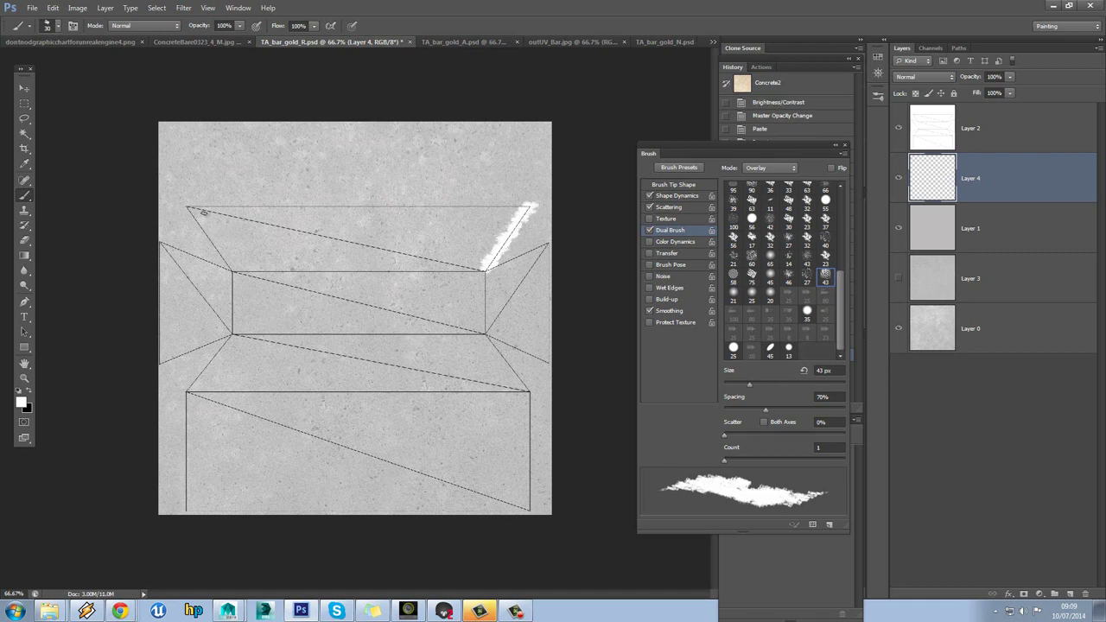
{"action": "left_click", "coordinate": [186, 206], "text": "shift"}
{"action": "key", "text": "ctrl+z"}
{"action": "mouse_move", "coordinate": [186, 206]}
{"action": "left_mouse_down"}
{"action": "mouse_move", "coordinate": [462, 204]}
{"action": "mouse_move", "coordinate": [524, 182]}
{"action": "left_mouse_up"}
{"action": "mouse_move", "coordinate": [485, 272]}
{"action": "left_mouse_down"}
{"action": "mouse_move", "coordinate": [501, 273]}
{"action": "mouse_move", "coordinate": [546, 238]}
{"action": "left_mouse_up"}
{"action": "key", "text": "ctrl+z"}
{"action": "key", "text": "ctrl+z"}
{"action": "mouse_move", "coordinate": [489, 271]}
{"action": "left_mouse_down"}
{"action": "mouse_move", "coordinate": [549, 239]}
{"action": "mouse_move", "coordinate": [486, 334]}
{"action": "mouse_move", "coordinate": [498, 330]}
{"action": "mouse_move", "coordinate": [498, 343]}
{"action": "mouse_move", "coordinate": [485, 334]}
{"action": "mouse_move", "coordinate": [550, 363]}
{"action": "left_mouse_up"}
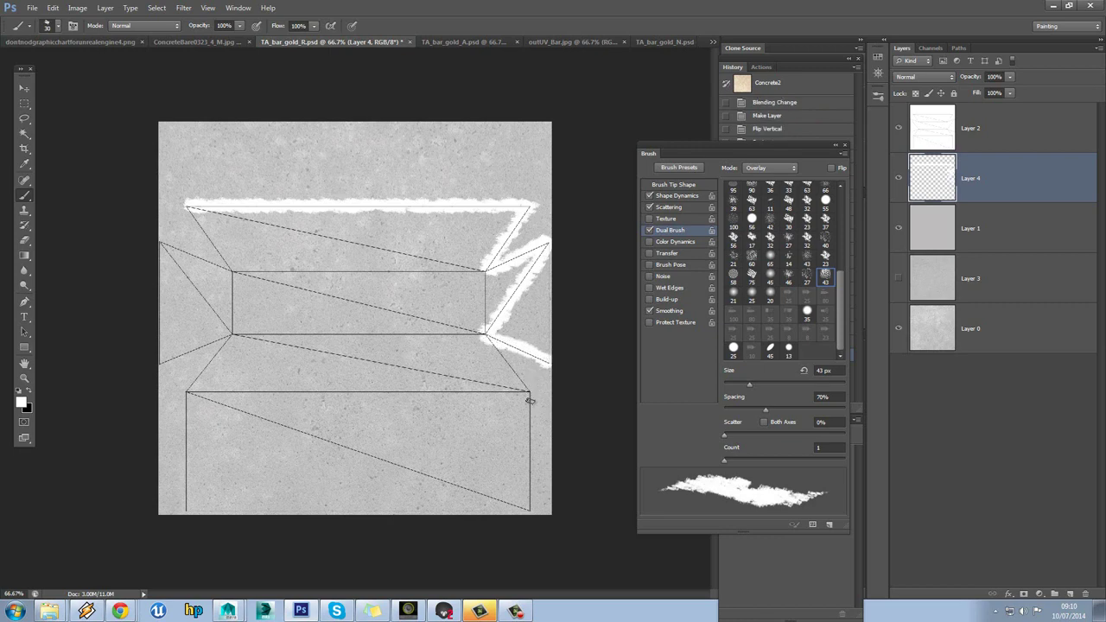
{"action": "key", "text": "ctrl+alt+z"}
{"action": "key", "text": "ctrl+alt+z"}
Paint white down the right edge, along the bottom, the upper-left diagonal and inner rectangle
{"action": "mouse_move", "coordinate": [547, 242]}
{"action": "left_mouse_down"}
{"action": "mouse_move", "coordinate": [560, 362]}
{"action": "mouse_move", "coordinate": [547, 368]}
{"action": "mouse_move", "coordinate": [484, 334]}
{"action": "mouse_move", "coordinate": [530, 382]}
{"action": "mouse_move", "coordinate": [531, 505]}
{"action": "left_mouse_up"}
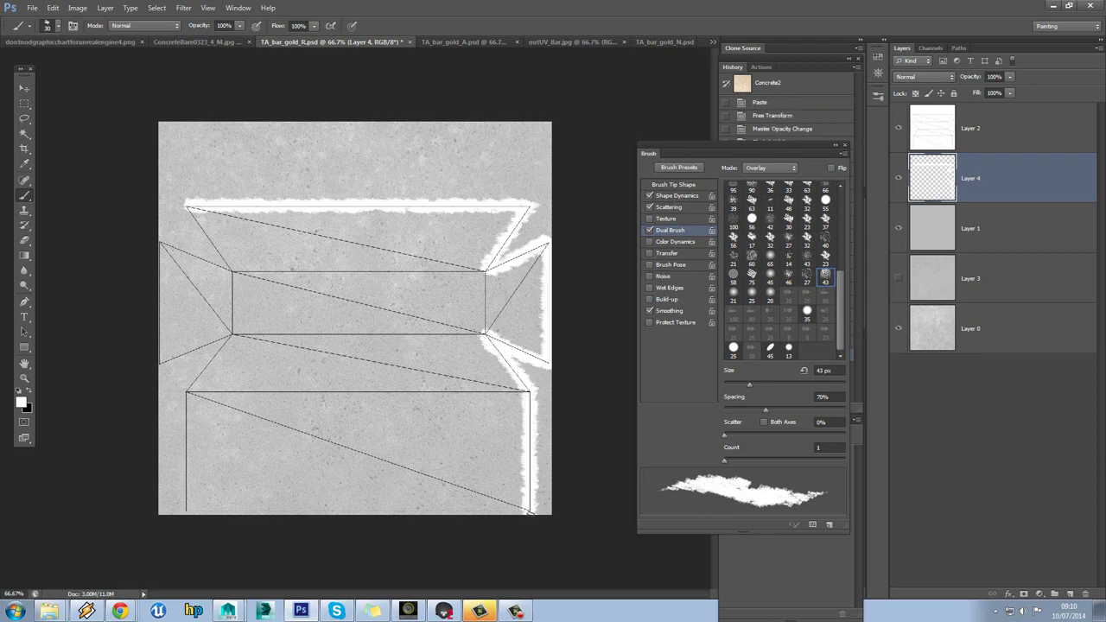
{"action": "mouse_move", "coordinate": [529, 509]}
{"action": "left_mouse_down"}
{"action": "mouse_move", "coordinate": [181, 496]}
{"action": "mouse_move", "coordinate": [183, 511]}
{"action": "mouse_move", "coordinate": [183, 390]}
{"action": "mouse_move", "coordinate": [196, 446]}
{"action": "mouse_move", "coordinate": [176, 454]}
{"action": "mouse_move", "coordinate": [177, 442]}
{"action": "mouse_move", "coordinate": [189, 461]}
{"action": "mouse_move", "coordinate": [184, 393]}
{"action": "mouse_move", "coordinate": [228, 339]}
{"action": "mouse_move", "coordinate": [223, 360]}
{"action": "mouse_move", "coordinate": [232, 334]}
{"action": "mouse_move", "coordinate": [148, 366]}
{"action": "mouse_move", "coordinate": [158, 246]}
{"action": "mouse_move", "coordinate": [233, 273]}
{"action": "left_mouse_up"}
{"action": "mouse_move", "coordinate": [189, 211]}
{"action": "left_mouse_down"}
{"action": "mouse_move", "coordinate": [233, 268]}
{"action": "mouse_move", "coordinate": [234, 335]}
{"action": "left_mouse_up"}
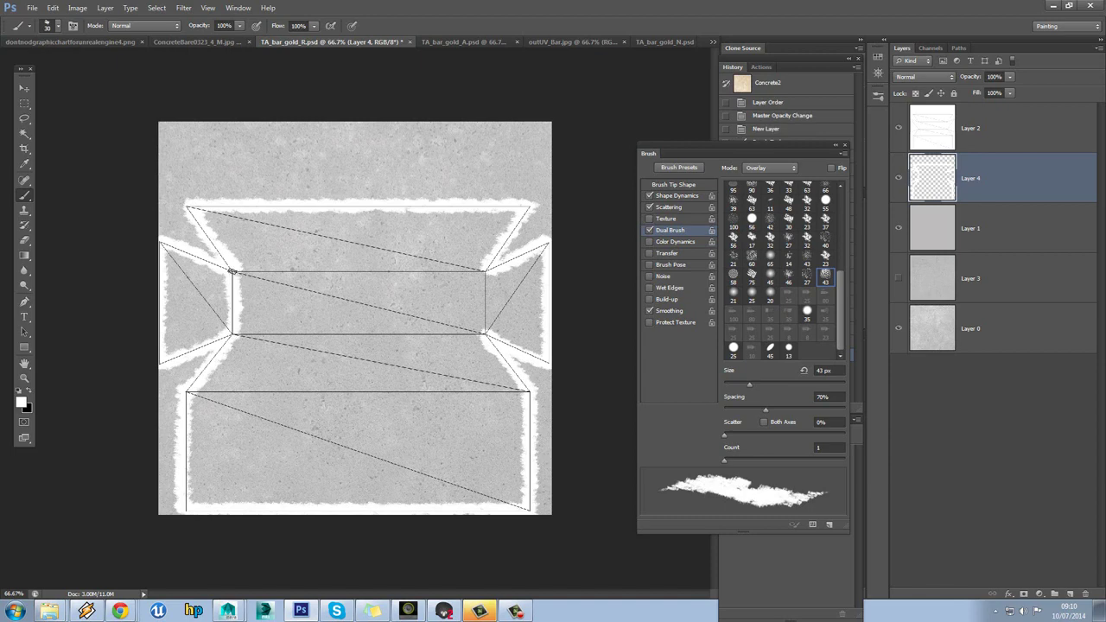
{"action": "mouse_move", "coordinate": [232, 273]}
{"action": "left_mouse_down"}
{"action": "mouse_move", "coordinate": [479, 267]}
{"action": "mouse_move", "coordinate": [483, 336]}
{"action": "left_mouse_up"}
{"action": "left_click", "coordinate": [233, 335], "text": "shift"}
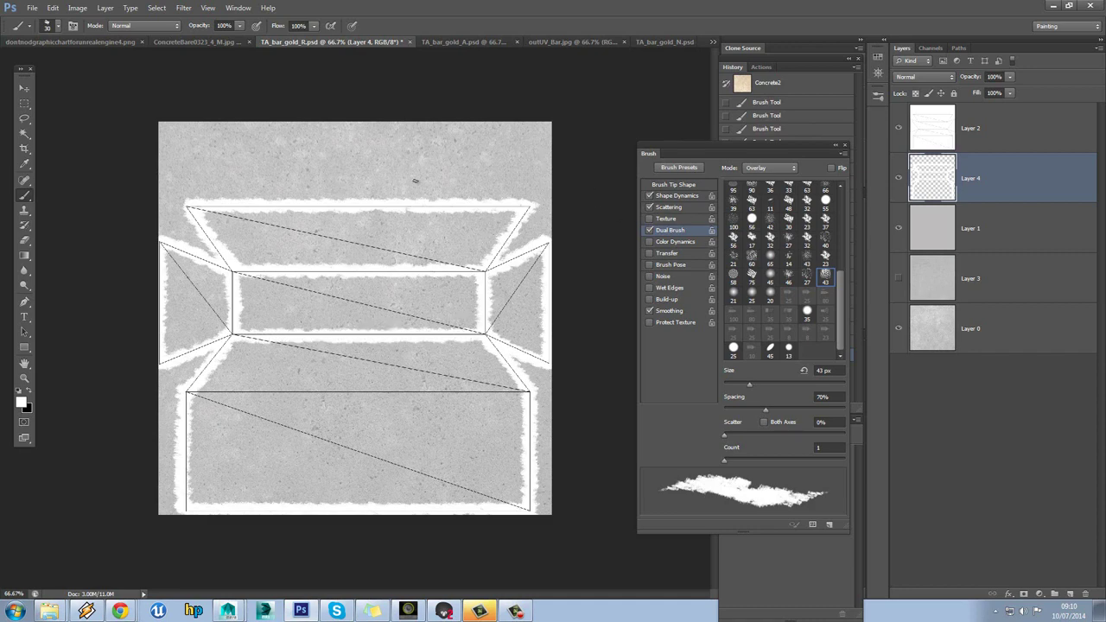
Give the Eraser the 30 px rough brush tip
{"action": "left_click", "coordinate": [31, 239]}
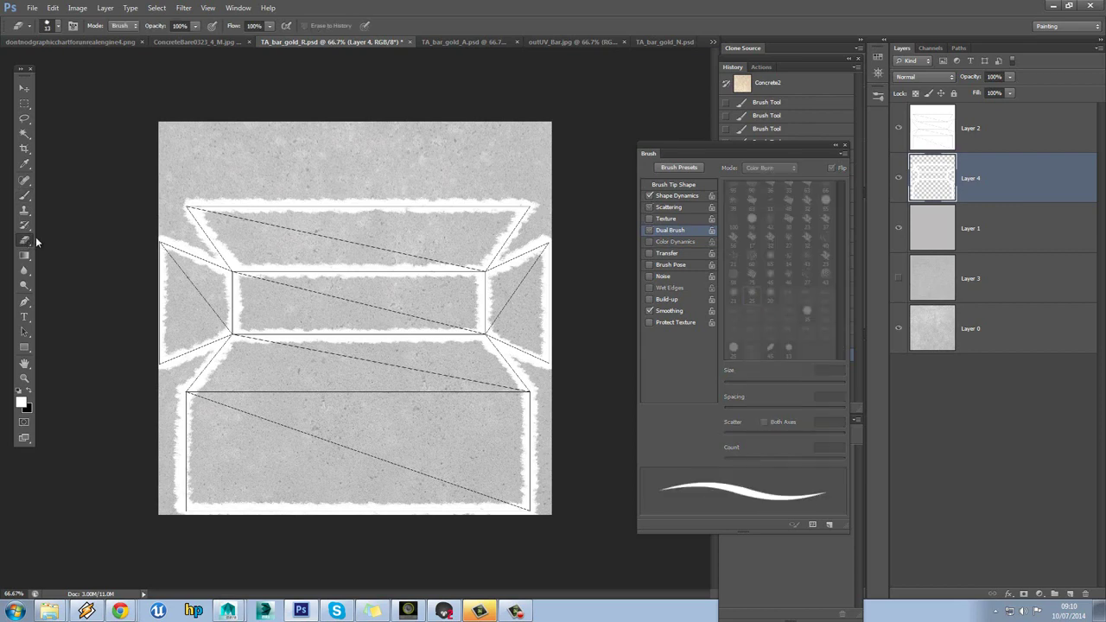
{"action": "right_click", "coordinate": [269, 152]}
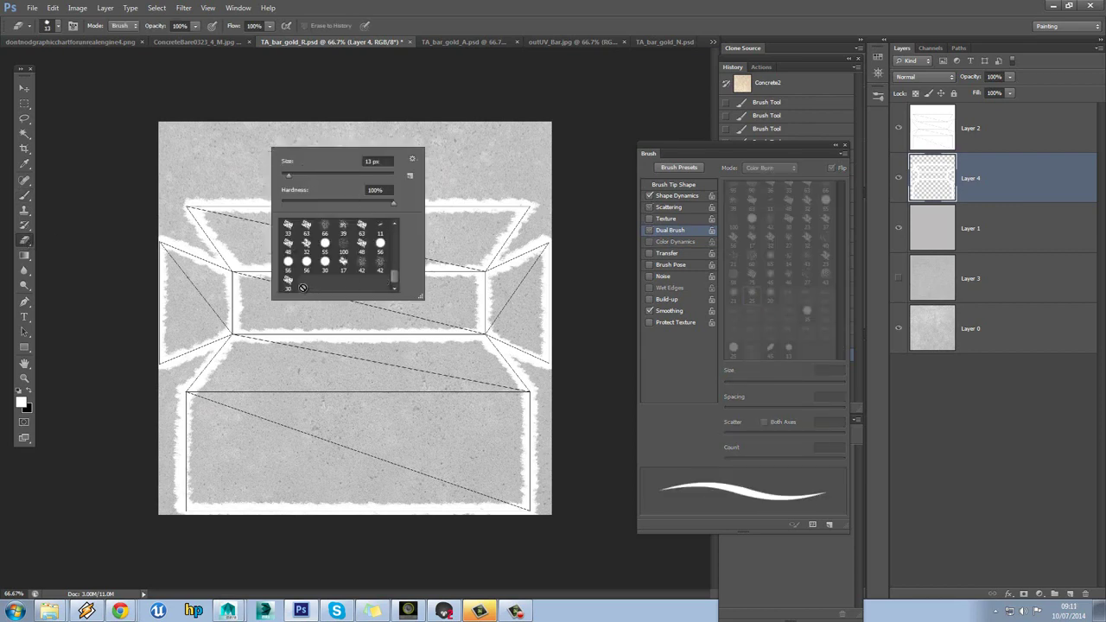
{"action": "left_click", "coordinate": [289, 279]}
{"action": "key", "text": "Return"}
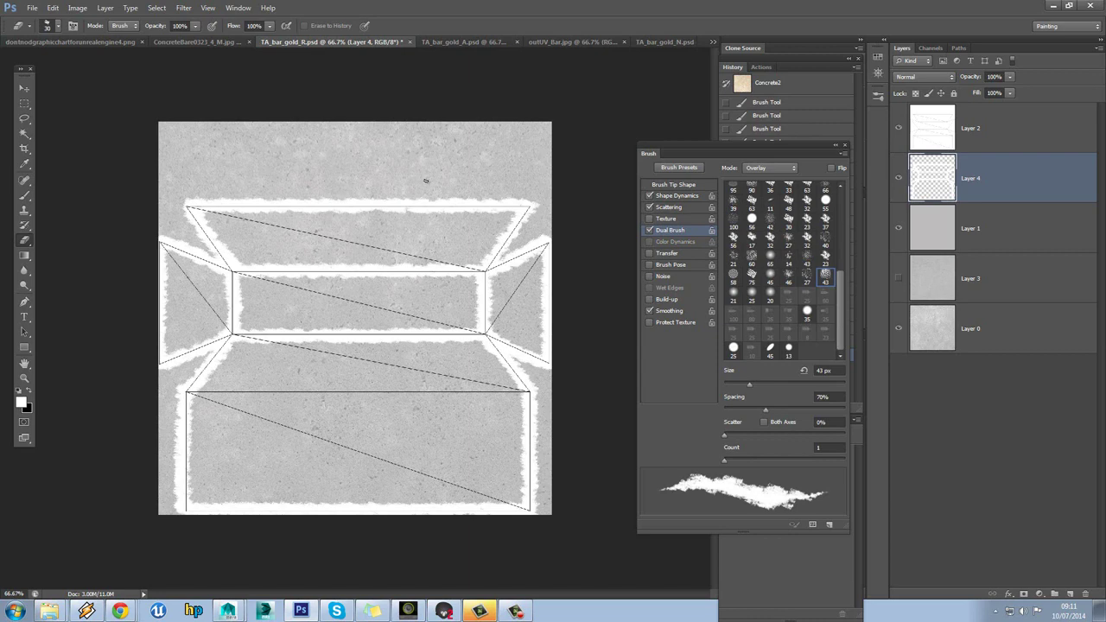
{"action": "left_click", "coordinate": [26, 197]}
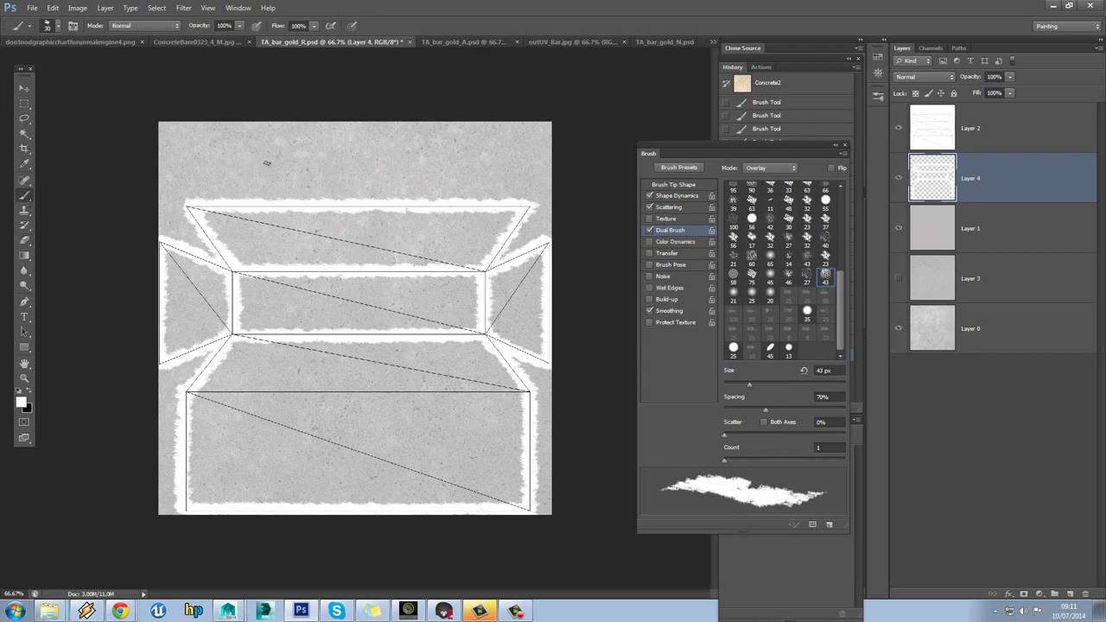
{"action": "right_click", "coordinate": [304, 145]}
{"action": "left_click", "coordinate": [449, 161]}
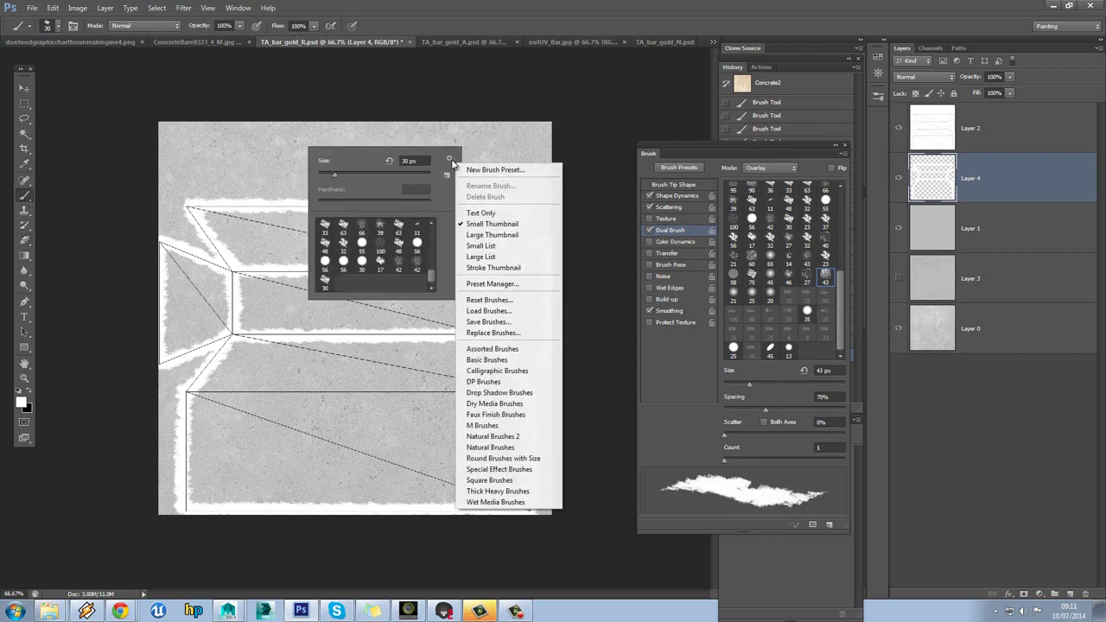
{"action": "left_click", "coordinate": [385, 123]}
{"action": "left_click", "coordinate": [25, 240]}
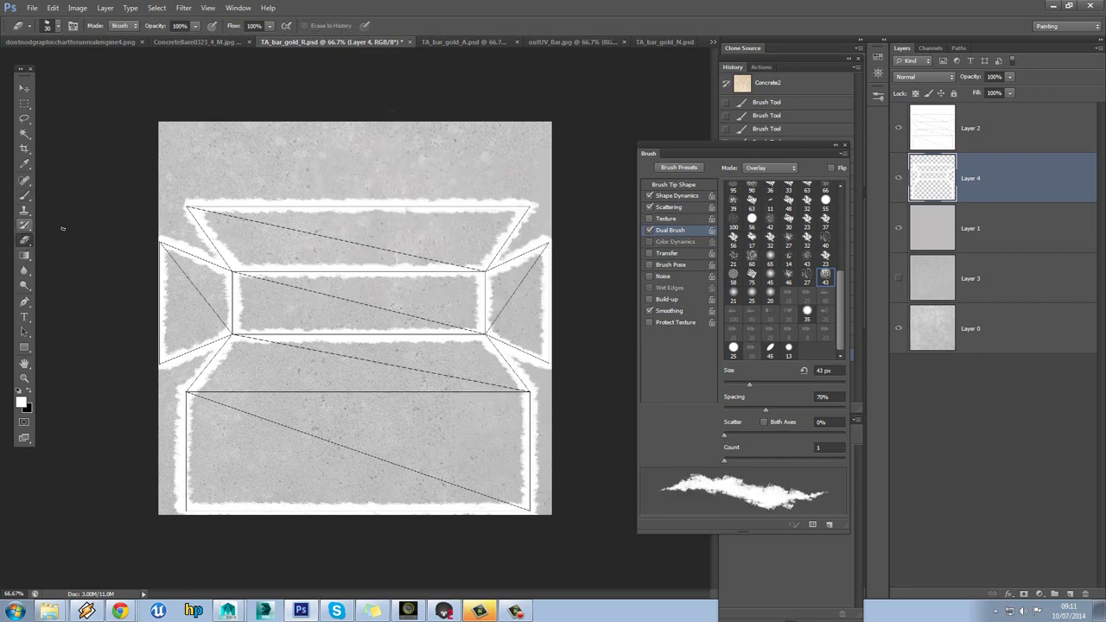
{"action": "right_click", "coordinate": [270, 188]}
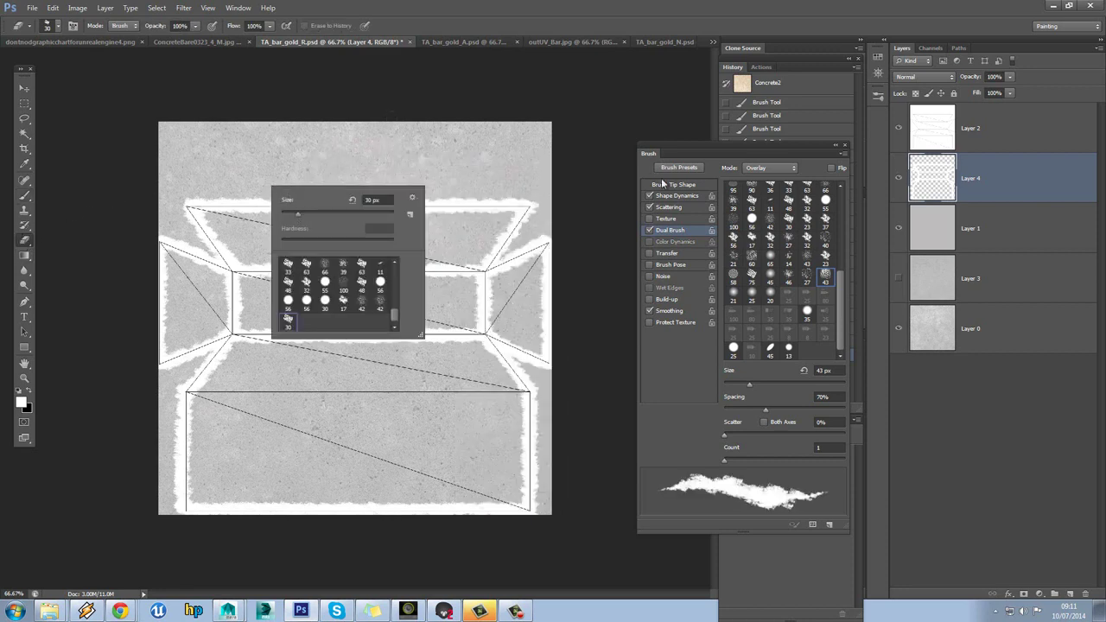
{"action": "left_click", "coordinate": [443, 190]}
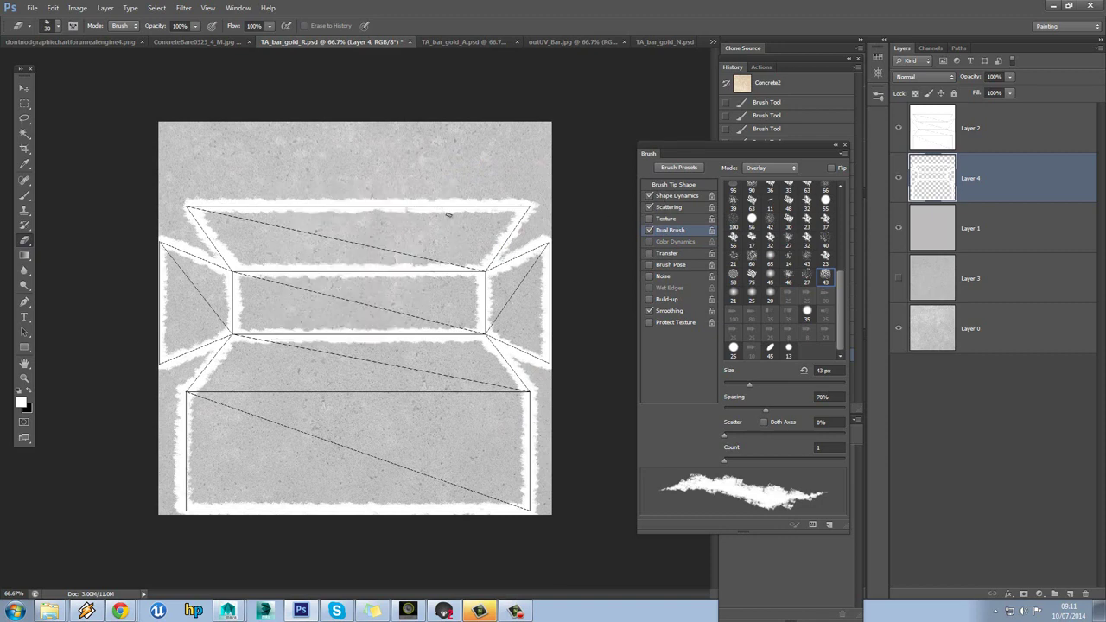
Enlarge the eraser to 53 px and raise its Scattering to 248%
{"action": "mouse_move", "coordinate": [199, 198]}
{"action": "left_mouse_down"}
{"action": "mouse_move", "coordinate": [253, 194]}
{"action": "mouse_move", "coordinate": [266, 205]}
{"action": "mouse_move", "coordinate": [239, 219]}
{"action": "left_mouse_up"}
{"action": "key", "text": "ctrl+z"}
{"action": "right_click", "coordinate": [378, 181]}
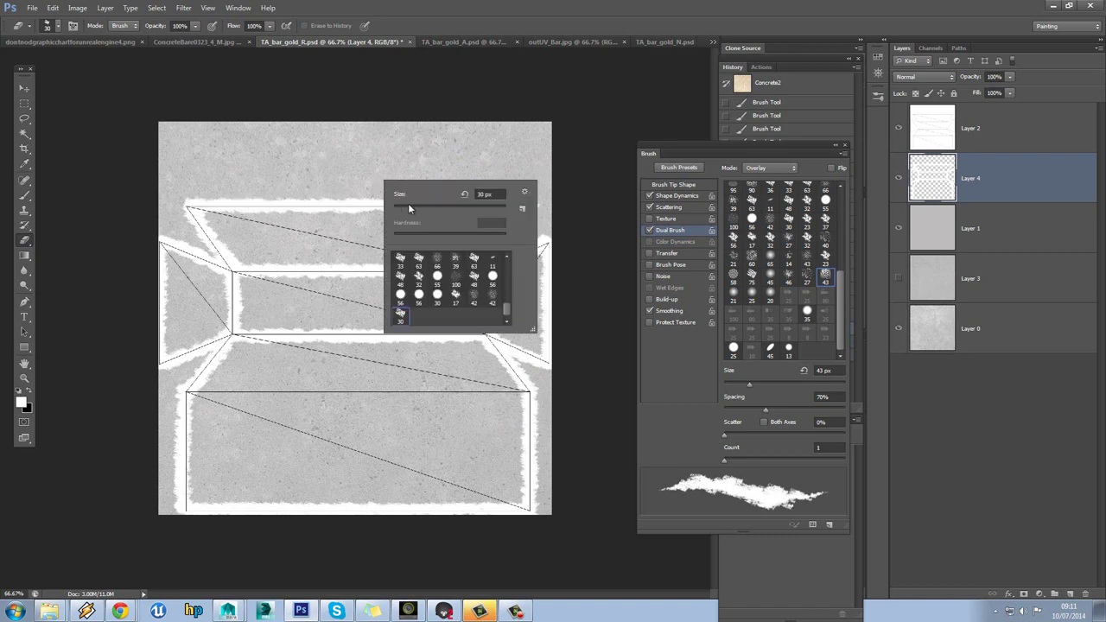
{"action": "left_click_drag", "start_coordinate": [406, 208], "coordinate": [414, 207]}
{"action": "key", "text": "Return"}
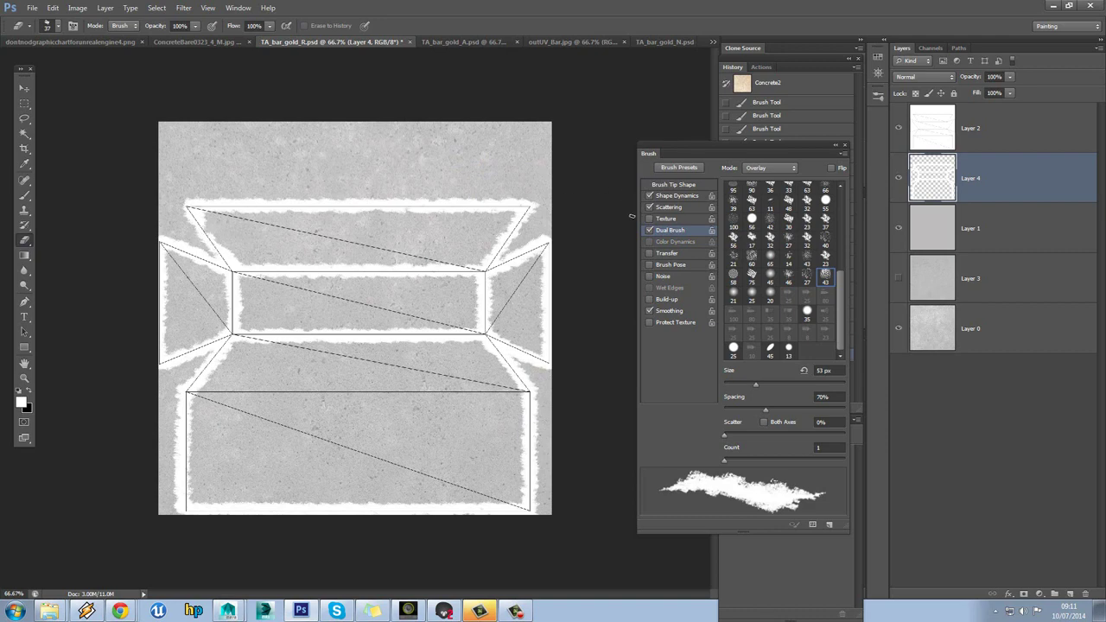
{"action": "left_click", "coordinate": [672, 208]}
{"action": "left_click_drag", "start_coordinate": [748, 180], "coordinate": [748, 185]}
Wear away the top, inner-frame right, left trapezoid and lower rectangle borders
{"action": "mouse_move", "coordinate": [380, 197]}
{"action": "left_mouse_down"}
{"action": "mouse_move", "coordinate": [245, 198]}
{"action": "mouse_move", "coordinate": [416, 200]}
{"action": "mouse_move", "coordinate": [445, 205]}
{"action": "mouse_move", "coordinate": [400, 204]}
{"action": "mouse_move", "coordinate": [510, 240]}
{"action": "mouse_move", "coordinate": [507, 229]}
{"action": "mouse_move", "coordinate": [516, 269]}
{"action": "mouse_move", "coordinate": [544, 278]}
{"action": "mouse_move", "coordinate": [560, 298]}
{"action": "left_mouse_up"}
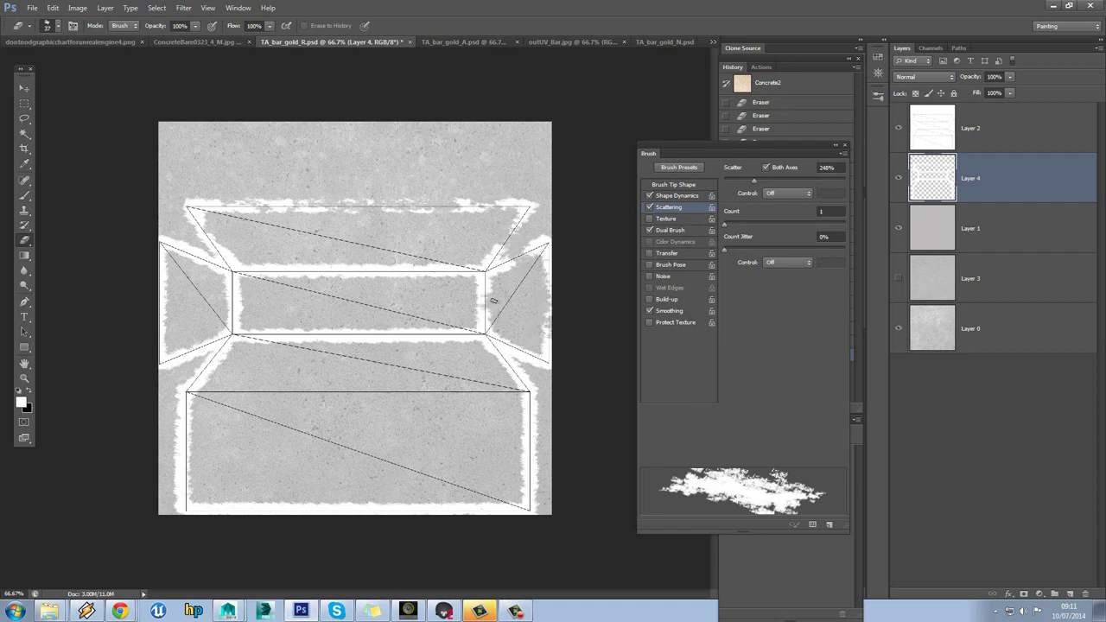
{"action": "left_click_drag", "start_coordinate": [491, 296], "coordinate": [471, 325]}
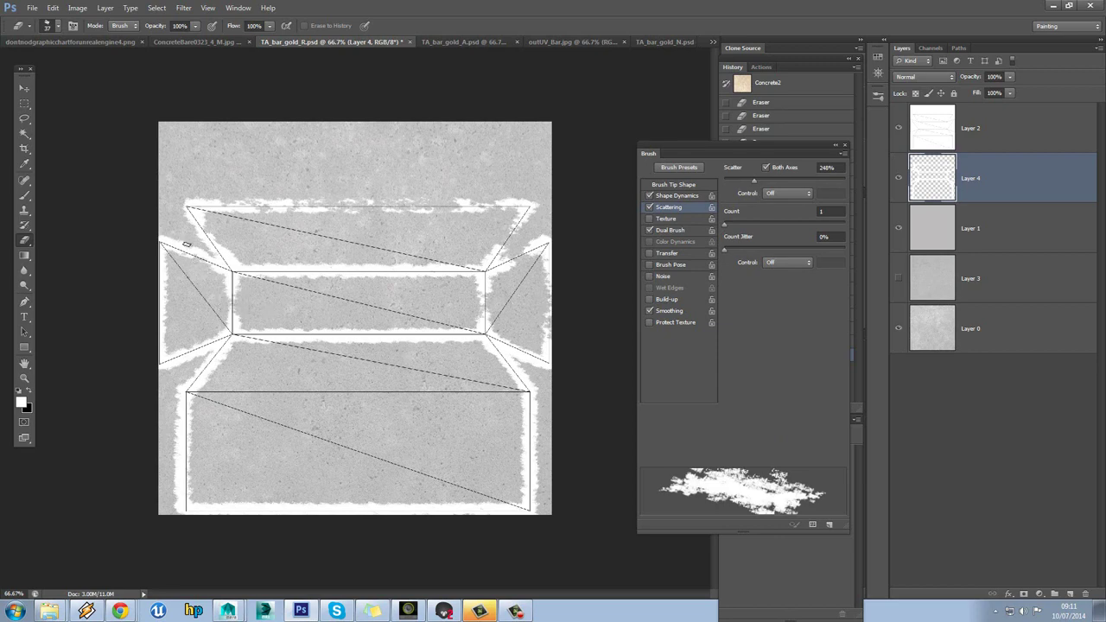
{"action": "mouse_move", "coordinate": [195, 249]}
{"action": "left_mouse_down"}
{"action": "mouse_move", "coordinate": [174, 302]}
{"action": "mouse_move", "coordinate": [165, 282]}
{"action": "mouse_move", "coordinate": [168, 273]}
{"action": "mouse_move", "coordinate": [171, 338]}
{"action": "mouse_move", "coordinate": [168, 301]}
{"action": "mouse_move", "coordinate": [222, 407]}
{"action": "left_mouse_up"}
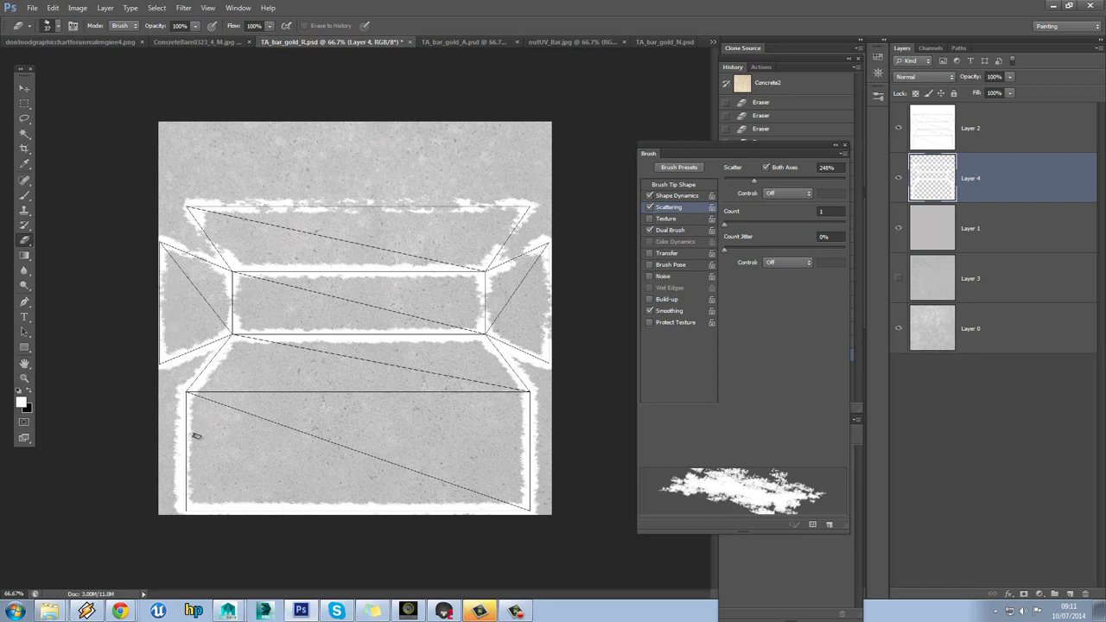
{"action": "mouse_move", "coordinate": [192, 441]}
{"action": "left_mouse_down"}
{"action": "mouse_move", "coordinate": [178, 467]}
{"action": "mouse_move", "coordinate": [178, 419]}
{"action": "mouse_move", "coordinate": [193, 466]}
{"action": "left_mouse_up"}
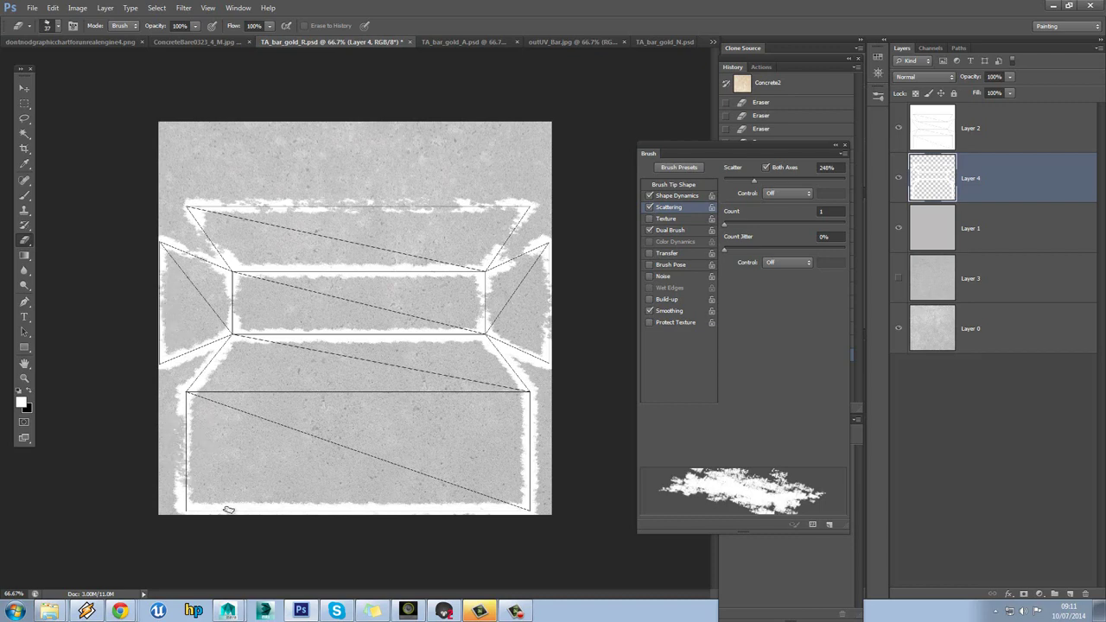
{"action": "mouse_move", "coordinate": [227, 510]}
{"action": "left_mouse_down"}
{"action": "mouse_move", "coordinate": [439, 503]}
{"action": "mouse_move", "coordinate": [356, 503]}
{"action": "mouse_move", "coordinate": [432, 467]}
{"action": "left_mouse_up"}
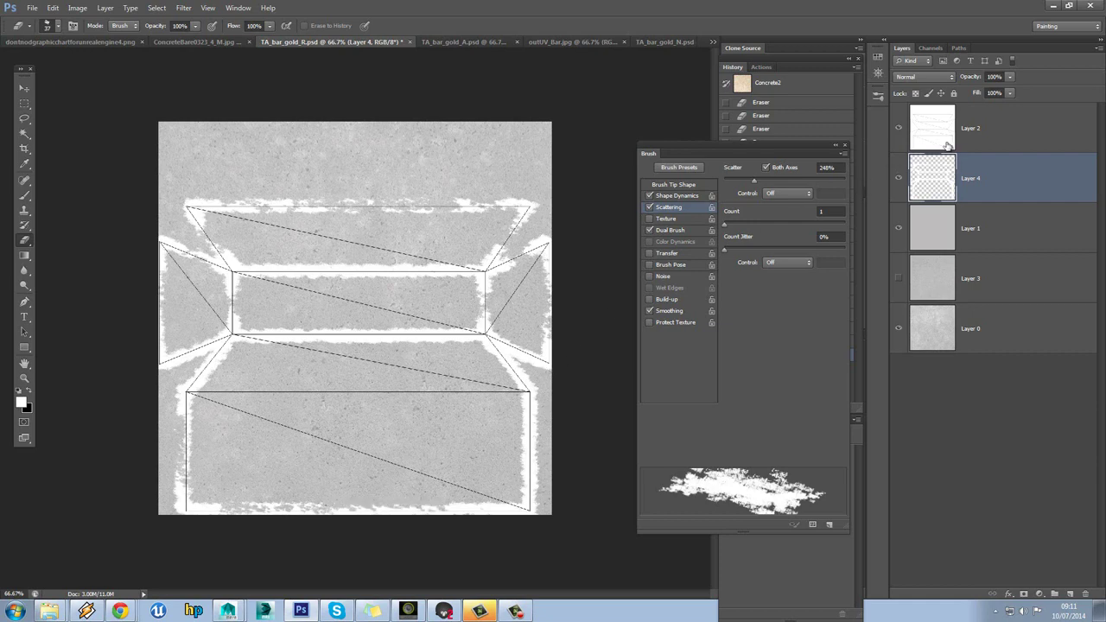
Add a mask to Layer 4, paint black into it, then restore the band below the middle rectangle
{"action": "left_click", "coordinate": [1024, 594]}
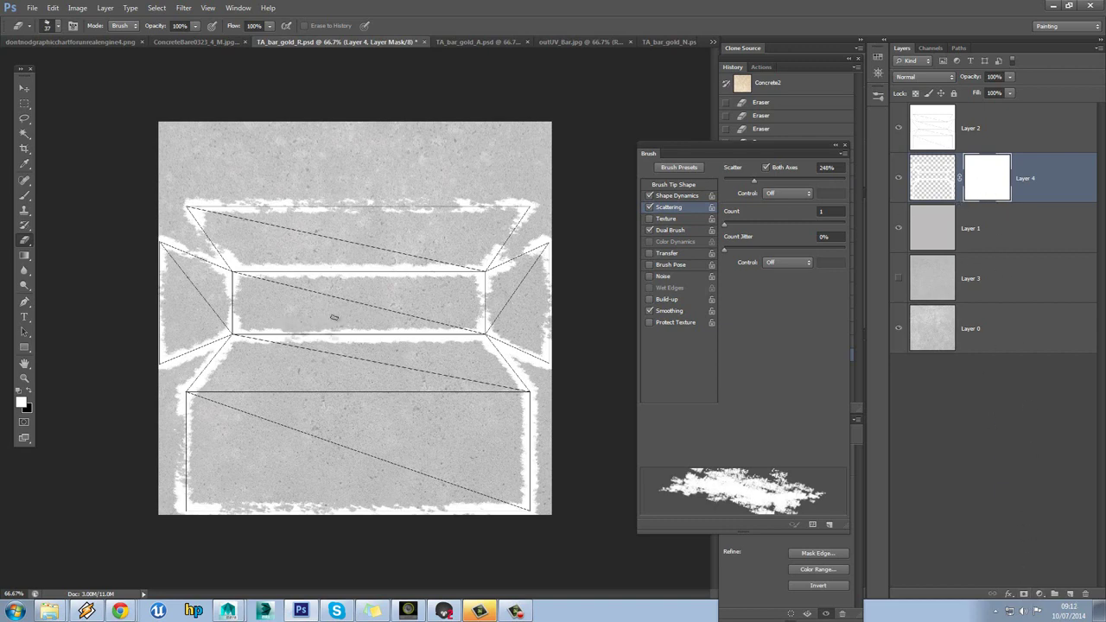
{"action": "left_click_drag", "start_coordinate": [393, 323], "coordinate": [436, 320]}
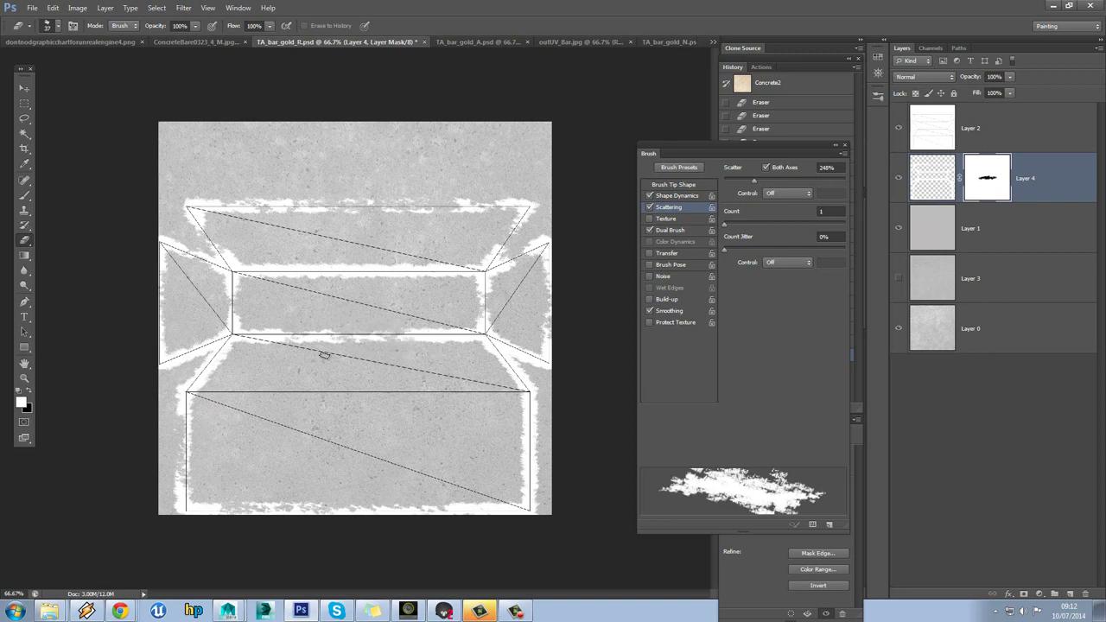
{"action": "left_click_drag", "start_coordinate": [354, 344], "coordinate": [451, 350]}
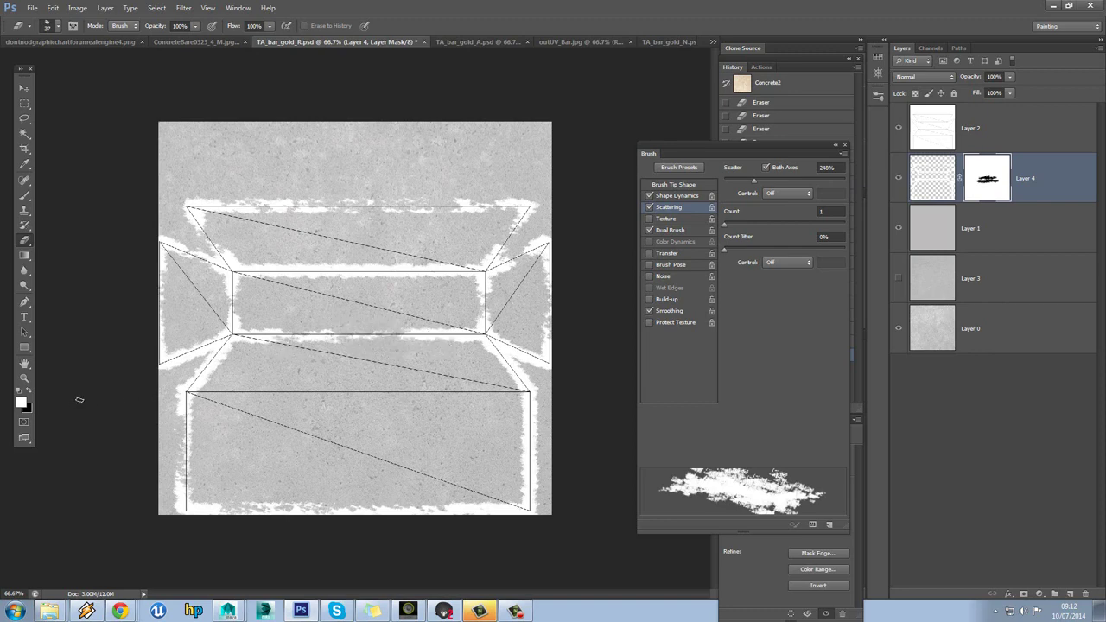
{"action": "left_click", "coordinate": [24, 196]}
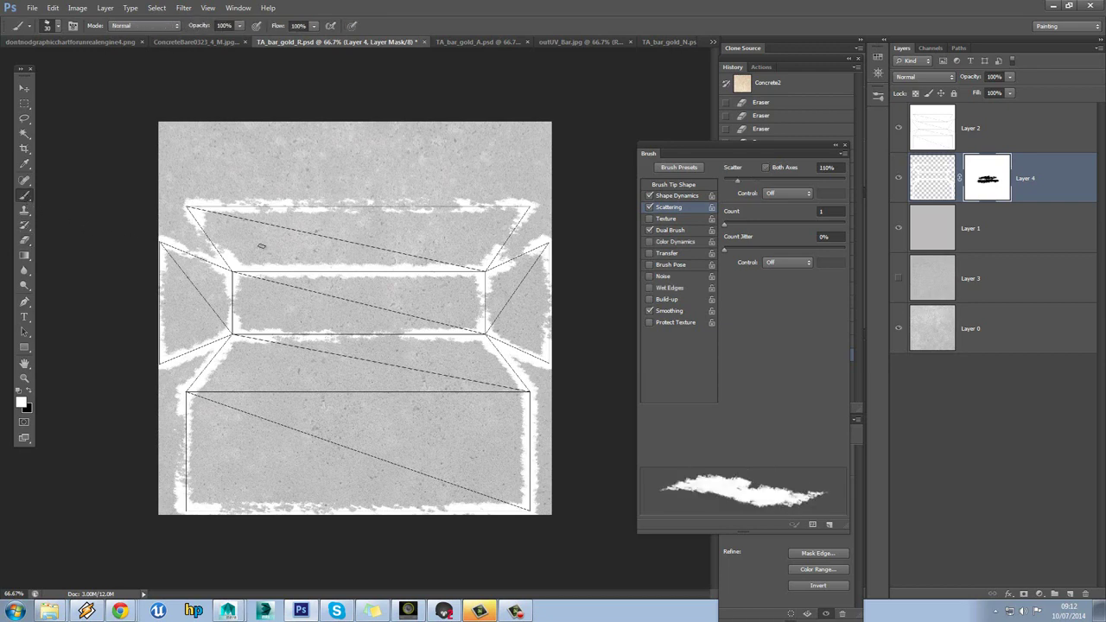
{"action": "left_click", "coordinate": [986, 177], "text": "alt"}
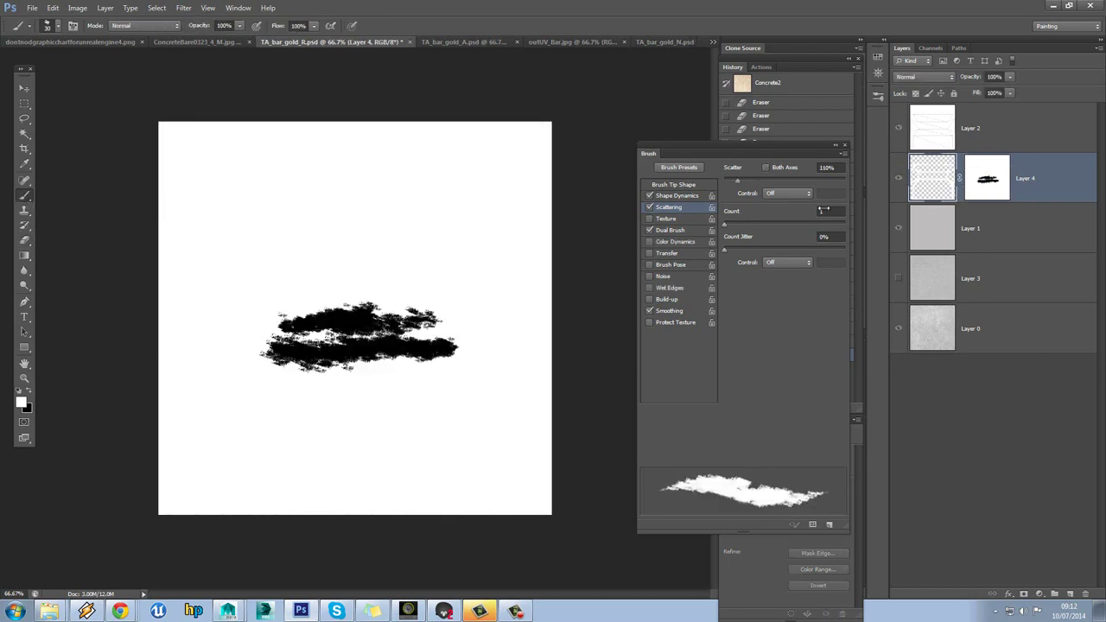
{"action": "left_click", "coordinate": [932, 178]}
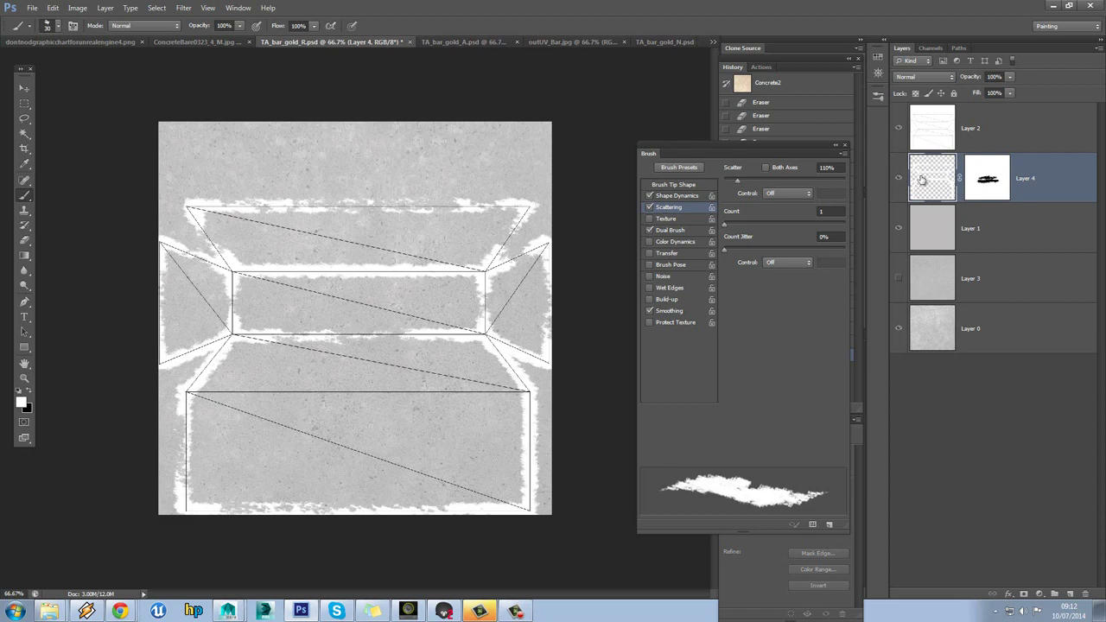
{"action": "left_click", "coordinate": [987, 178]}
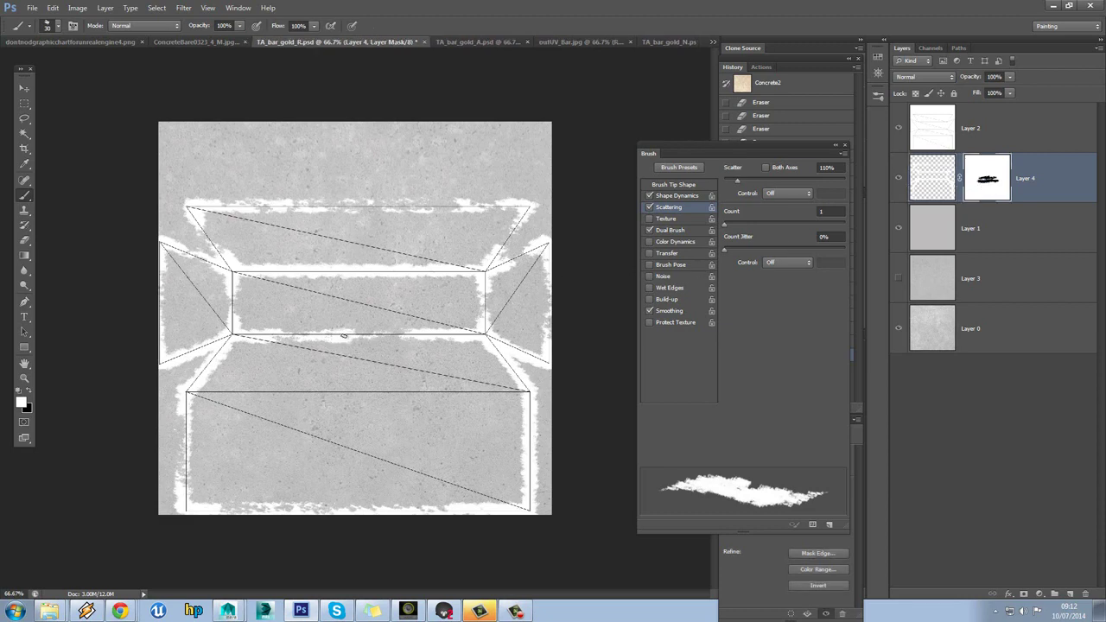
{"action": "mouse_move", "coordinate": [356, 323]}
{"action": "left_mouse_down"}
{"action": "mouse_move", "coordinate": [389, 333]}
{"action": "mouse_move", "coordinate": [380, 376]}
{"action": "left_mouse_up"}
{"action": "mouse_move", "coordinate": [346, 302]}
{"action": "left_mouse_down"}
{"action": "mouse_move", "coordinate": [284, 376]}
{"action": "mouse_move", "coordinate": [286, 350]}
{"action": "mouse_move", "coordinate": [268, 349]}
{"action": "mouse_move", "coordinate": [308, 323]}
{"action": "mouse_move", "coordinate": [299, 321]}
{"action": "mouse_move", "coordinate": [366, 315]}
{"action": "mouse_move", "coordinate": [341, 353]}
{"action": "mouse_move", "coordinate": [462, 344]}
{"action": "left_mouse_up"}
Erase wear patches around the middle rectangle, lower rectangle, and upper and left trapezoids
{"action": "left_click", "coordinate": [24, 240]}
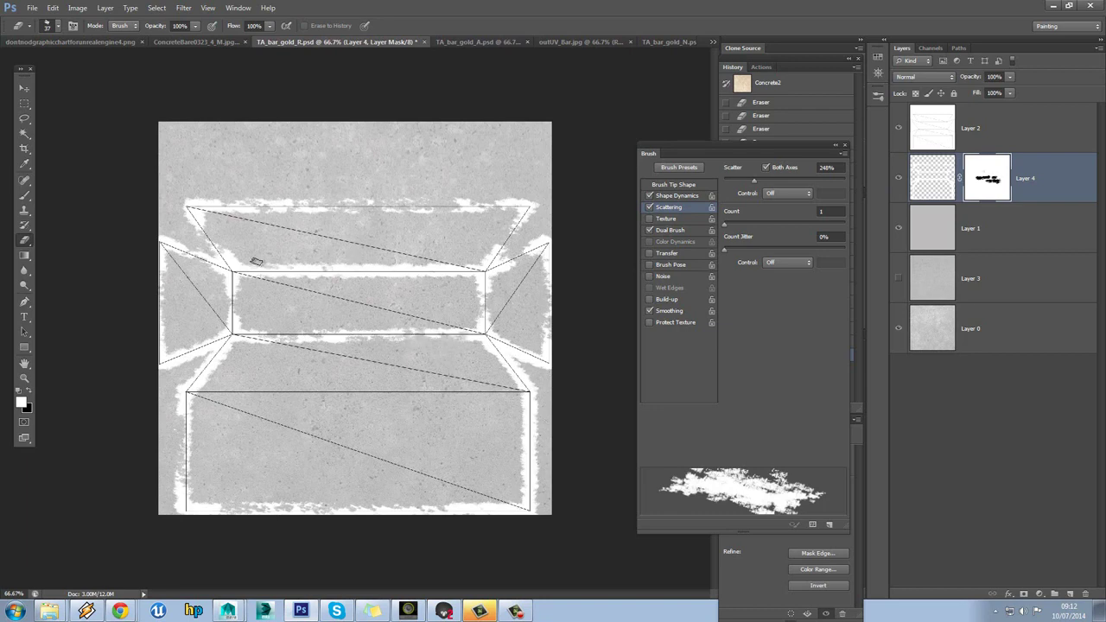
{"action": "mouse_move", "coordinate": [257, 262]}
{"action": "left_mouse_down"}
{"action": "mouse_move", "coordinate": [415, 244]}
{"action": "mouse_move", "coordinate": [353, 256]}
{"action": "mouse_move", "coordinate": [310, 298]}
{"action": "mouse_move", "coordinate": [440, 294]}
{"action": "left_mouse_up"}
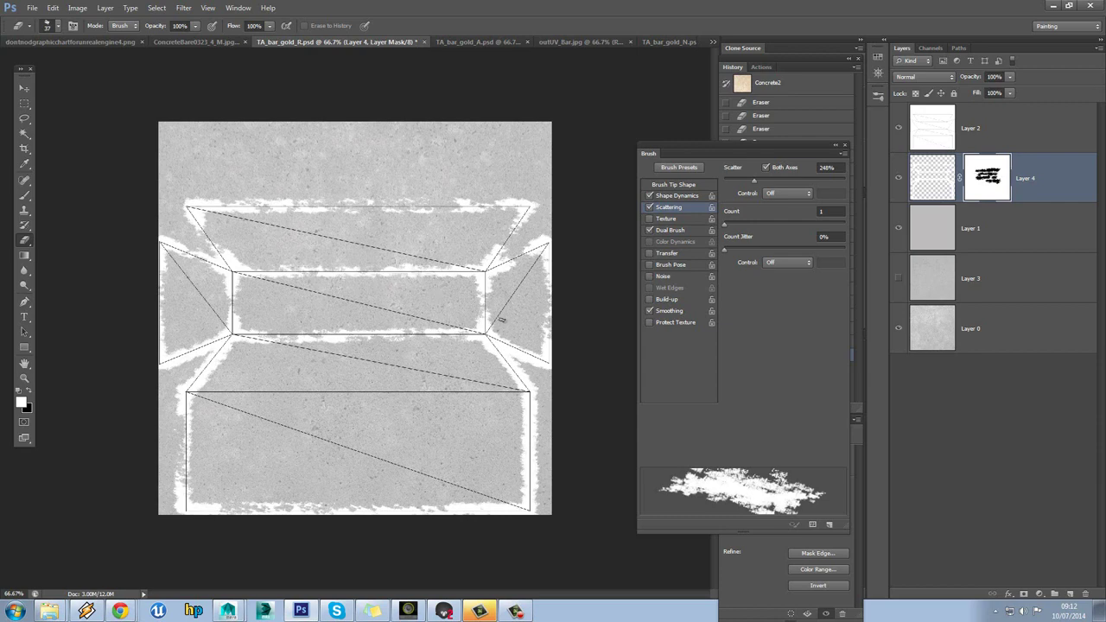
{"action": "mouse_move", "coordinate": [494, 318]}
{"action": "left_mouse_down"}
{"action": "mouse_move", "coordinate": [506, 319]}
{"action": "mouse_move", "coordinate": [523, 367]}
{"action": "mouse_move", "coordinate": [493, 362]}
{"action": "mouse_move", "coordinate": [487, 378]}
{"action": "mouse_move", "coordinate": [487, 351]}
{"action": "left_mouse_up"}
{"action": "mouse_move", "coordinate": [511, 444]}
{"action": "left_mouse_down"}
{"action": "mouse_move", "coordinate": [516, 473]}
{"action": "mouse_move", "coordinate": [514, 430]}
{"action": "mouse_move", "coordinate": [514, 473]}
{"action": "mouse_move", "coordinate": [544, 456]}
{"action": "mouse_move", "coordinate": [546, 410]}
{"action": "mouse_move", "coordinate": [512, 487]}
{"action": "mouse_move", "coordinate": [485, 497]}
{"action": "mouse_move", "coordinate": [387, 498]}
{"action": "left_mouse_up"}
{"action": "mouse_move", "coordinate": [274, 494]}
{"action": "left_mouse_down"}
{"action": "mouse_move", "coordinate": [249, 500]}
{"action": "mouse_move", "coordinate": [285, 506]}
{"action": "left_mouse_up"}
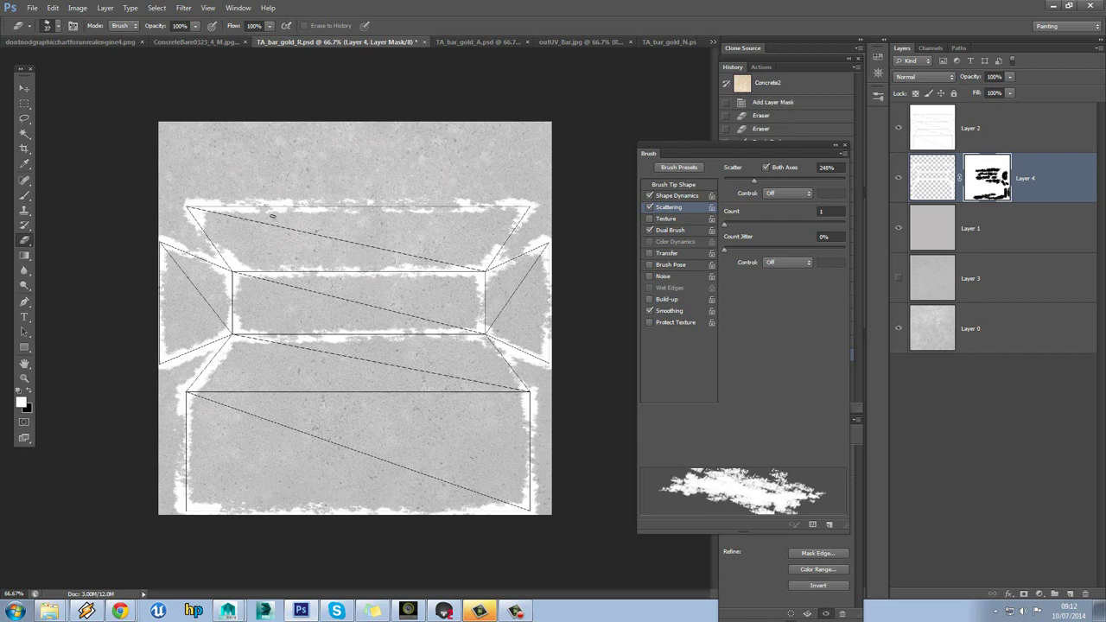
{"action": "mouse_move", "coordinate": [275, 217]}
{"action": "left_mouse_down"}
{"action": "mouse_move", "coordinate": [244, 213]}
{"action": "mouse_move", "coordinate": [284, 206]}
{"action": "left_mouse_up"}
{"action": "mouse_move", "coordinate": [186, 323]}
{"action": "left_mouse_down"}
{"action": "mouse_move", "coordinate": [187, 356]}
{"action": "mouse_move", "coordinate": [198, 362]}
{"action": "mouse_move", "coordinate": [204, 346]}
{"action": "mouse_move", "coordinate": [225, 366]}
{"action": "mouse_move", "coordinate": [209, 388]}
{"action": "mouse_move", "coordinate": [220, 394]}
{"action": "left_mouse_up"}
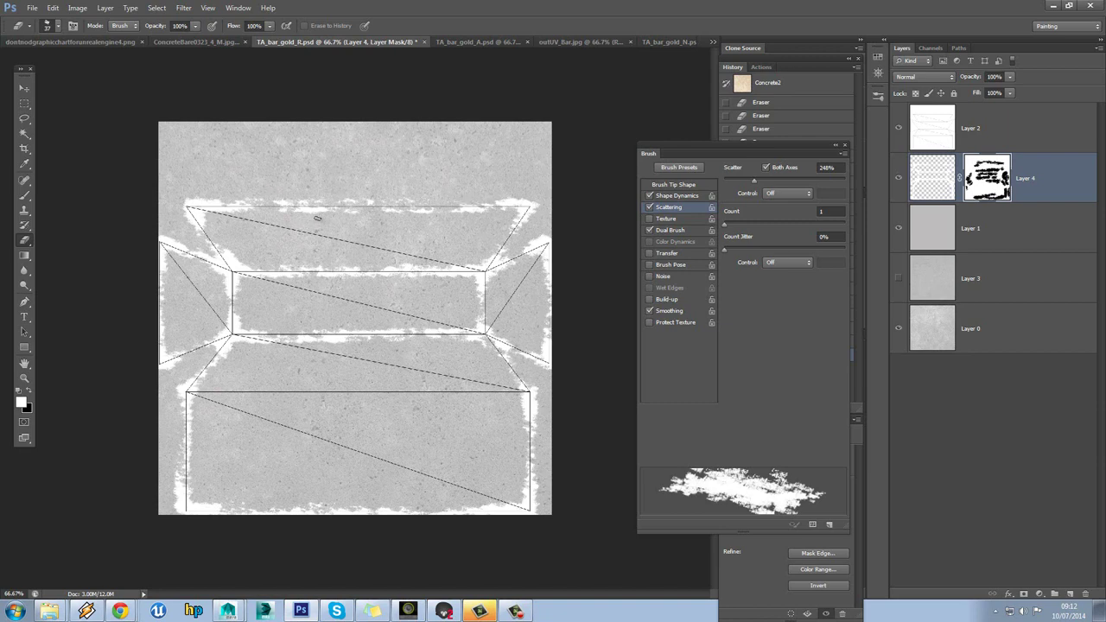
Make black the painting colour, shrink the brush, and check Layer 4's mask alone
{"action": "left_click", "coordinate": [31, 391]}
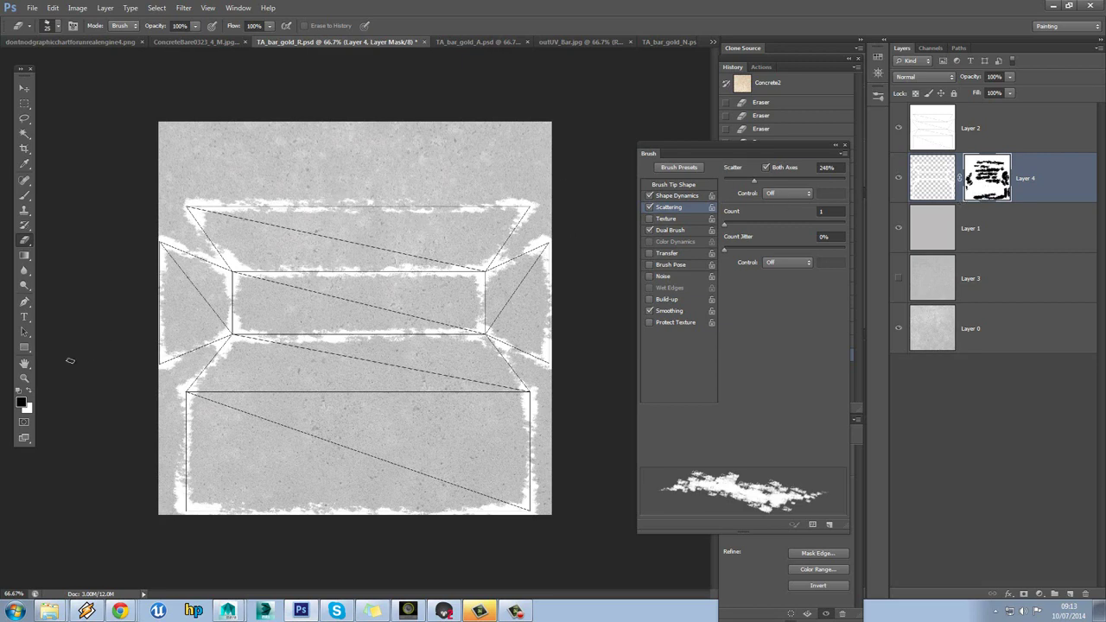
{"action": "left_click", "coordinate": [31, 389]}
{"action": "left_click", "coordinate": [31, 389]}
{"action": "right_click", "coordinate": [383, 205]}
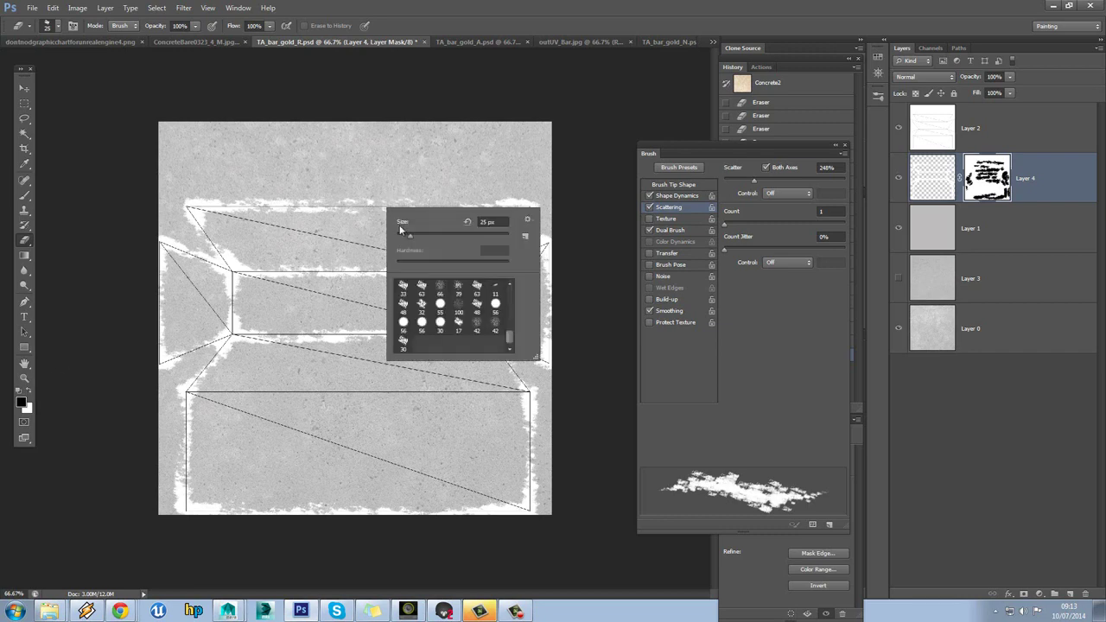
{"action": "left_click_drag", "start_coordinate": [403, 239], "coordinate": [420, 239]}
{"action": "key", "text": "Return"}
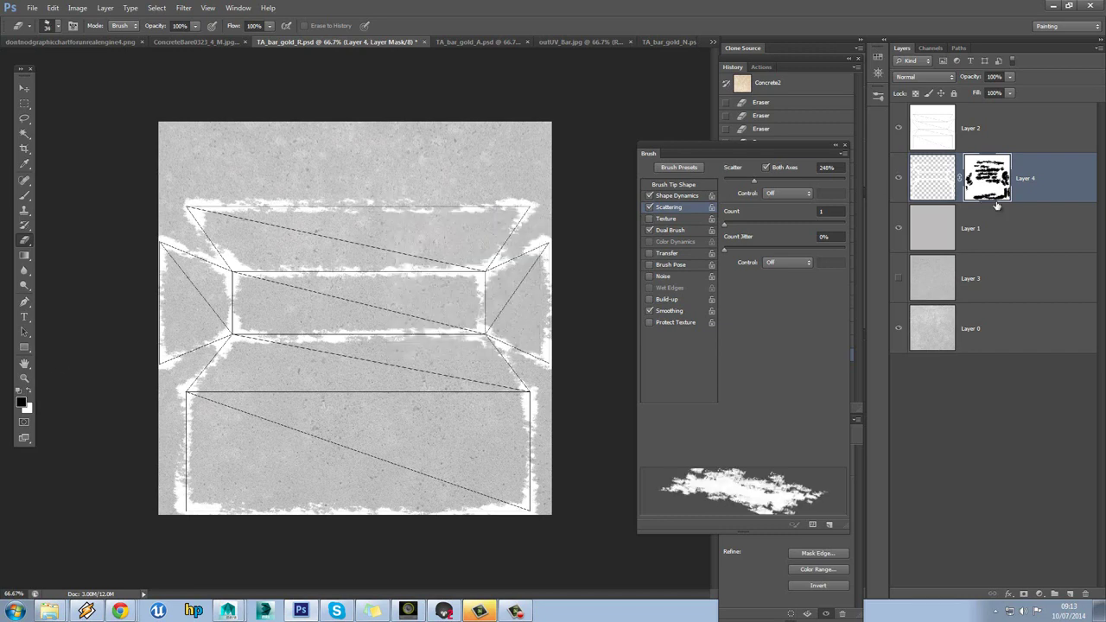
{"action": "left_click", "coordinate": [987, 190], "text": "alt"}
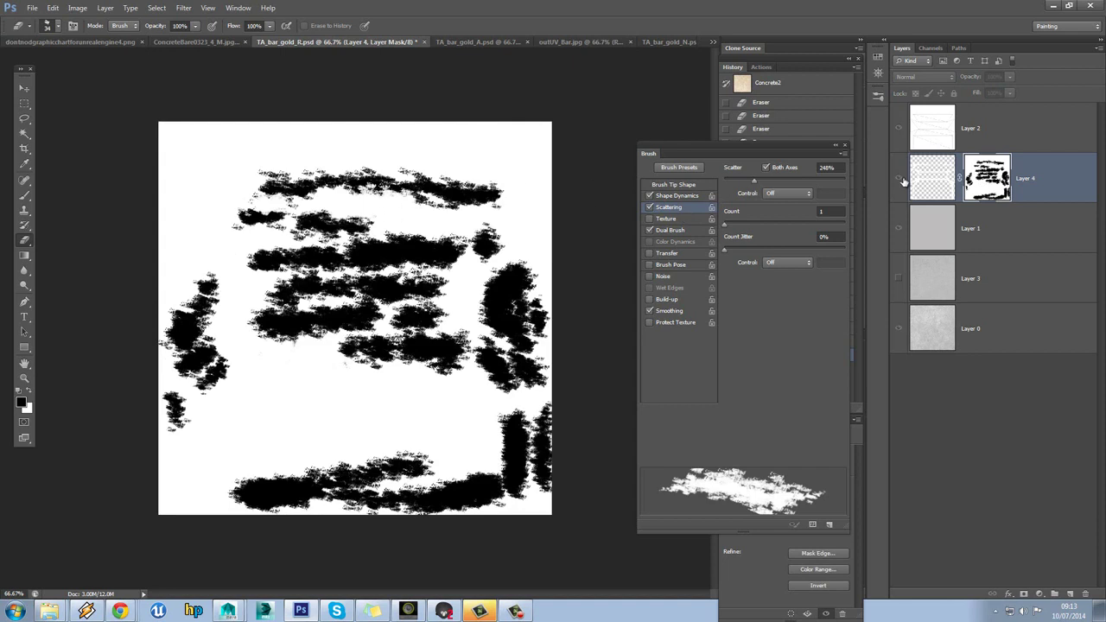
{"action": "left_click", "coordinate": [933, 178]}
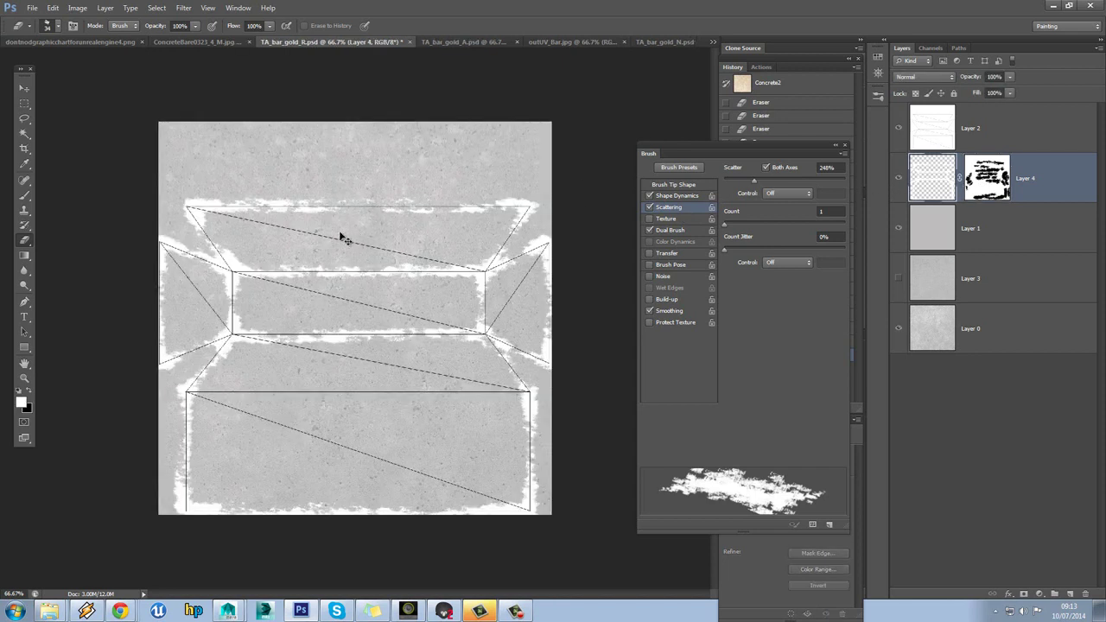
Restore white along the top border band through Layer 4's mask
{"action": "left_click", "coordinate": [25, 197]}
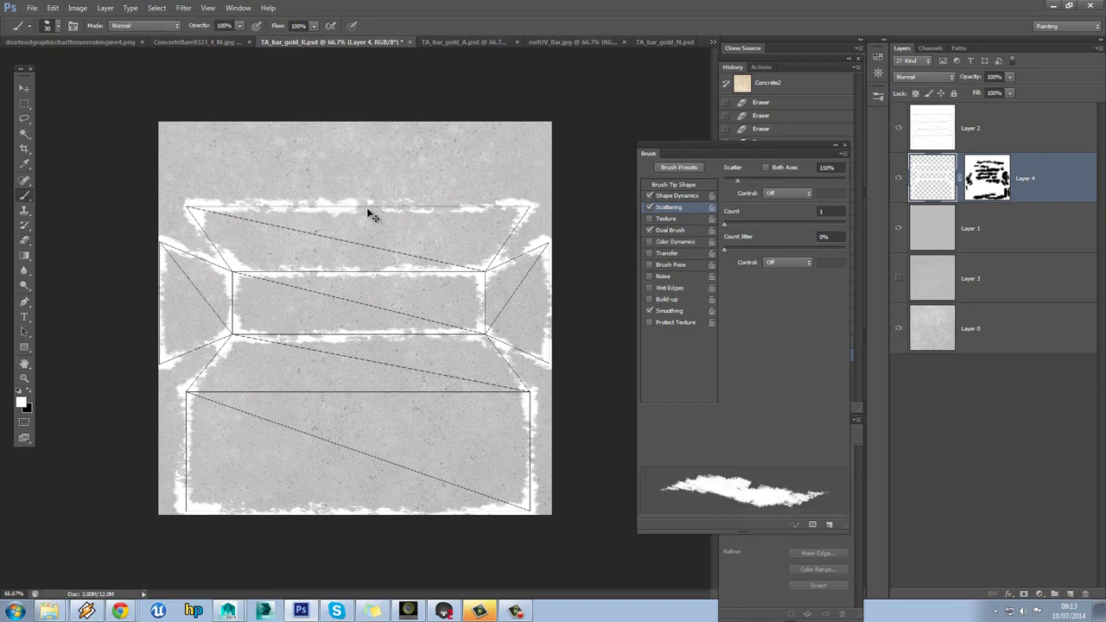
{"action": "left_click_drag", "start_coordinate": [402, 207], "coordinate": [508, 209]}
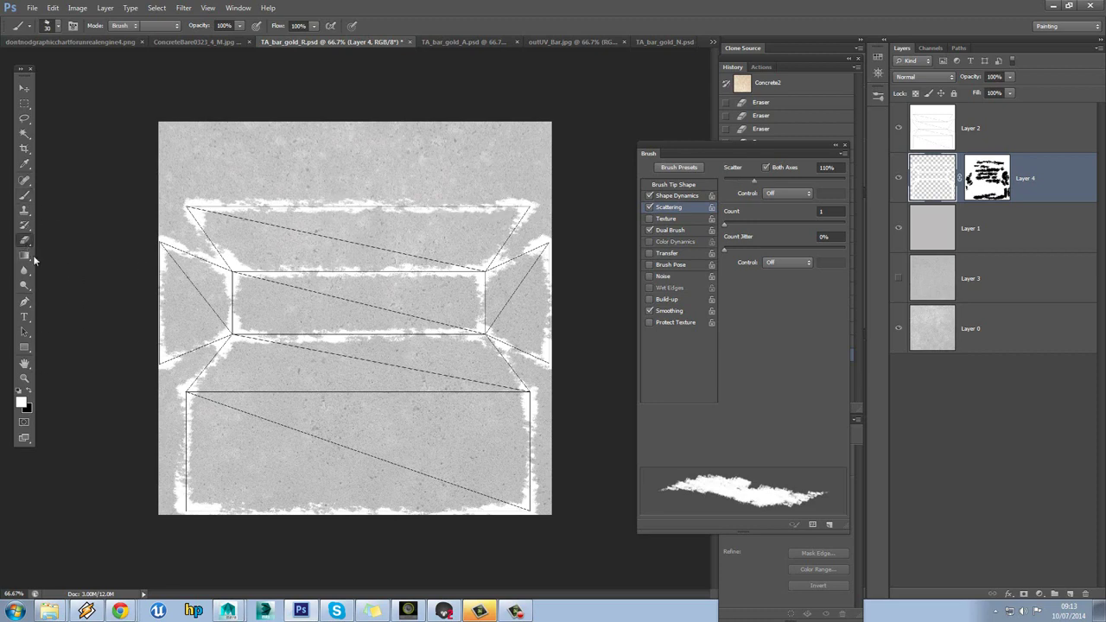
{"action": "left_click", "coordinate": [26, 241]}
{"action": "left_click", "coordinate": [986, 182]}
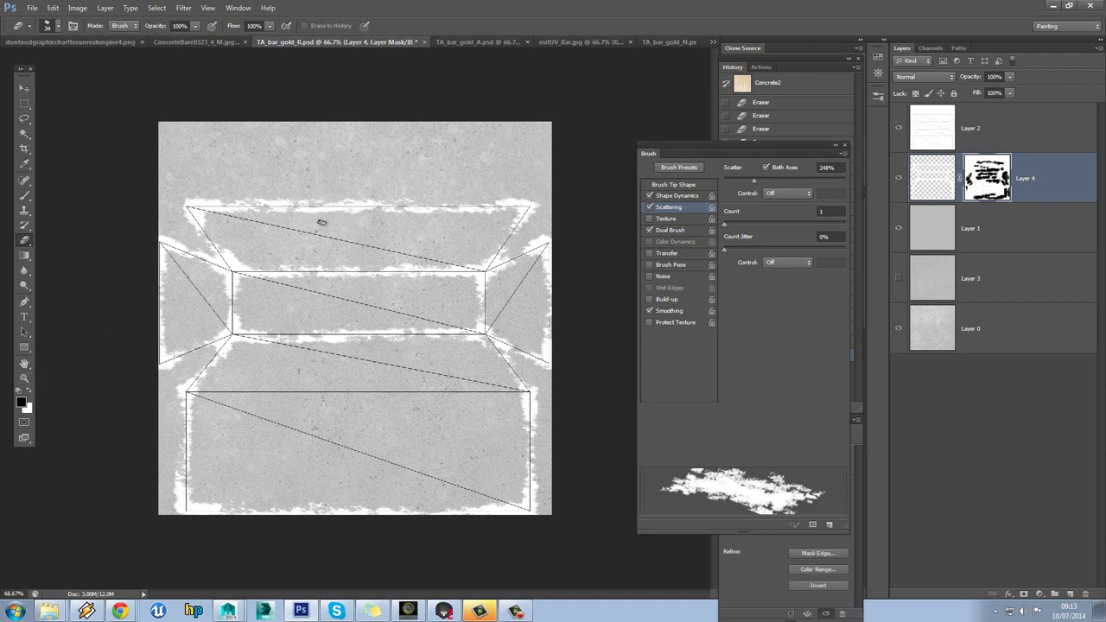
{"action": "left_click", "coordinate": [32, 391]}
{"action": "mouse_move", "coordinate": [322, 204]}
{"action": "left_mouse_down"}
{"action": "mouse_move", "coordinate": [422, 186]}
{"action": "mouse_move", "coordinate": [478, 237]}
{"action": "left_mouse_up"}
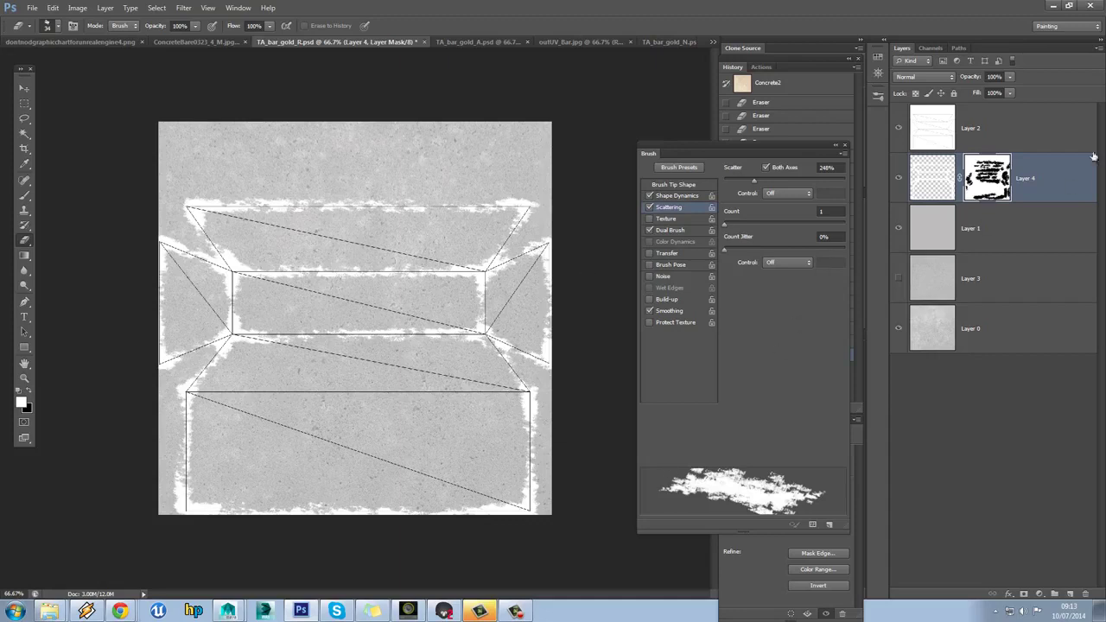
Hide the UV wireframe layer, set Layer 4 to about 43% opacity, and save
{"action": "left_click", "coordinate": [895, 127]}
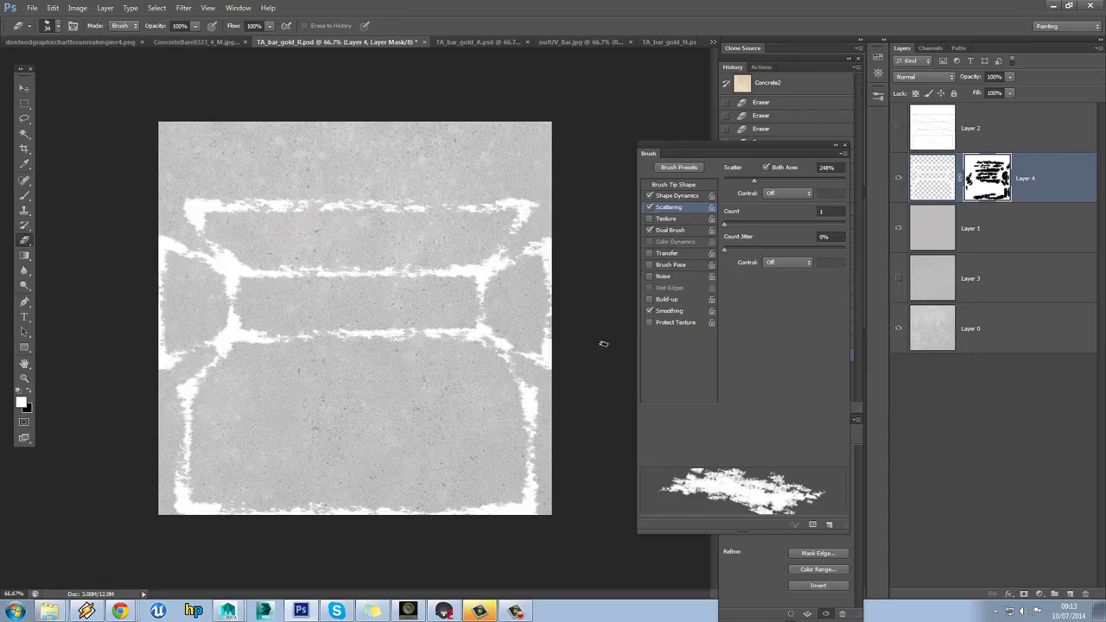
{"action": "left_click", "coordinate": [930, 185]}
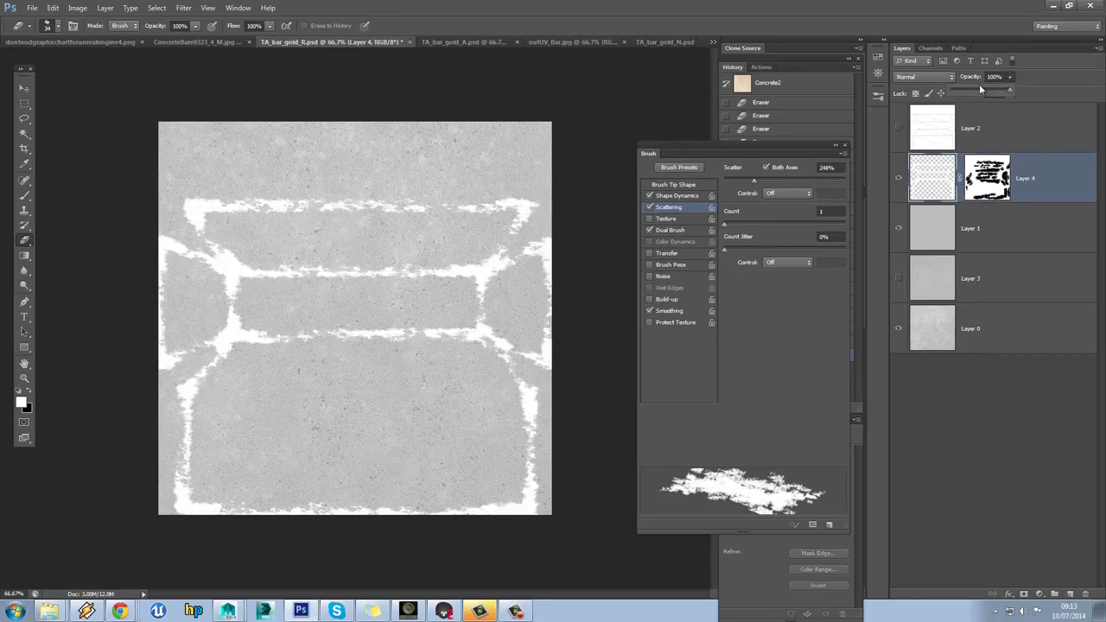
{"action": "left_click_drag", "start_coordinate": [979, 87], "coordinate": [976, 89]}
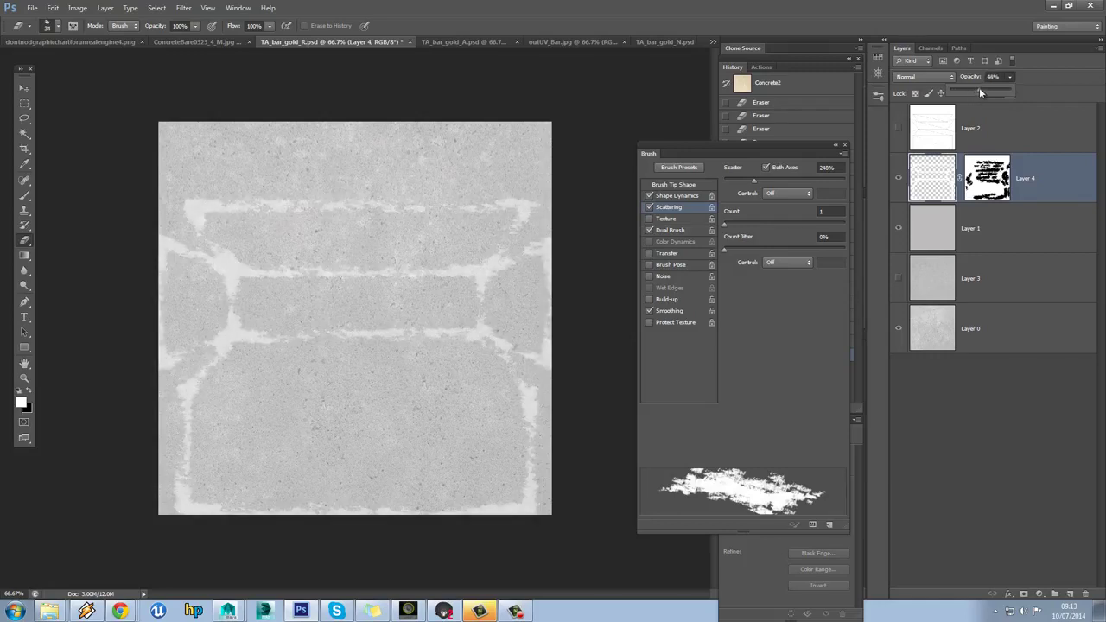
{"action": "left_click", "coordinate": [32, 8]}
{"action": "left_click", "coordinate": [72, 136]}
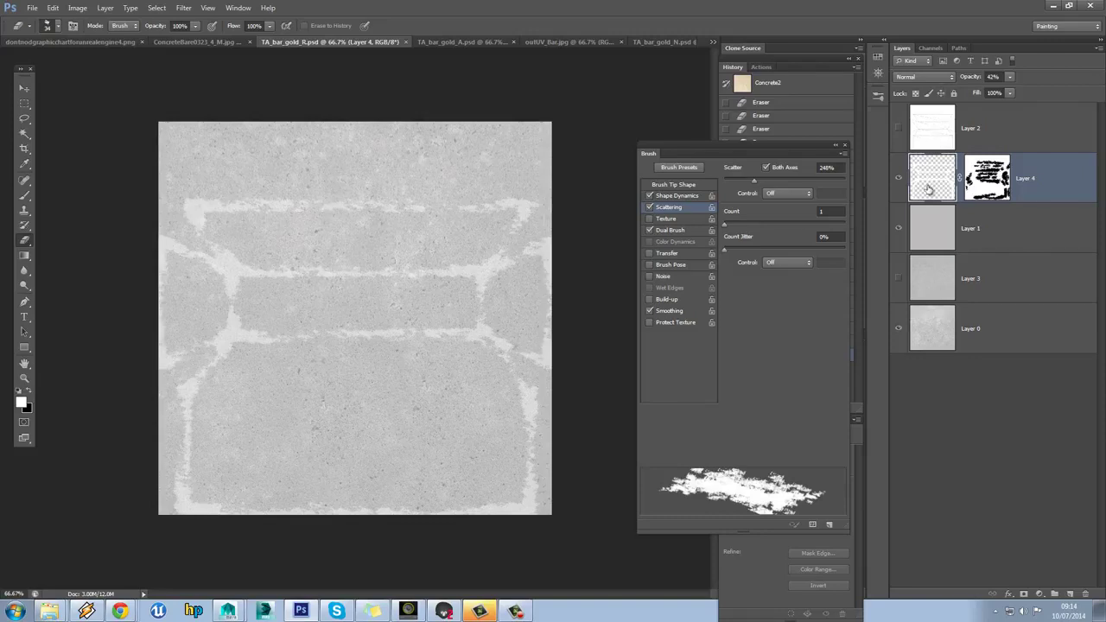
{"action": "key", "text": "alt"}
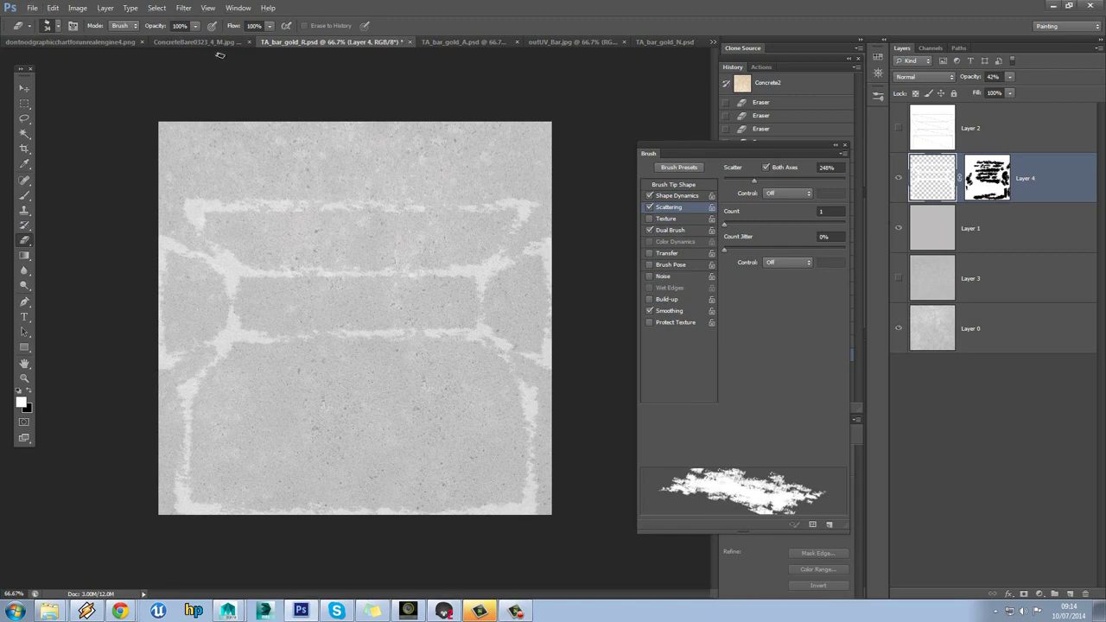
Invert Layer 4 to dark grey, set its opacity to 17%, and save TA_bar_gold_R.psd
{"action": "left_click", "coordinate": [77, 8]}
{"action": "mouse_move", "coordinate": [129, 37]}
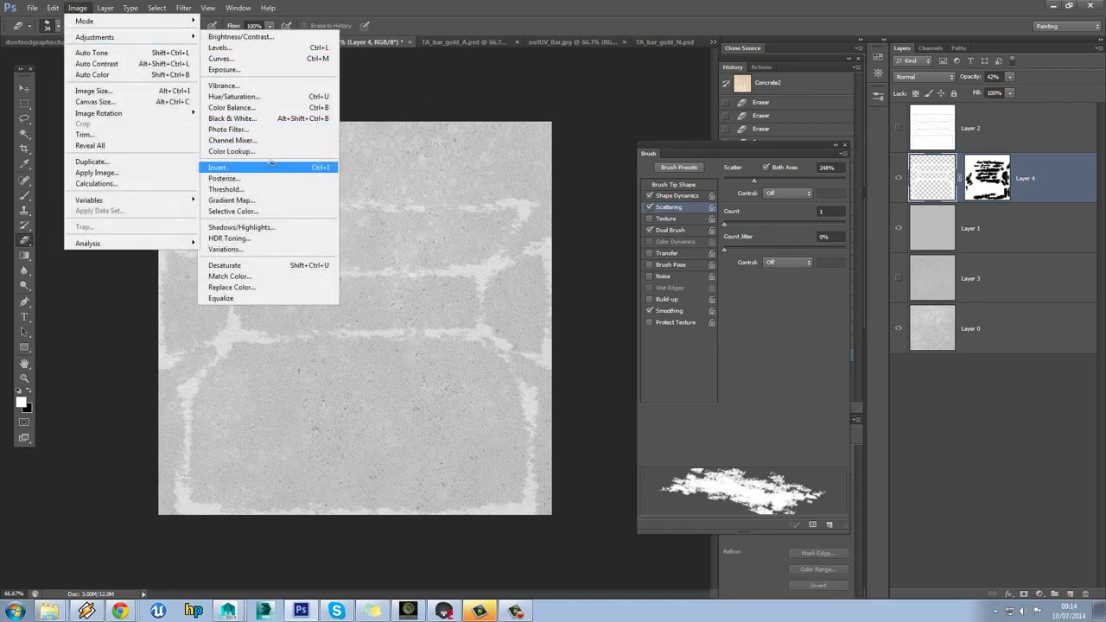
{"action": "left_click", "coordinate": [225, 166]}
{"action": "left_click_drag", "start_coordinate": [1011, 78], "coordinate": [995, 93]}
{"action": "left_click", "coordinate": [32, 8]}
{"action": "left_click", "coordinate": [86, 136]}
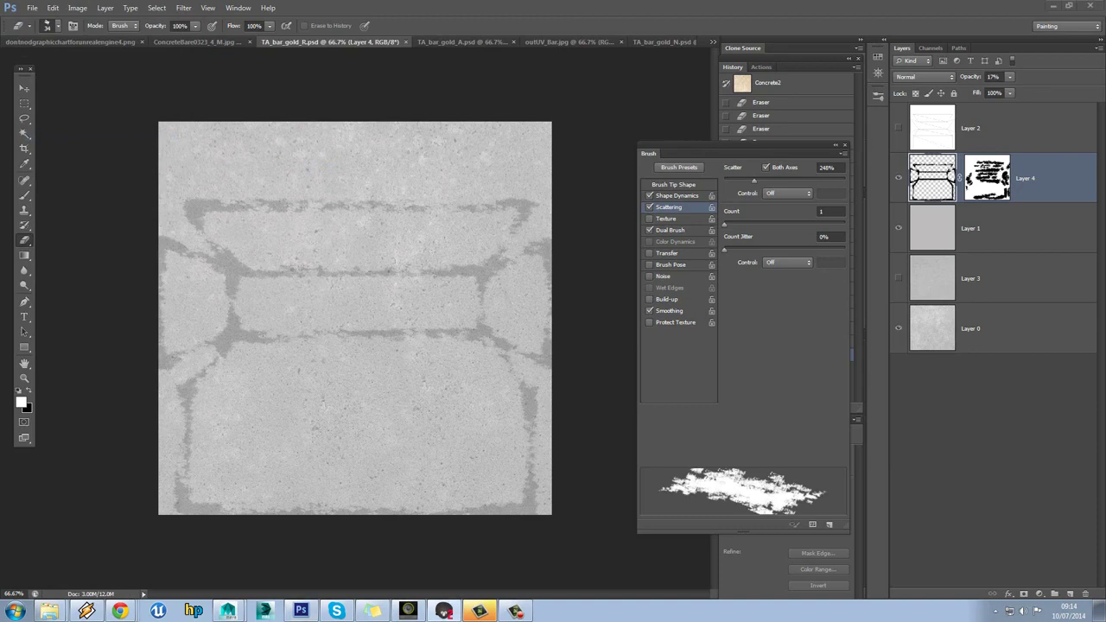
Orbit the gold bar in Marmoset Toolbag to check the embossed text and surface, then minimise it
{"action": "key", "text": "alt+Tab"}
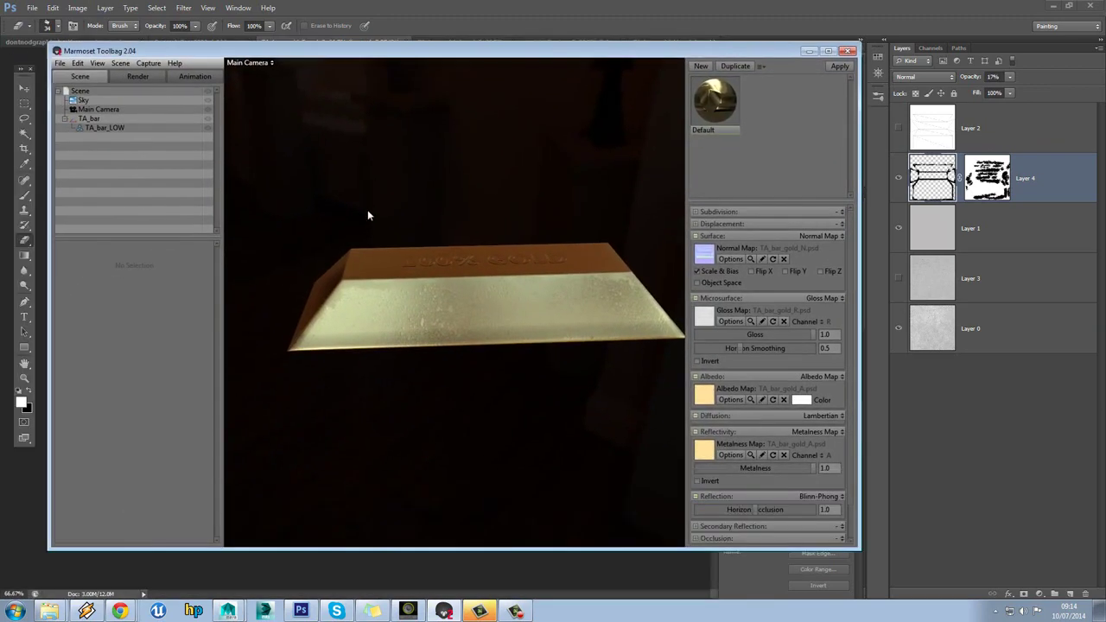
{"action": "left_click_drag", "start_coordinate": [299, 247], "coordinate": [539, 315]}
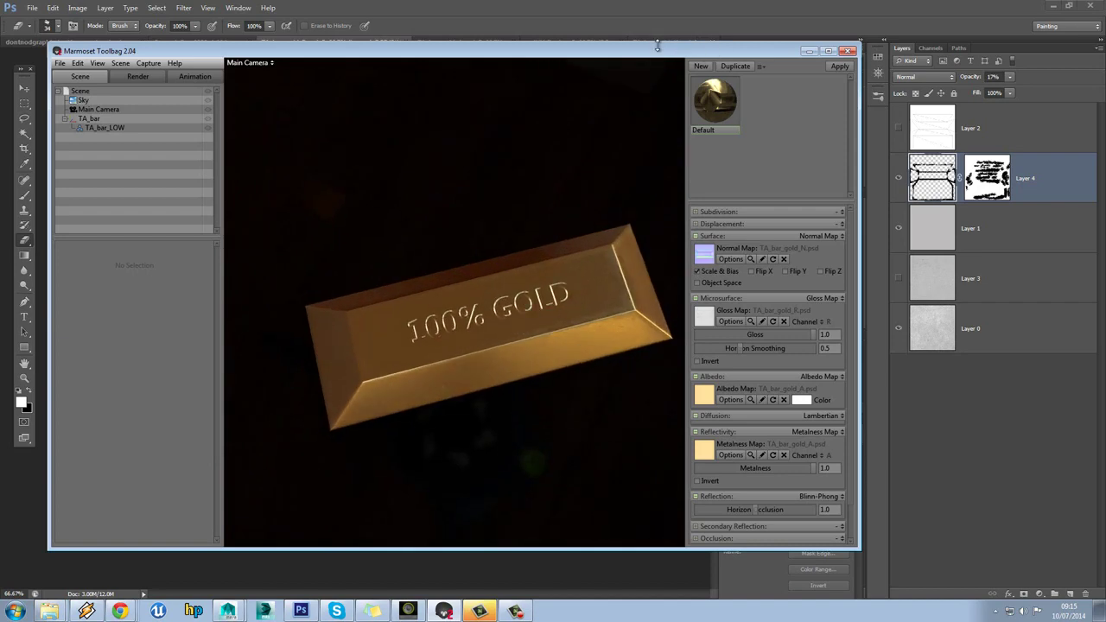
{"action": "left_click_drag", "start_coordinate": [655, 55], "coordinate": [655, 27]}
{"action": "left_click_drag", "start_coordinate": [635, 105], "coordinate": [485, 262]}
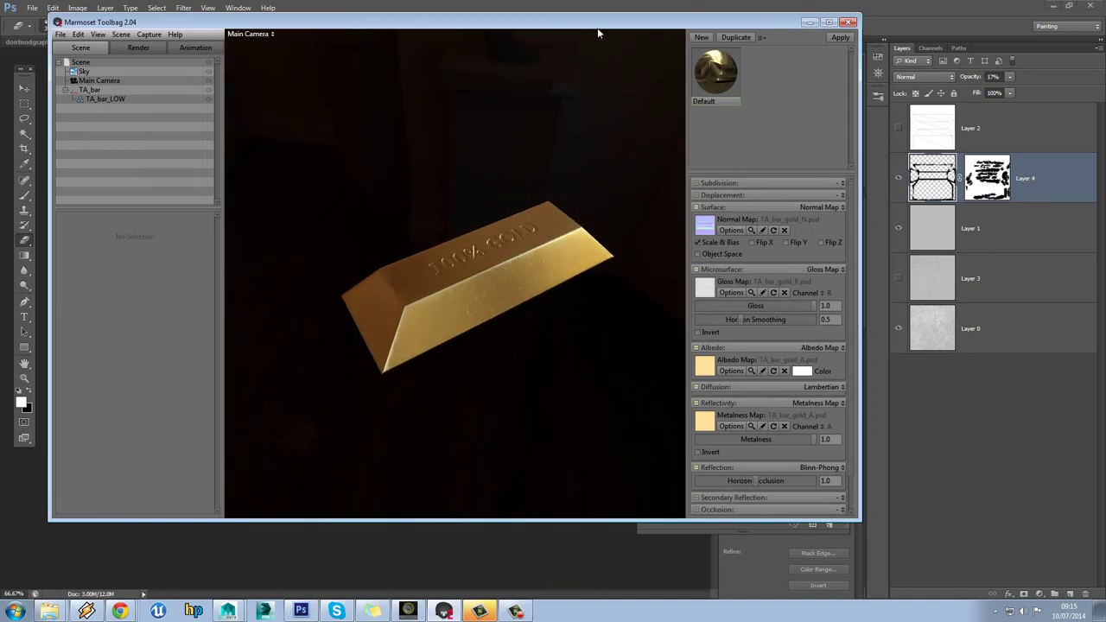
{"action": "left_click_drag", "start_coordinate": [513, 204], "coordinate": [562, 182]}
{"action": "left_click", "coordinate": [809, 22]}
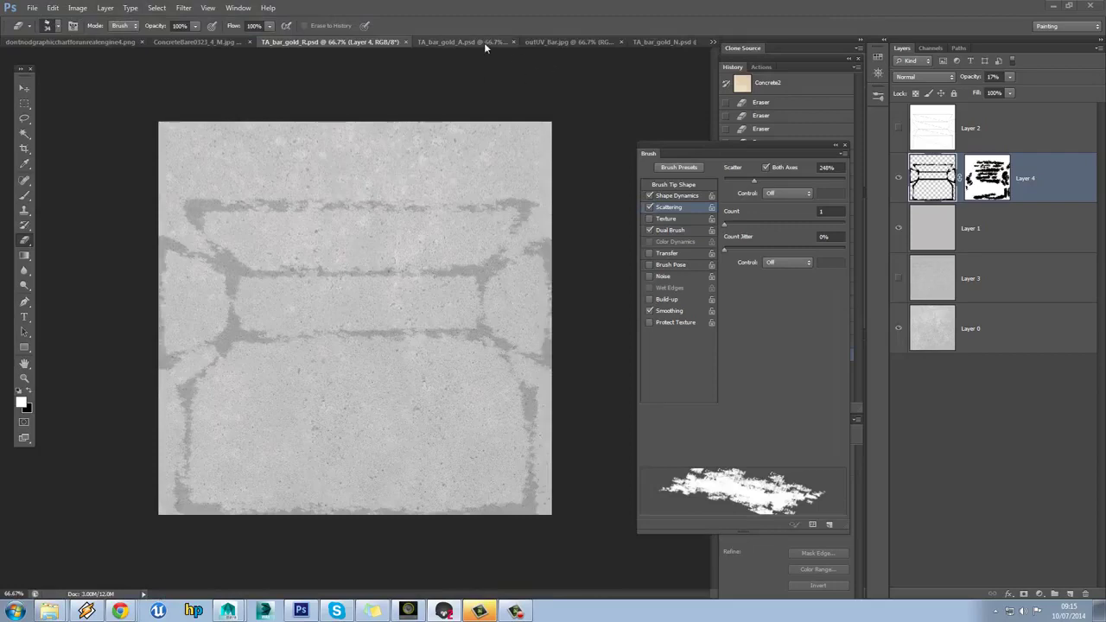
In TA_bar_gold_N.psd, hide the NORMAL and NORMAL copy layers and select the visible 100% GOLD layer
{"action": "left_click", "coordinate": [661, 43]}
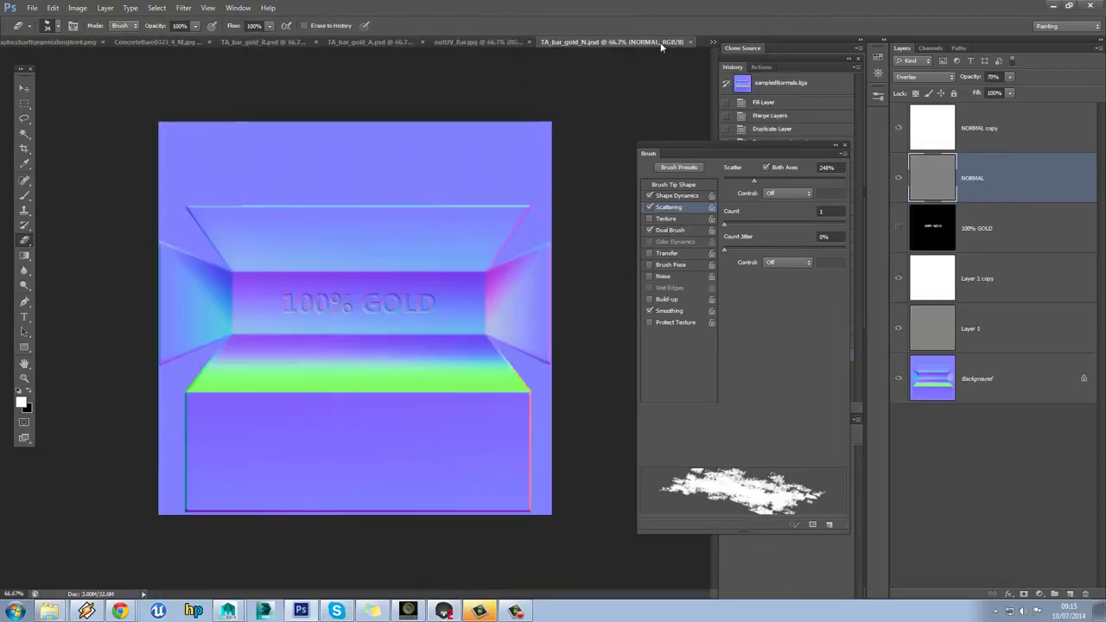
{"action": "left_click", "coordinate": [898, 171]}
{"action": "left_click", "coordinate": [896, 172]}
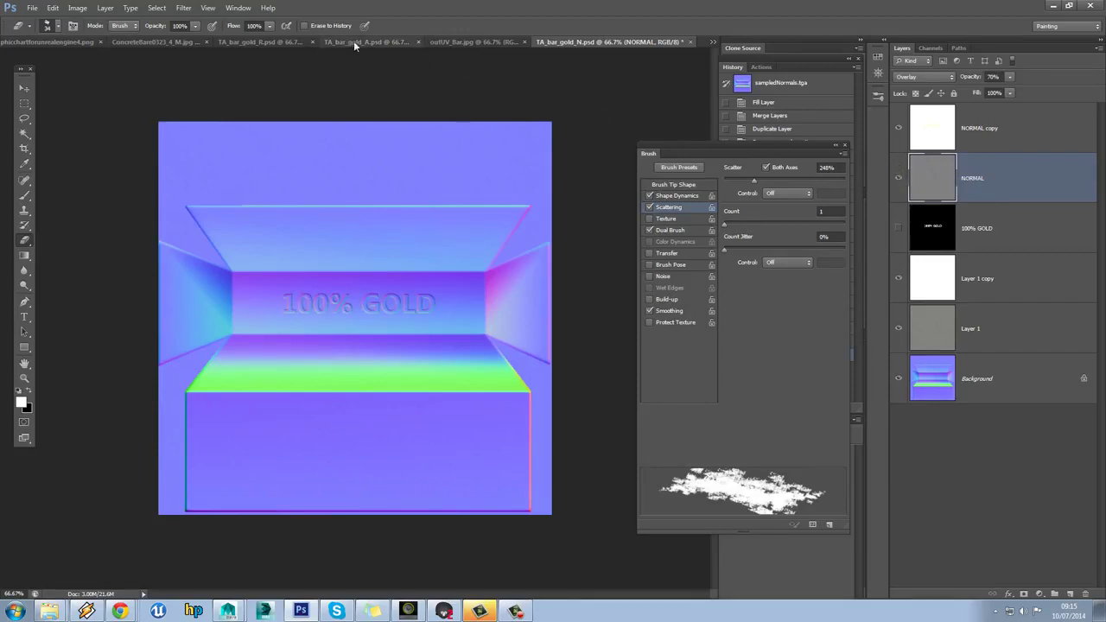
{"action": "left_click", "coordinate": [471, 42]}
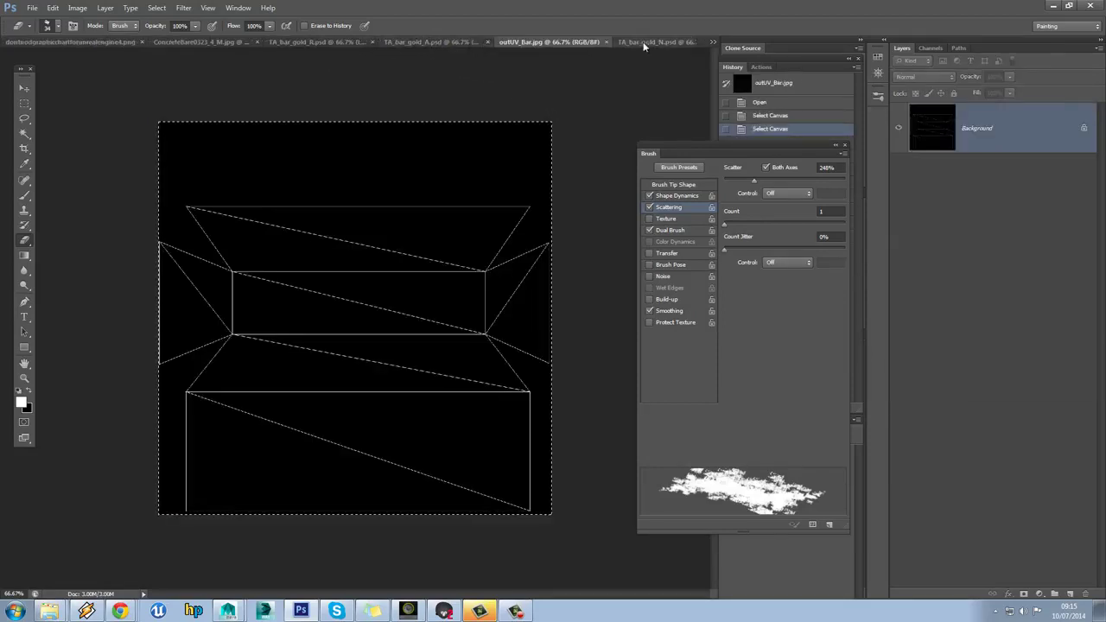
{"action": "left_click", "coordinate": [614, 42]}
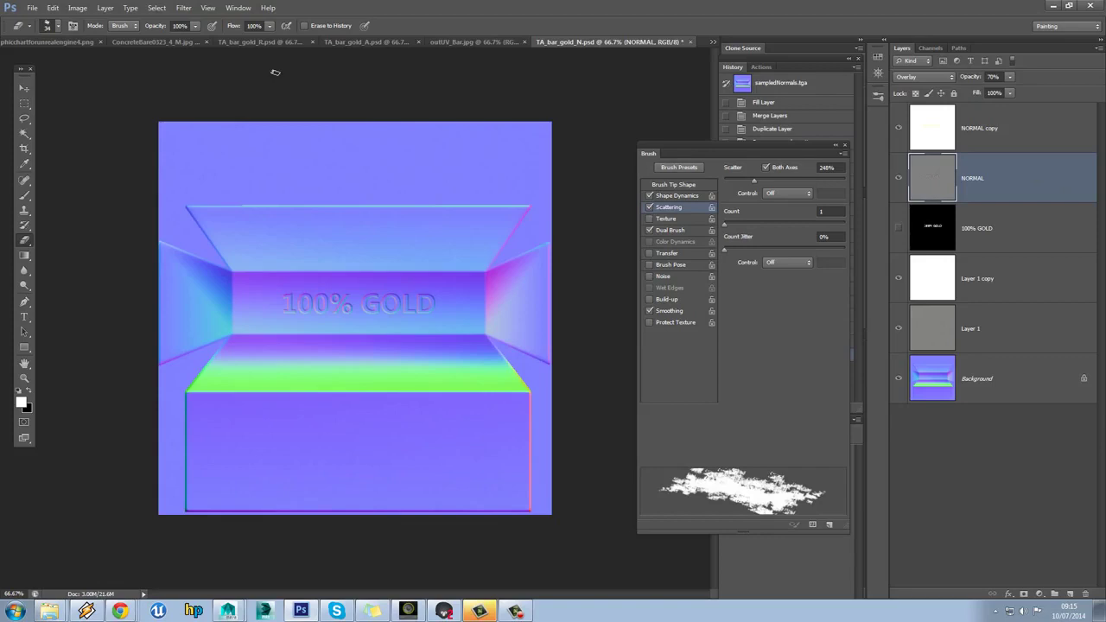
{"action": "left_click_drag", "start_coordinate": [901, 168], "coordinate": [899, 128]}
{"action": "left_click", "coordinate": [898, 228]}
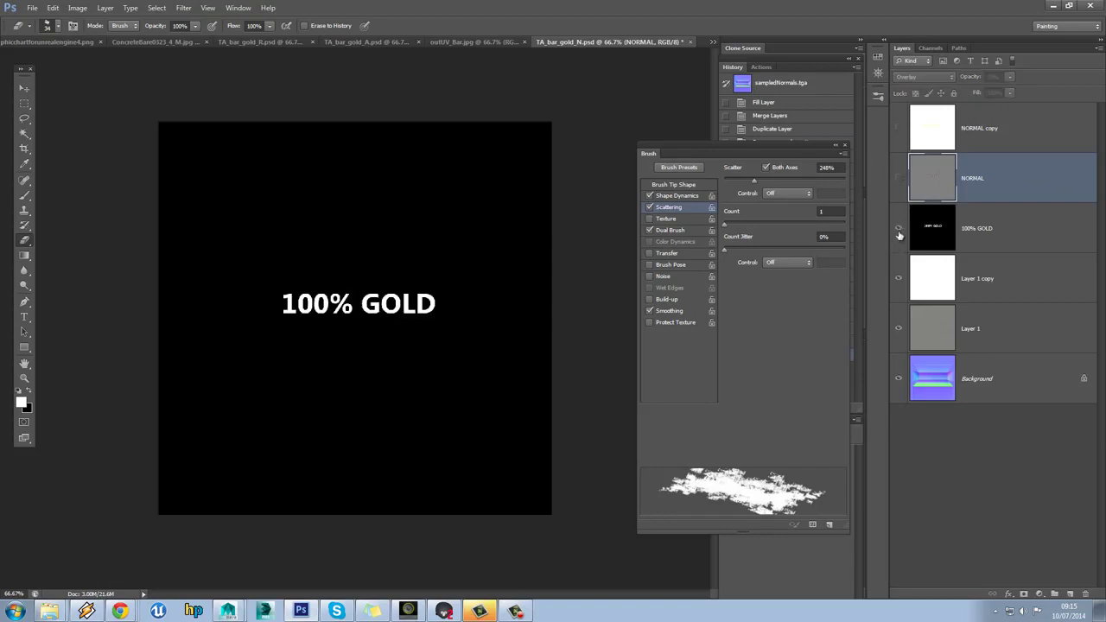
{"action": "left_click", "coordinate": [931, 233]}
Zoom in on the lettering and apply a Gaussian Blur of about 1 px radius
{"action": "left_click", "coordinate": [25, 379]}
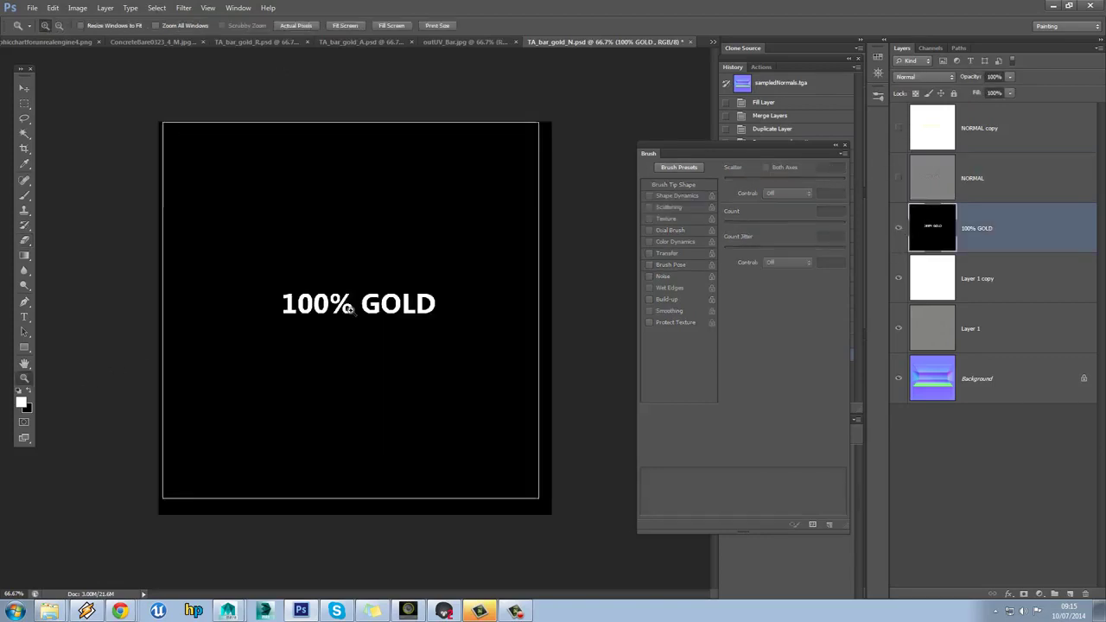
{"action": "left_click", "coordinate": [351, 311]}
{"action": "left_click", "coordinate": [183, 8]}
{"action": "mouse_move", "coordinate": [235, 125]}
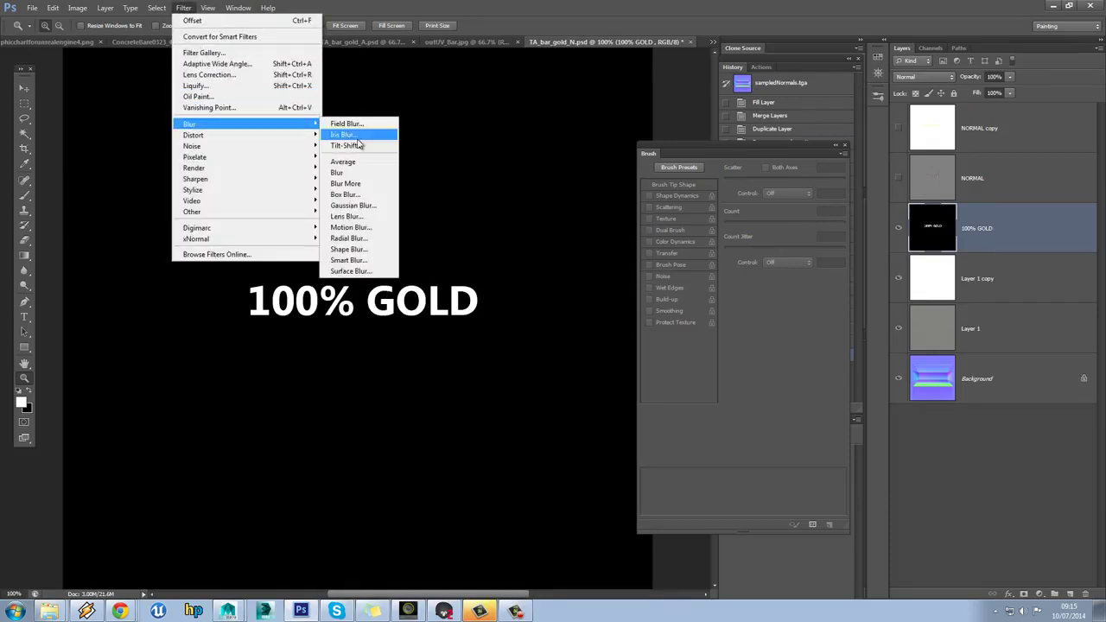
{"action": "left_click", "coordinate": [378, 212]}
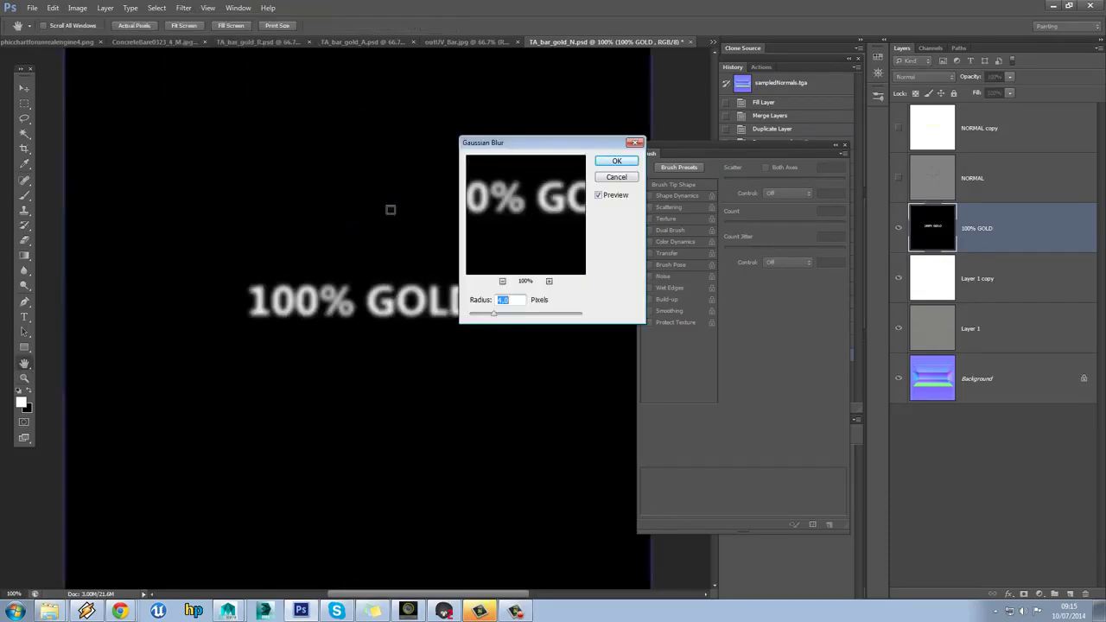
{"action": "left_click_drag", "start_coordinate": [493, 315], "coordinate": [481, 320]}
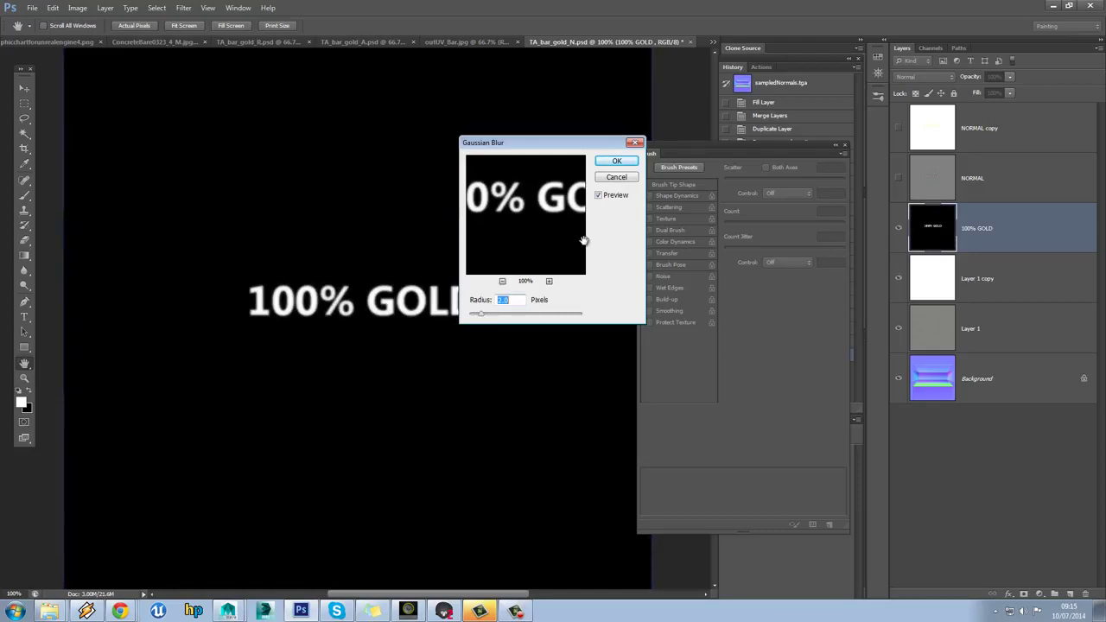
{"action": "left_click", "coordinate": [618, 161]}
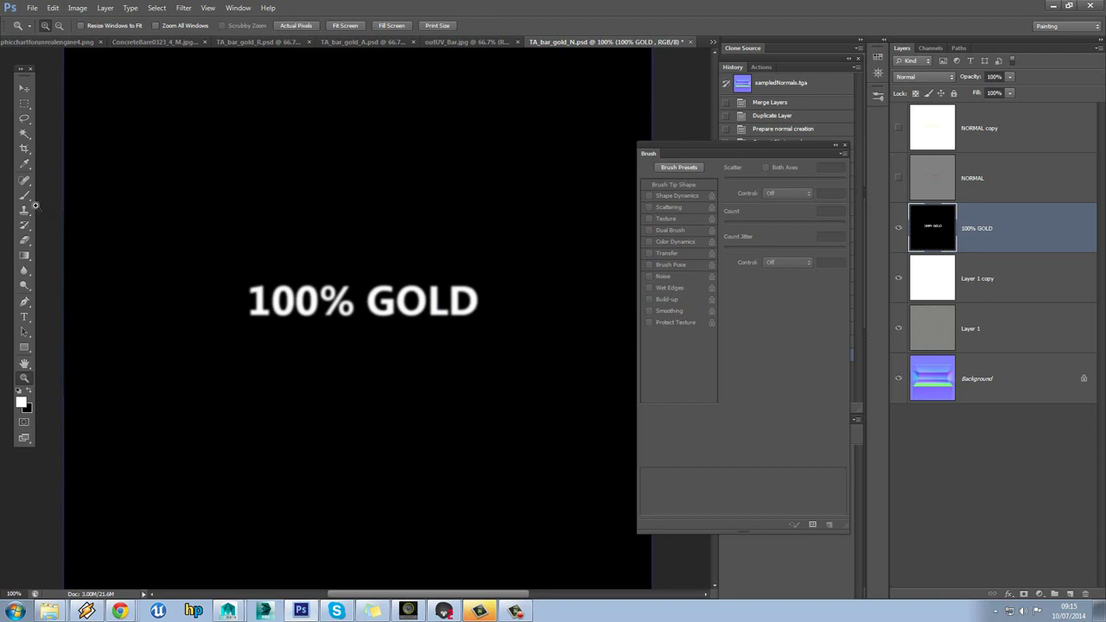
{"action": "left_click", "coordinate": [25, 240]}
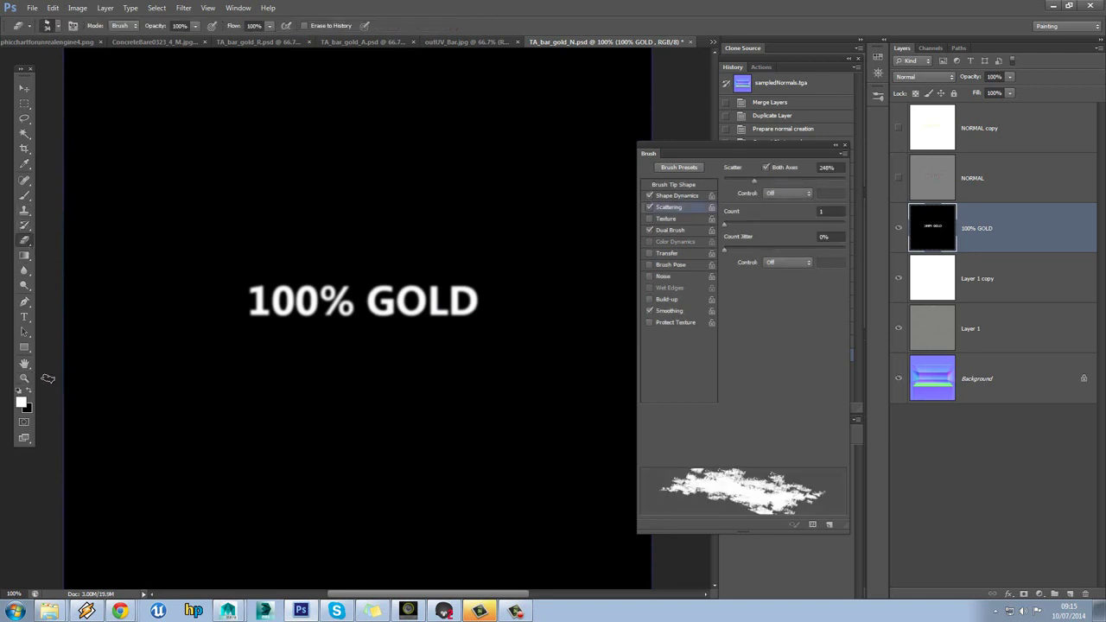
Add a mask to 100% GOLD and paint small black dents into the G and other letters
{"action": "right_click", "coordinate": [346, 227]}
{"action": "left_click_drag", "start_coordinate": [375, 256], "coordinate": [357, 256]}
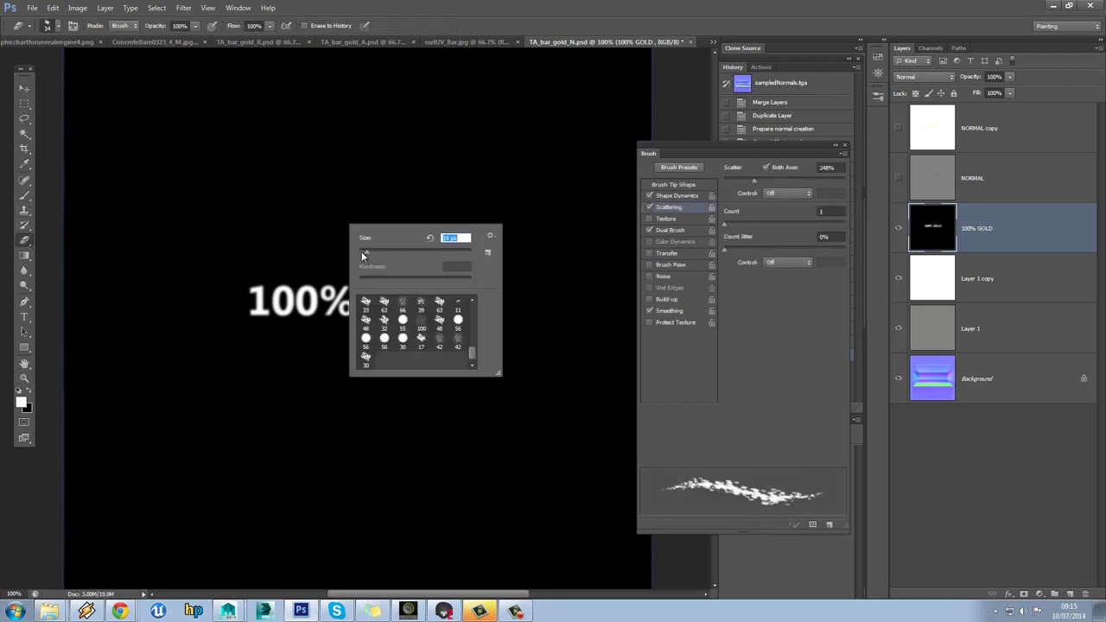
{"action": "left_click", "coordinate": [1024, 595]}
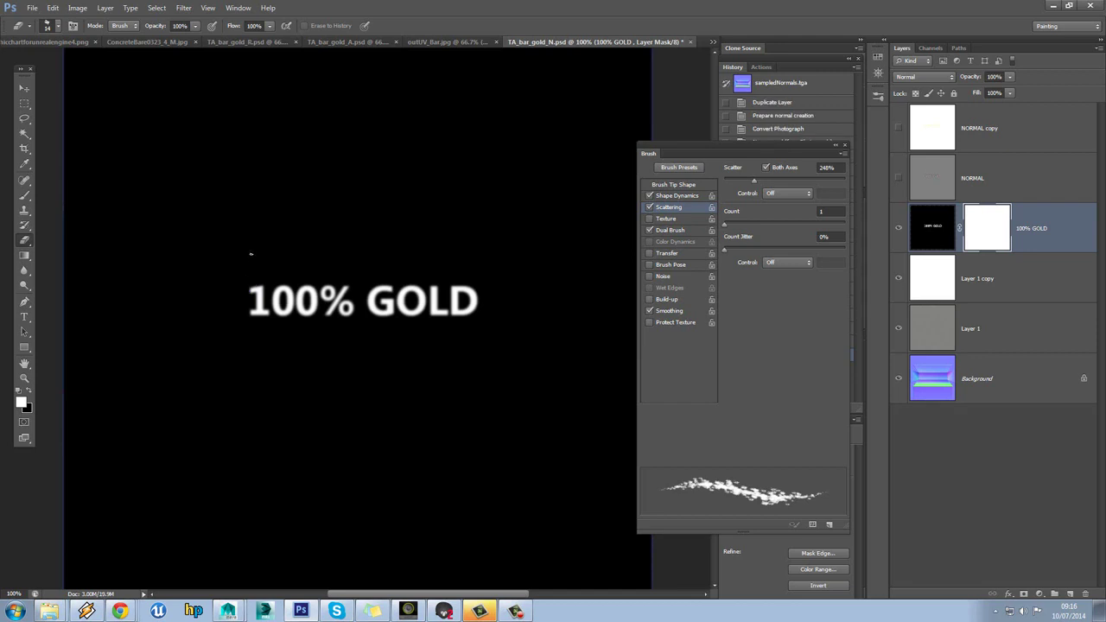
{"action": "key", "text": "ctrl+2"}
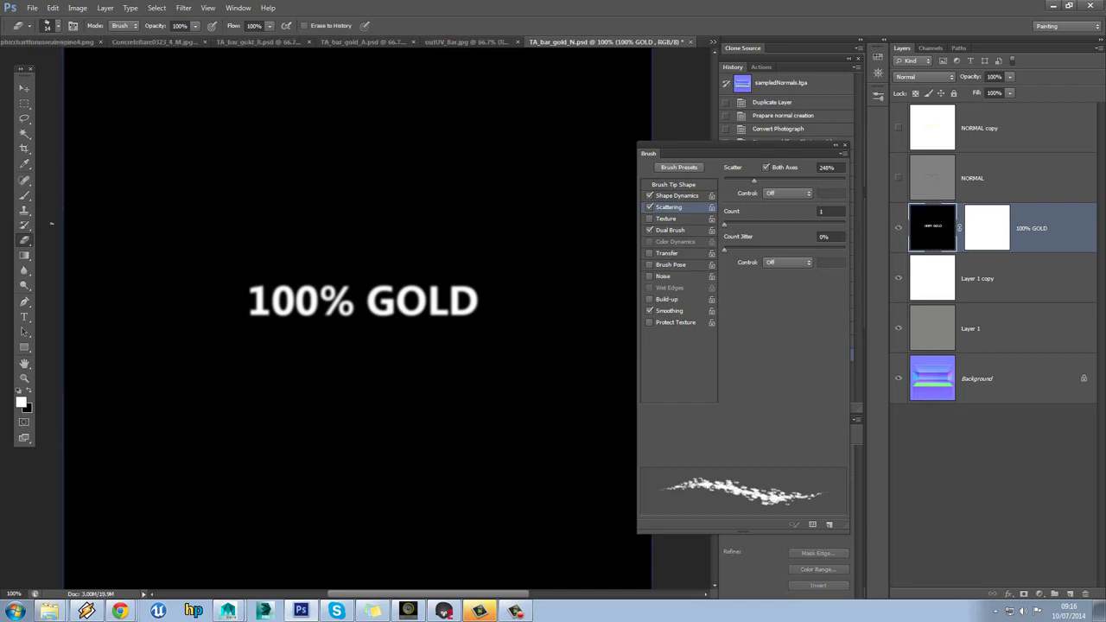
{"action": "left_click", "coordinate": [24, 195]}
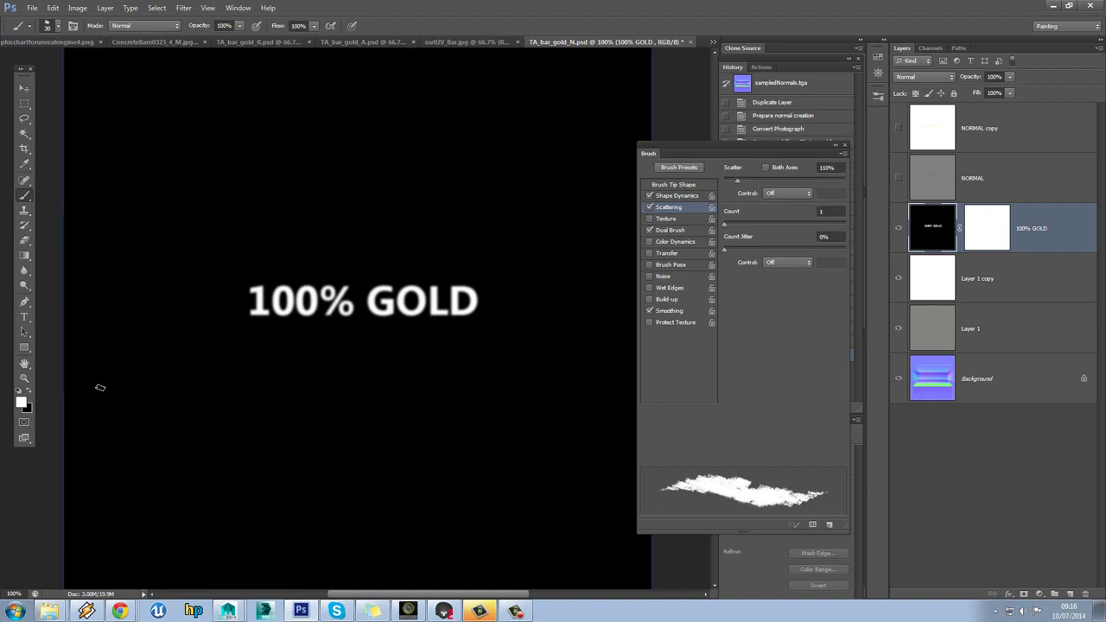
{"action": "left_click", "coordinate": [28, 390]}
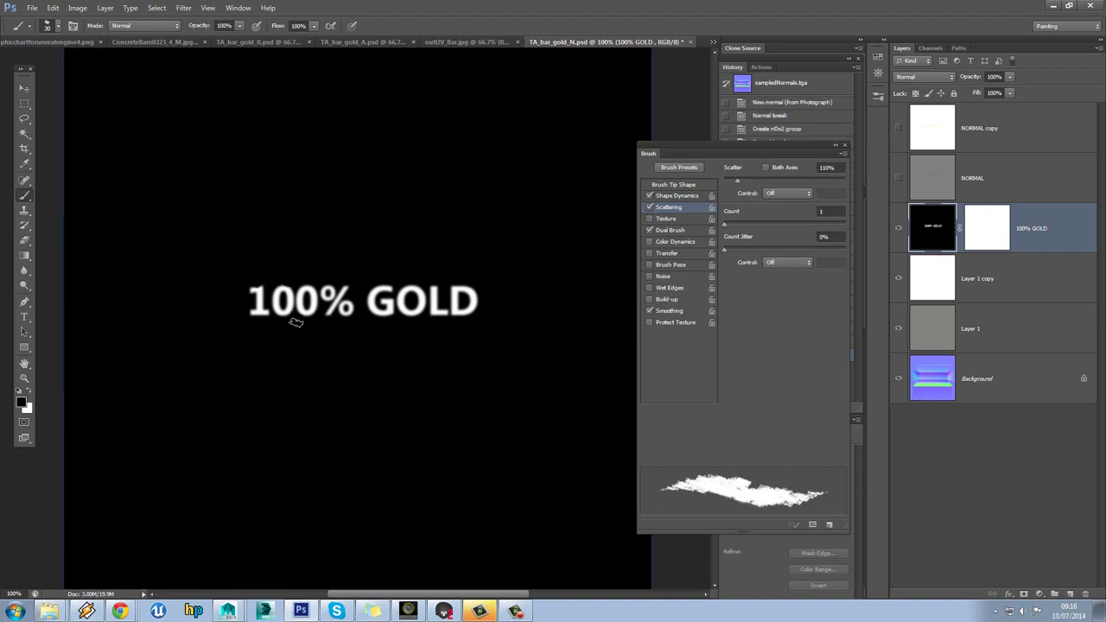
{"action": "left_click", "coordinate": [374, 307]}
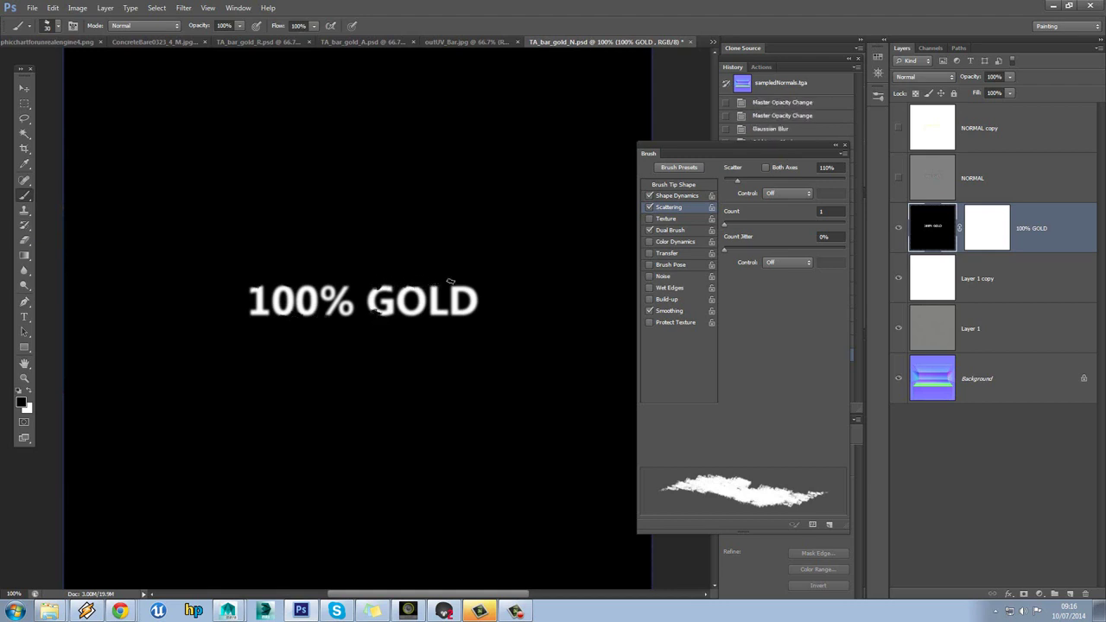
{"action": "left_click", "coordinate": [470, 294]}
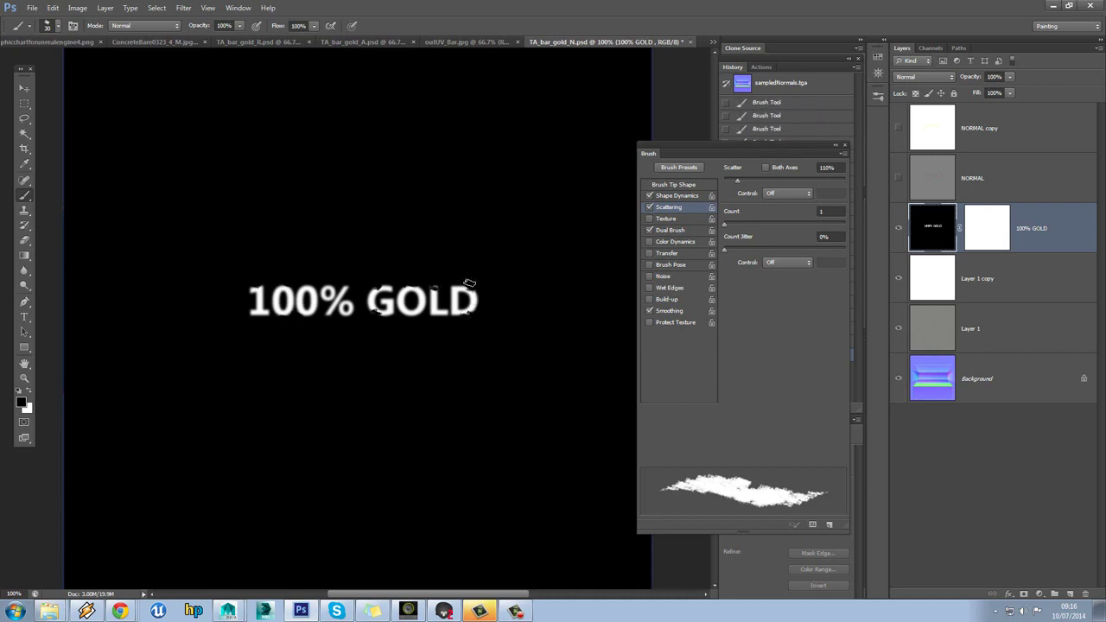
Reapply the Gaussian Blur to soften the dents and resize the brush
{"action": "left_click", "coordinate": [182, 8]}
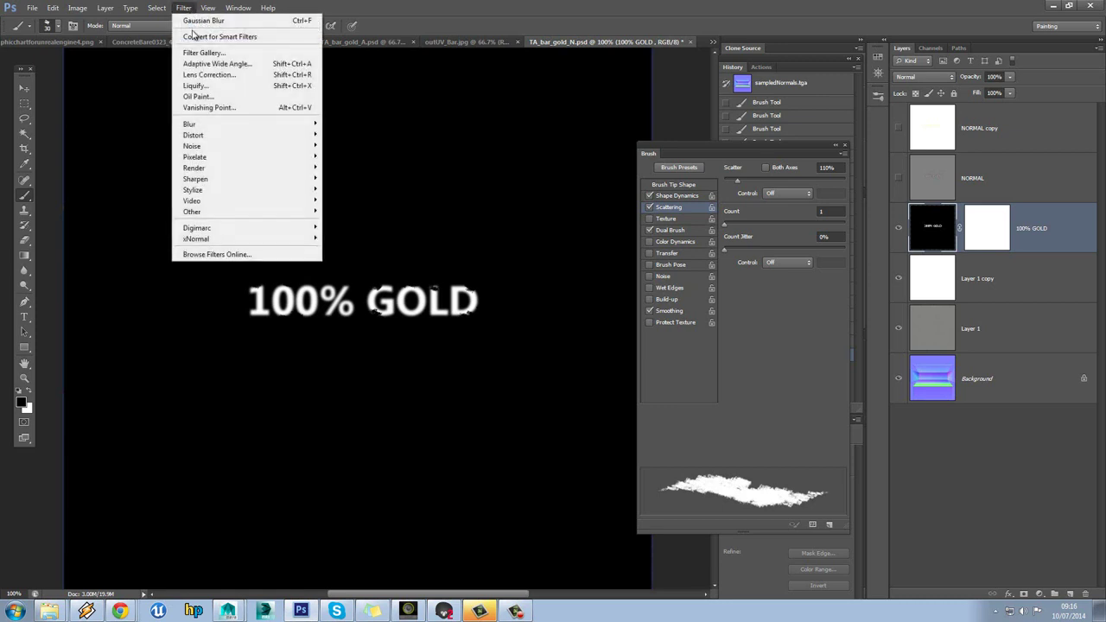
{"action": "left_click", "coordinate": [200, 20]}
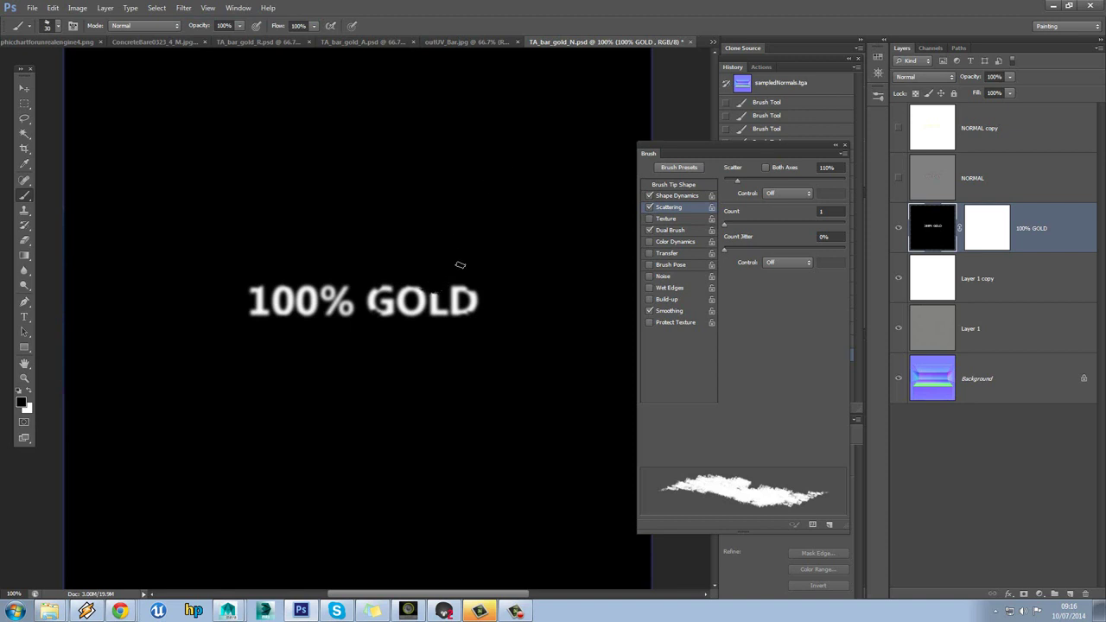
{"action": "right_click", "coordinate": [437, 242]}
{"action": "left_click_drag", "start_coordinate": [462, 270], "coordinate": [472, 273]}
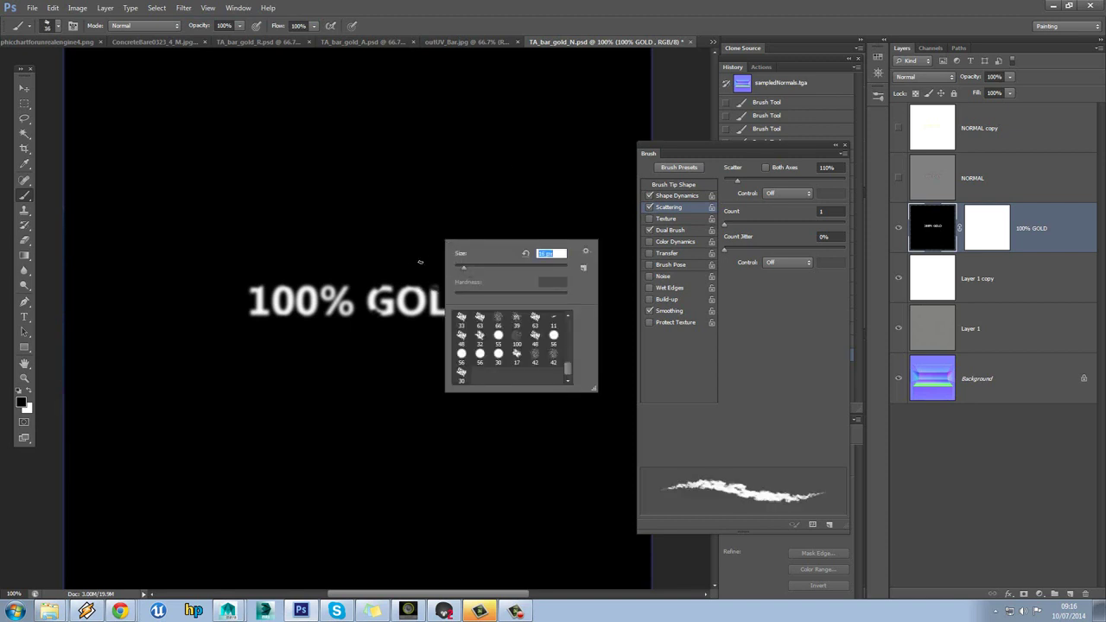
{"action": "key", "text": "Return"}
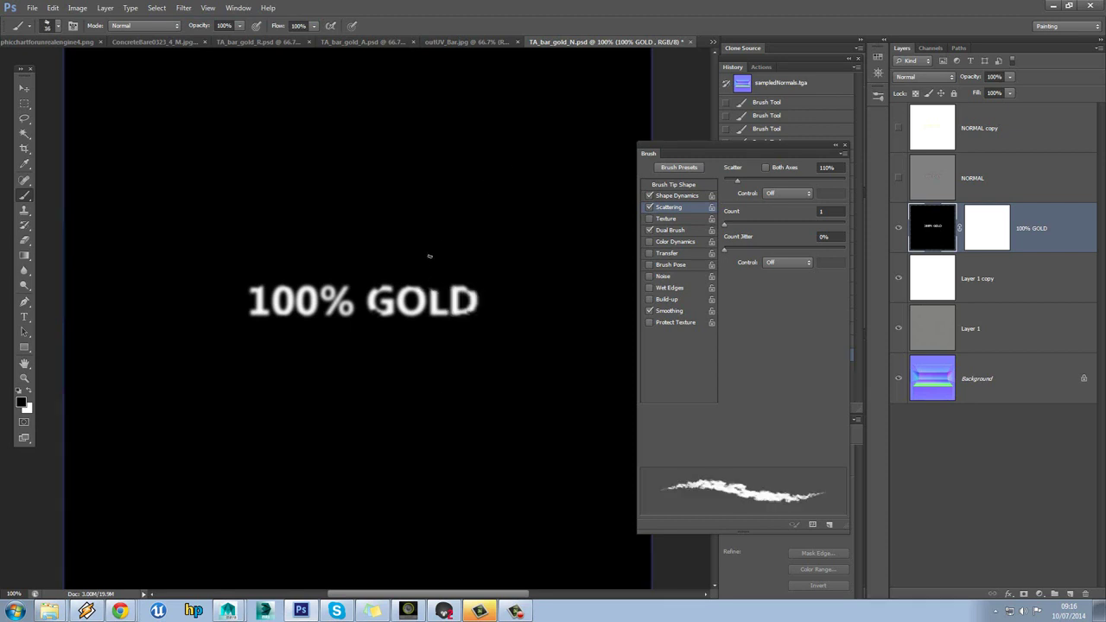
{"action": "left_click", "coordinate": [14, 611]}
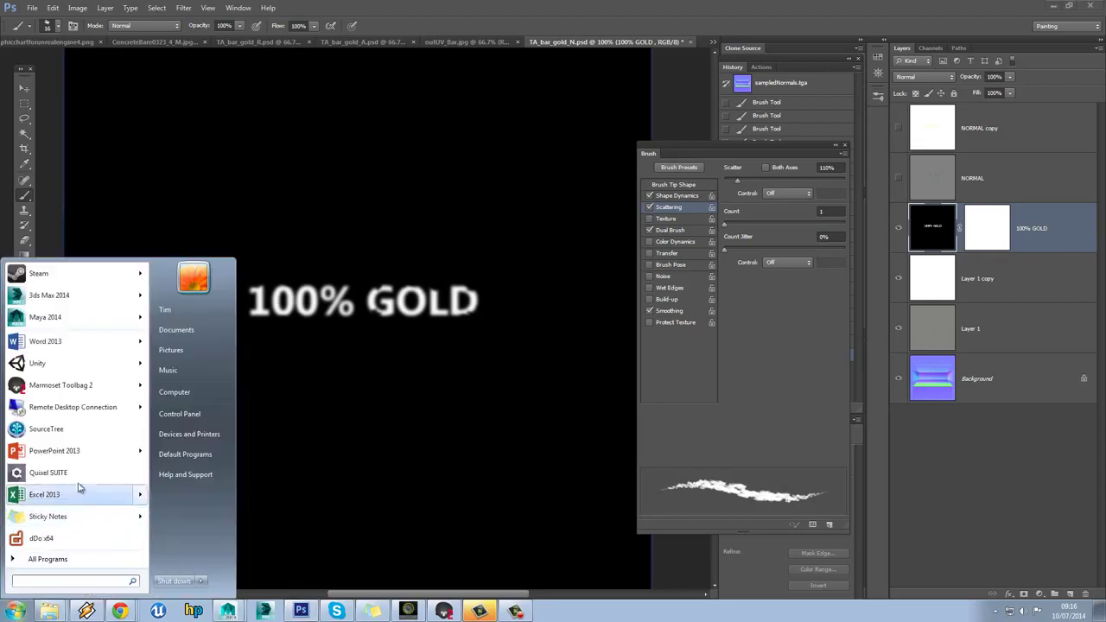
Convert the 100% GOLD lettering layer into an nDo normal map
{"action": "left_click", "coordinate": [82, 475]}
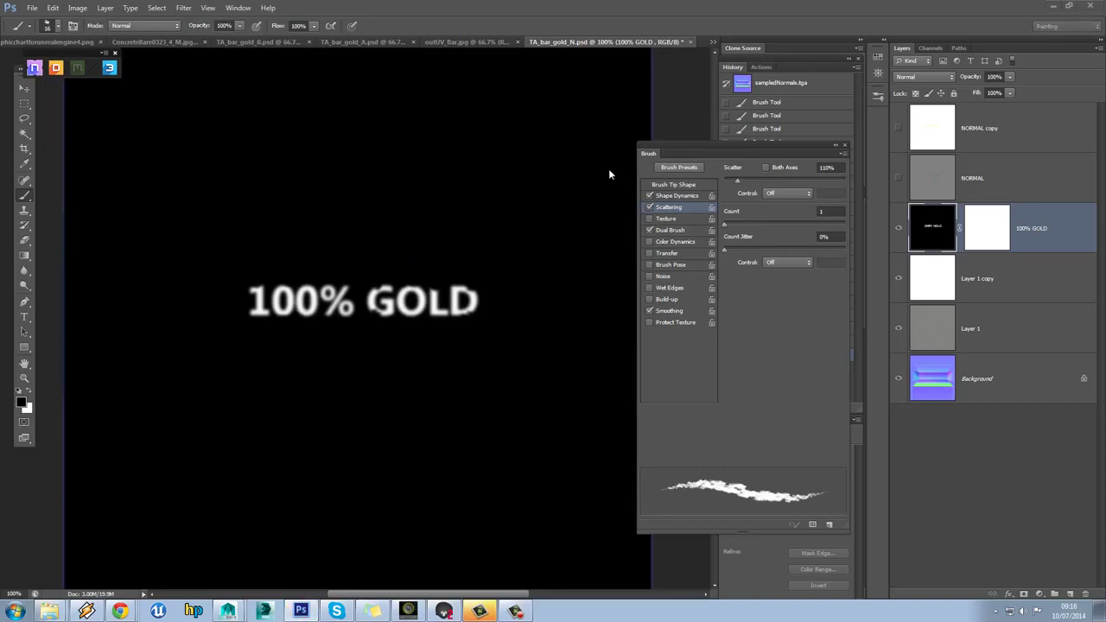
{"action": "left_click", "coordinate": [367, 374]}
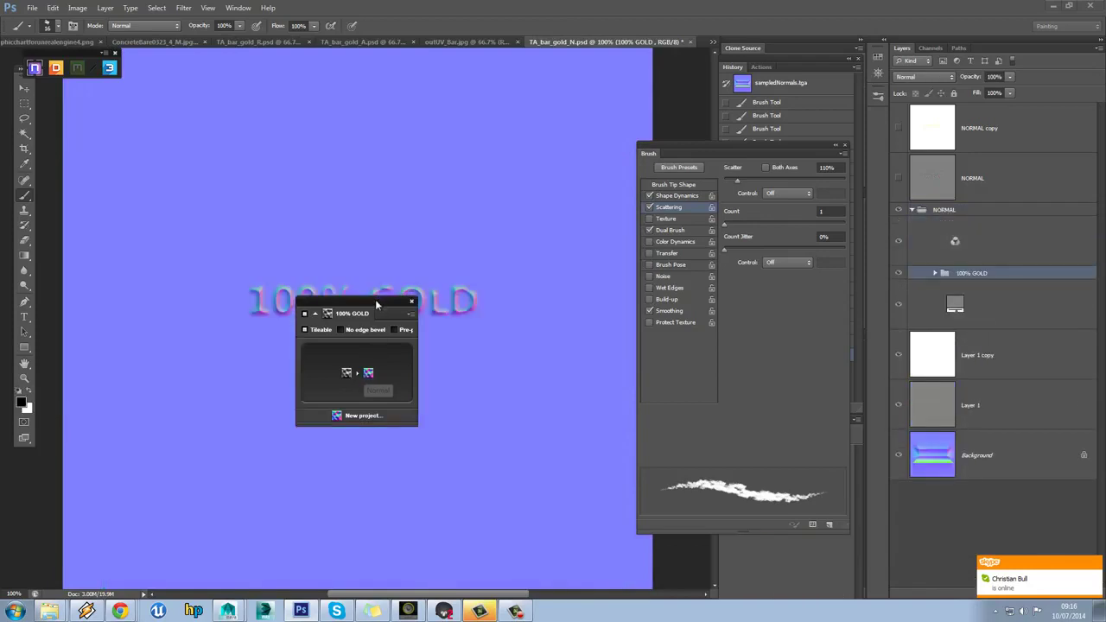
{"action": "left_click_drag", "start_coordinate": [373, 315], "coordinate": [681, 324]}
Set the normal map's slant to Down, bevel to Inner and curve profile to Linear
{"action": "left_click", "coordinate": [662, 348]}
{"action": "left_click", "coordinate": [673, 388]}
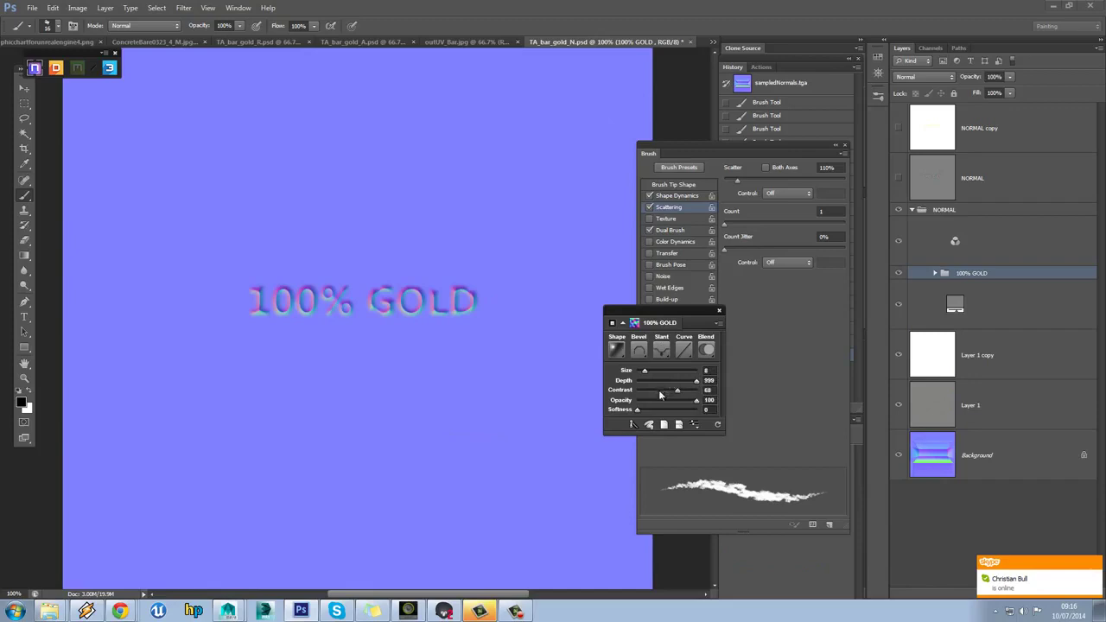
{"action": "left_click", "coordinate": [639, 350]}
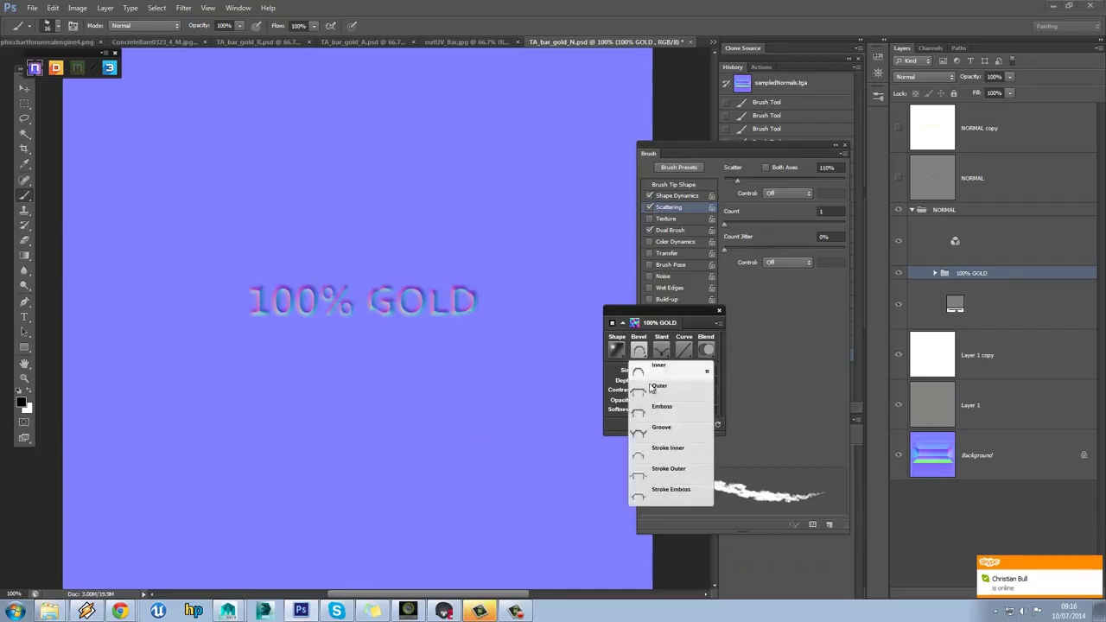
{"action": "left_click", "coordinate": [661, 419]}
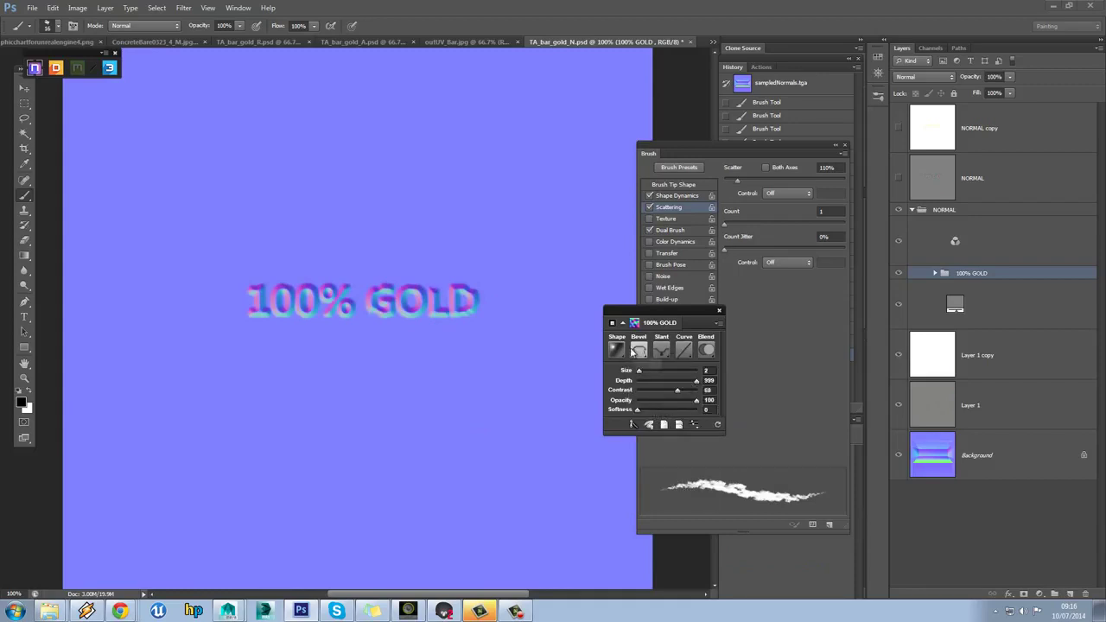
{"action": "left_click", "coordinate": [619, 351]}
{"action": "left_click", "coordinate": [639, 350]}
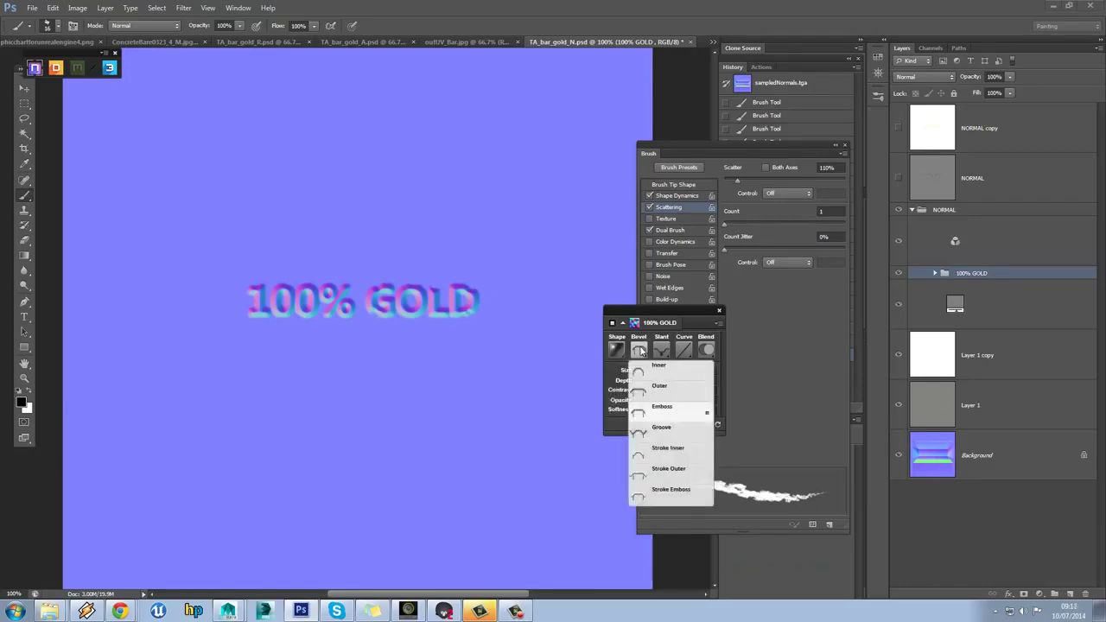
{"action": "left_click", "coordinate": [662, 369]}
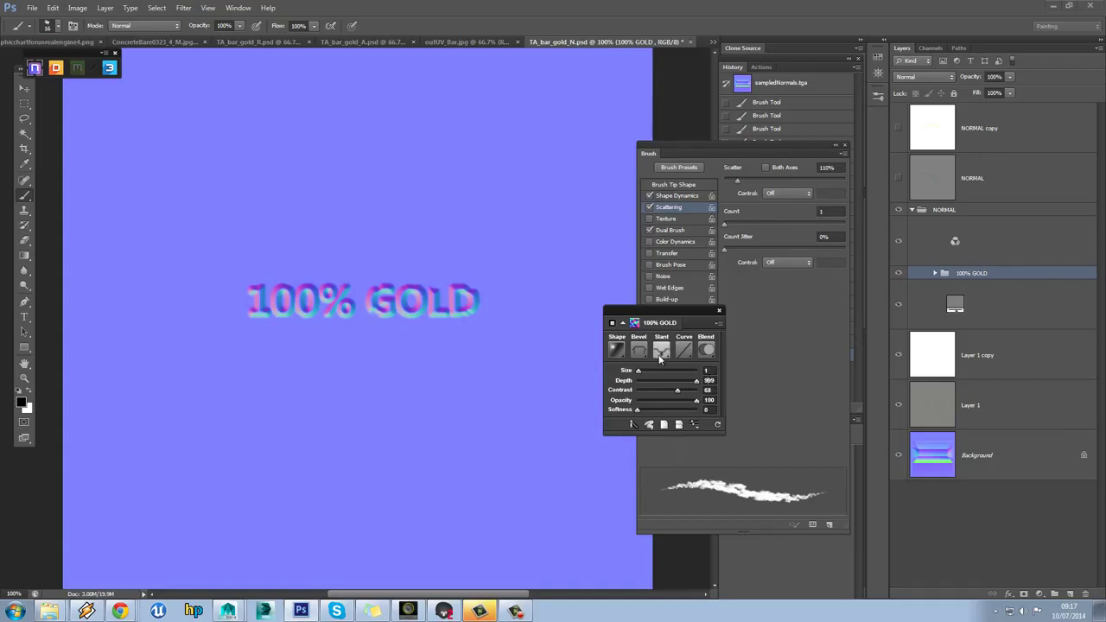
{"action": "left_click", "coordinate": [683, 350]}
{"action": "left_click", "coordinate": [701, 406]}
{"action": "left_click", "coordinate": [682, 350]}
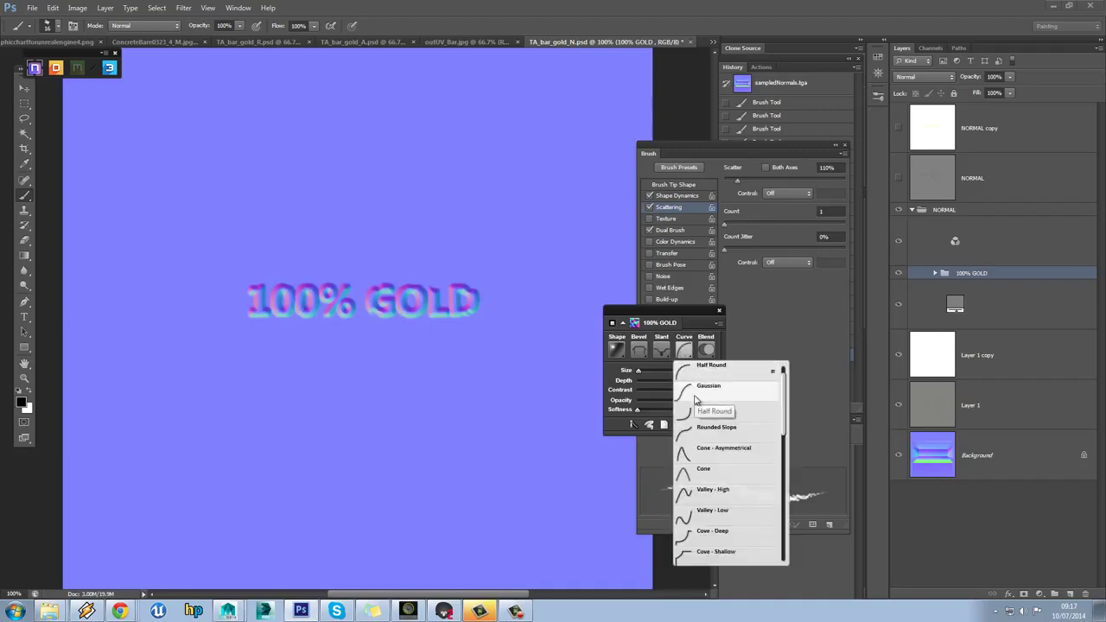
{"action": "left_click", "coordinate": [701, 345]}
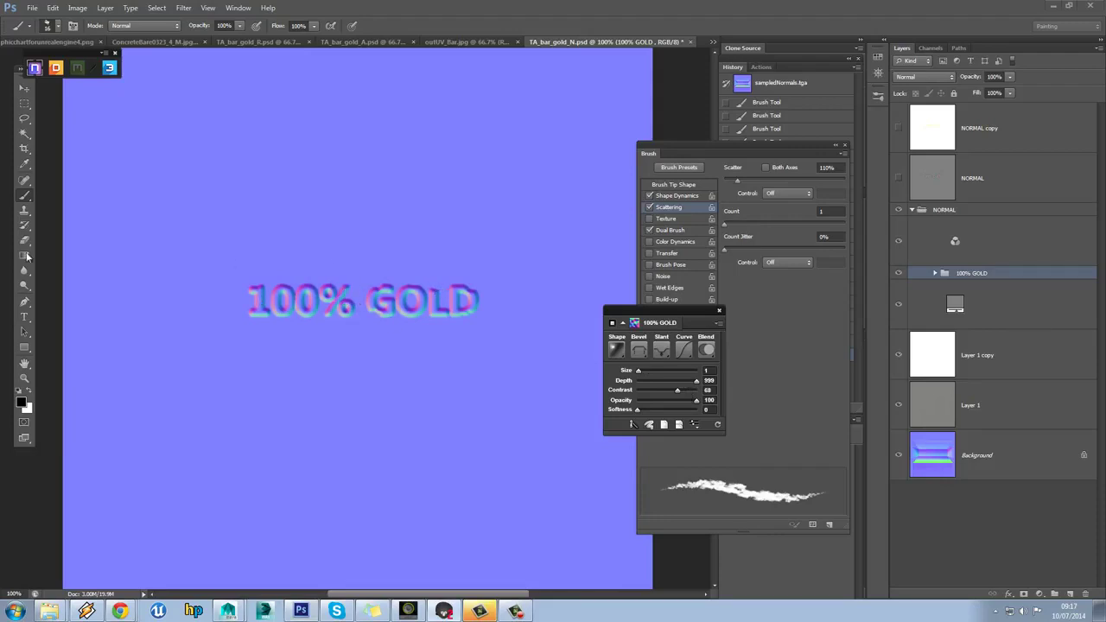
In Marmoset, orbit the camera to view the gold bar's pressed-in lettering from another angle
{"action": "key", "text": "alt+Tab"}
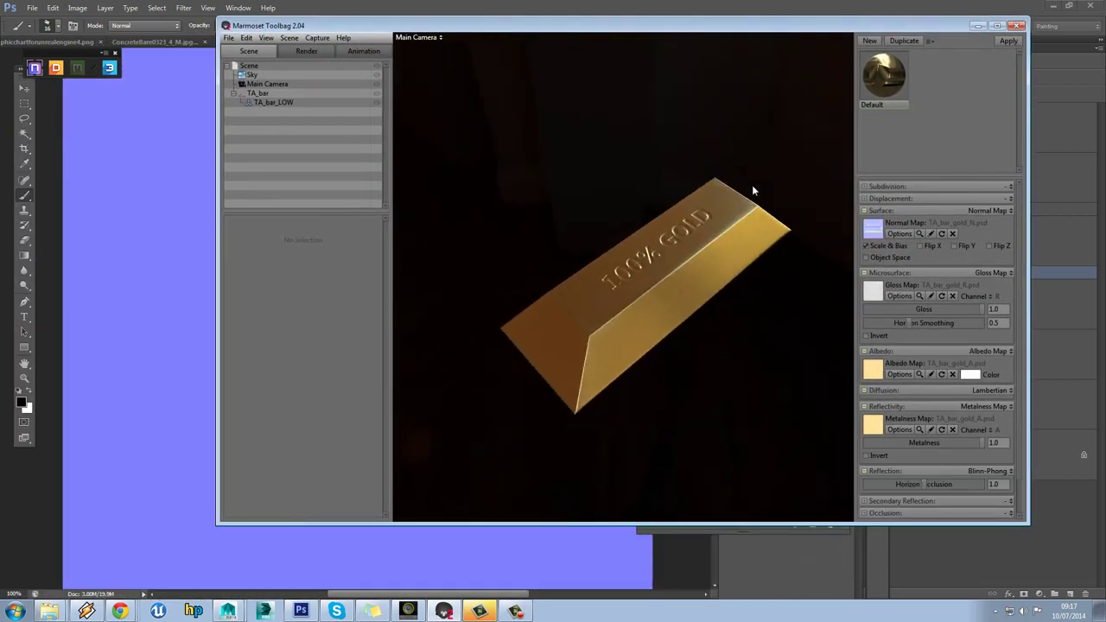
{"action": "left_click_drag", "start_coordinate": [751, 190], "coordinate": [672, 203]}
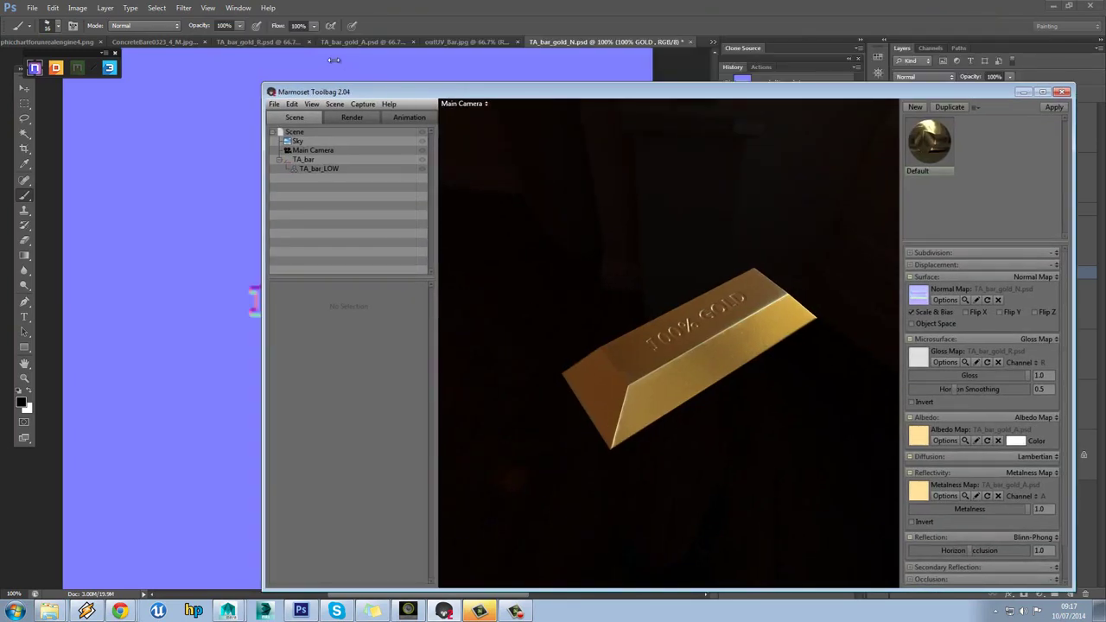
Add a Brightness/Contrast adjustment above Layer 4 in TA_bar_gold_R.psd and lower its values
{"action": "left_click", "coordinate": [252, 40]}
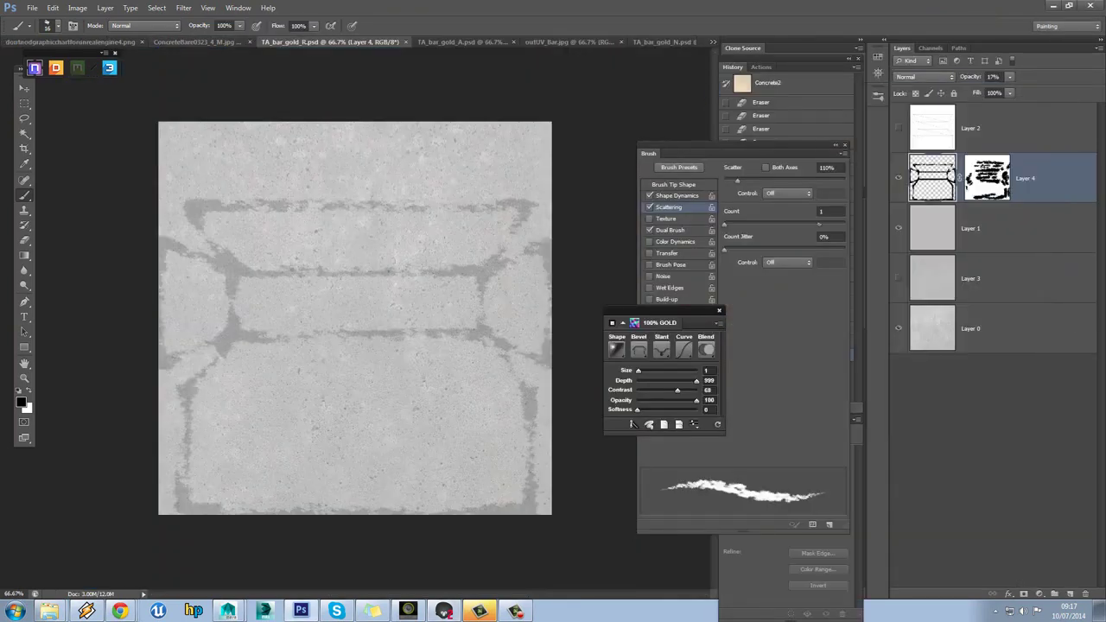
{"action": "left_click", "coordinate": [1040, 597]}
{"action": "left_click", "coordinate": [1046, 390]}
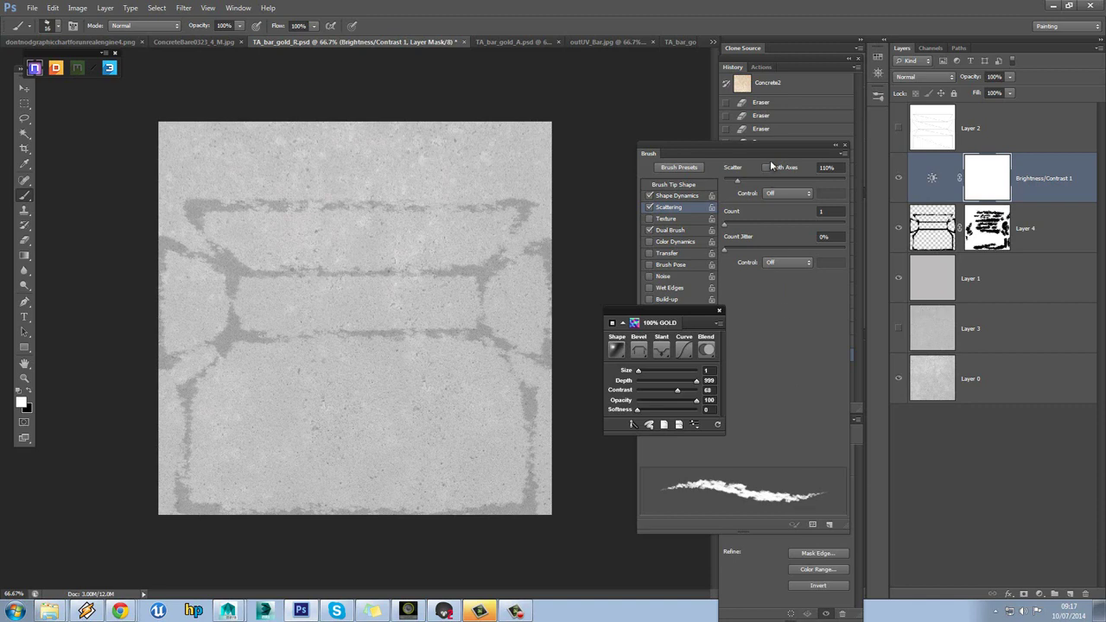
{"action": "left_click", "coordinate": [843, 147]}
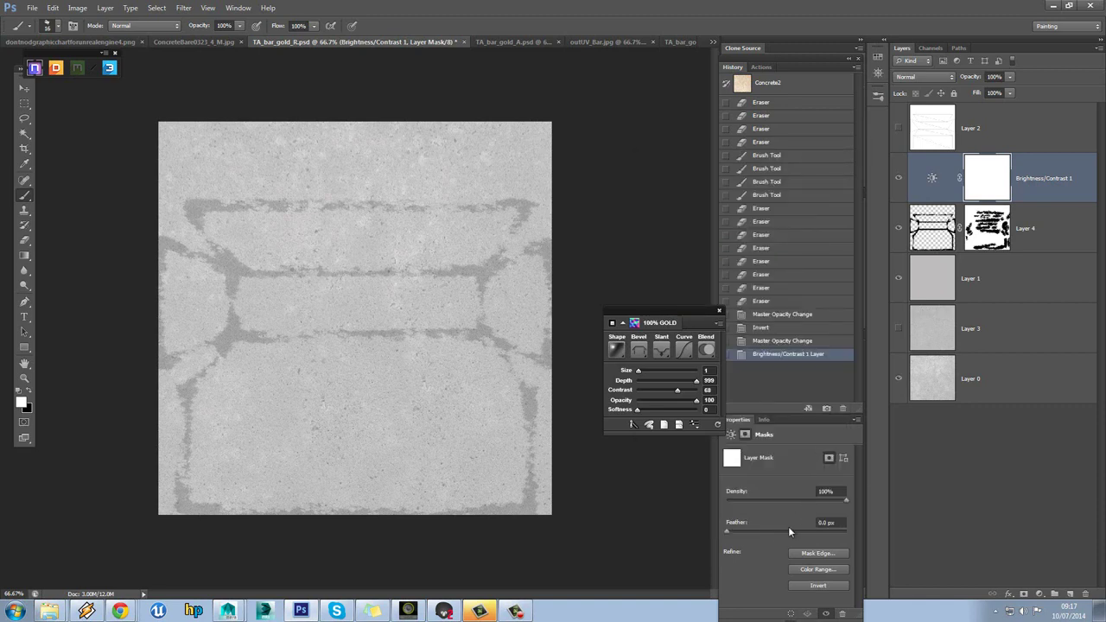
{"action": "left_click", "coordinate": [947, 188]}
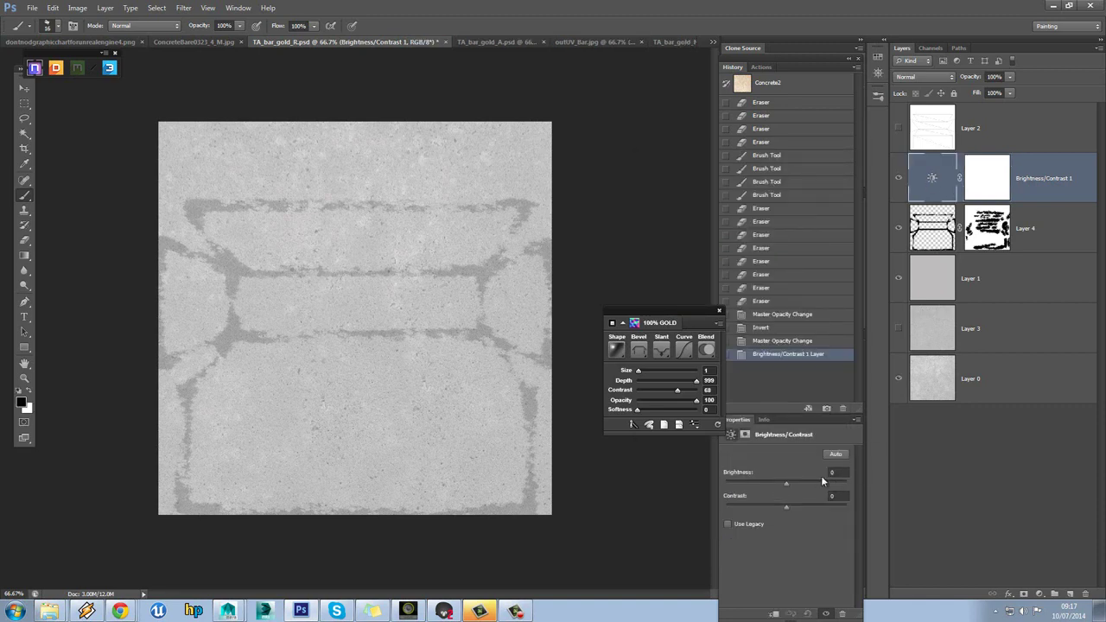
{"action": "left_click_drag", "start_coordinate": [786, 484], "coordinate": [712, 508]}
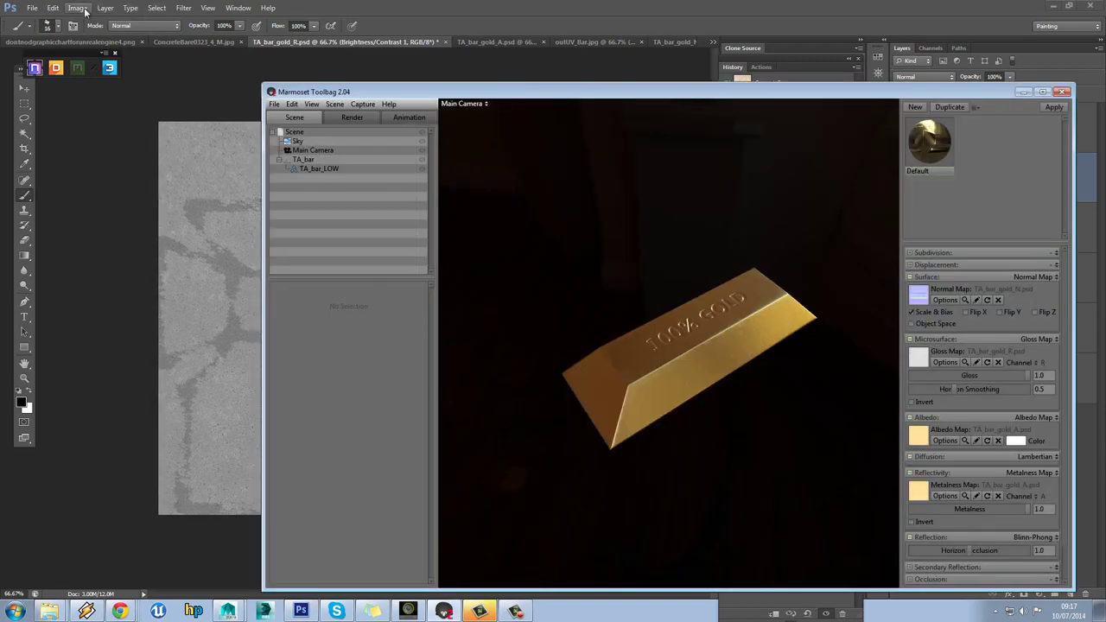
Save the roughness map and orbit the gold bar in Marmoset to check it
{"action": "left_click", "coordinate": [32, 8]}
{"action": "left_click", "coordinate": [89, 141]}
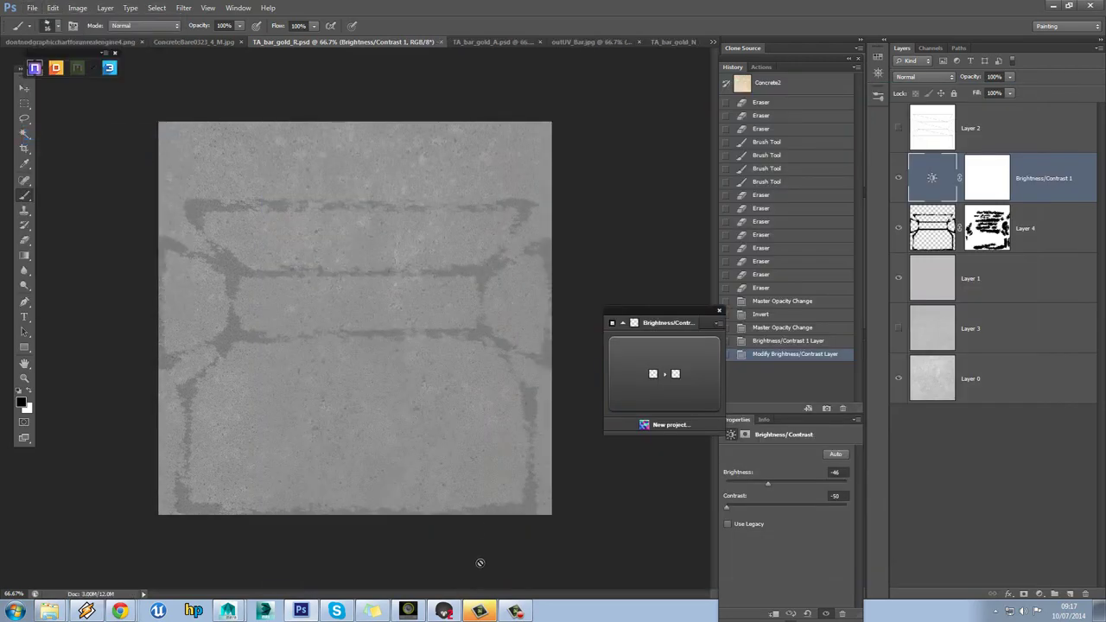
{"action": "left_click", "coordinate": [444, 611]}
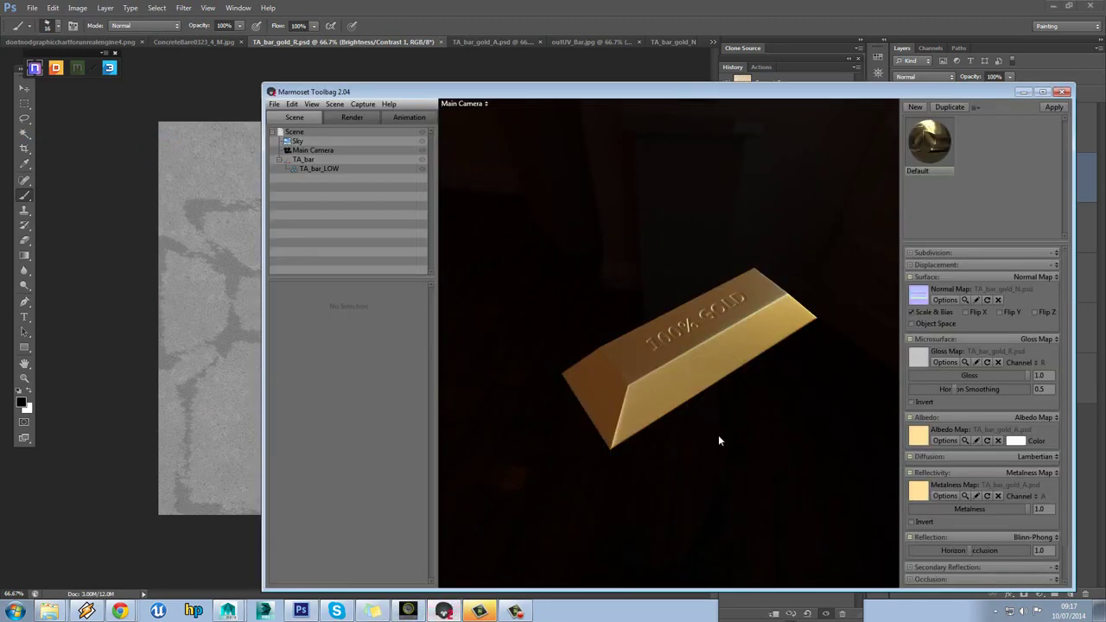
{"action": "left_click_drag", "start_coordinate": [722, 432], "coordinate": [783, 390]}
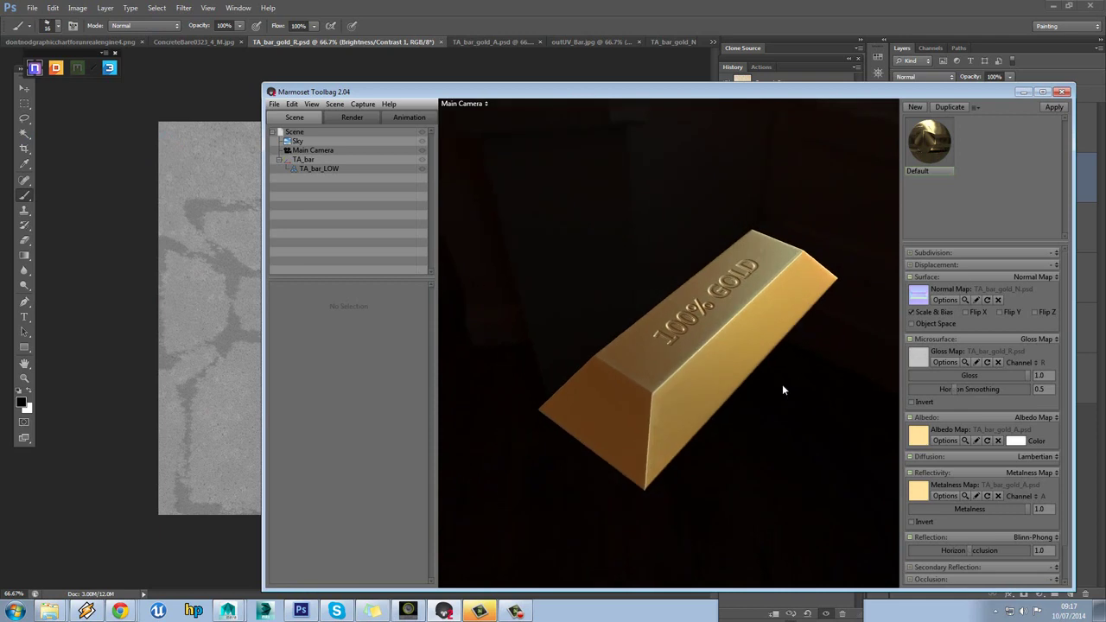
Drop the Brightness/Contrast 1 opacity to 54%, save, and re-inspect the bar in Marmoset
{"action": "left_click", "coordinate": [1084, 422]}
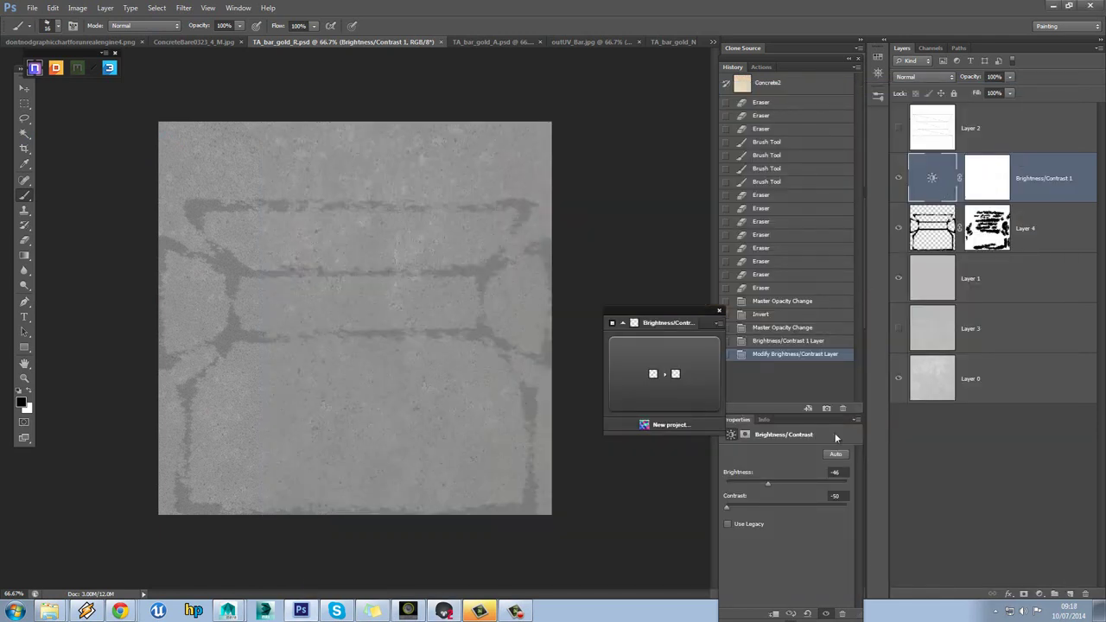
{"action": "left_click", "coordinate": [1009, 77]}
{"action": "left_click_drag", "start_coordinate": [1009, 90], "coordinate": [983, 87]}
{"action": "left_click", "coordinate": [32, 8]}
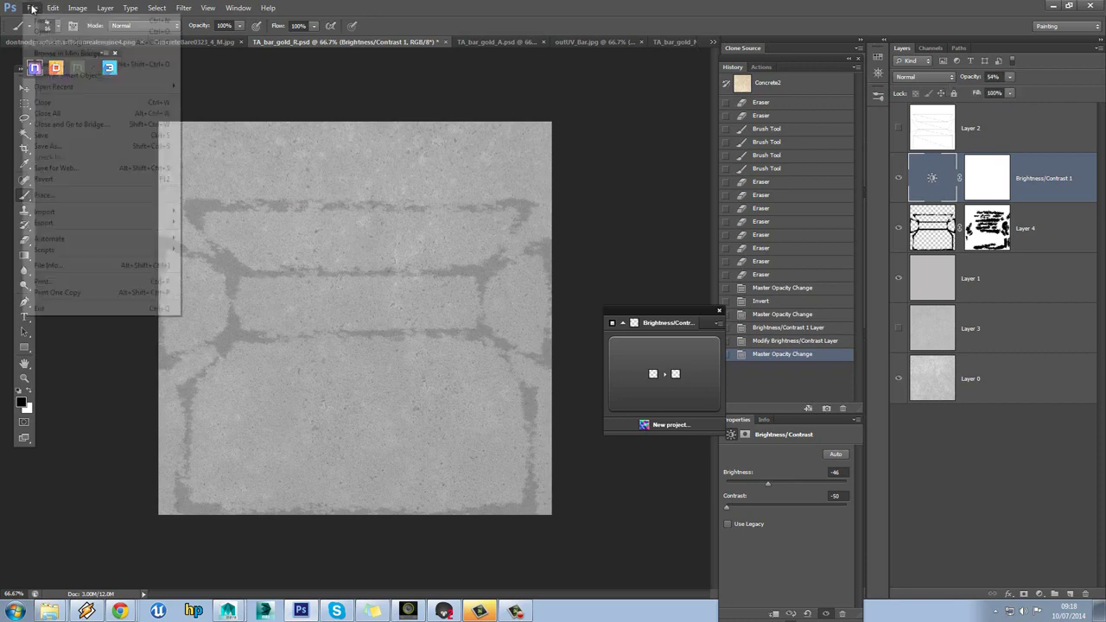
{"action": "left_click", "coordinate": [78, 135]}
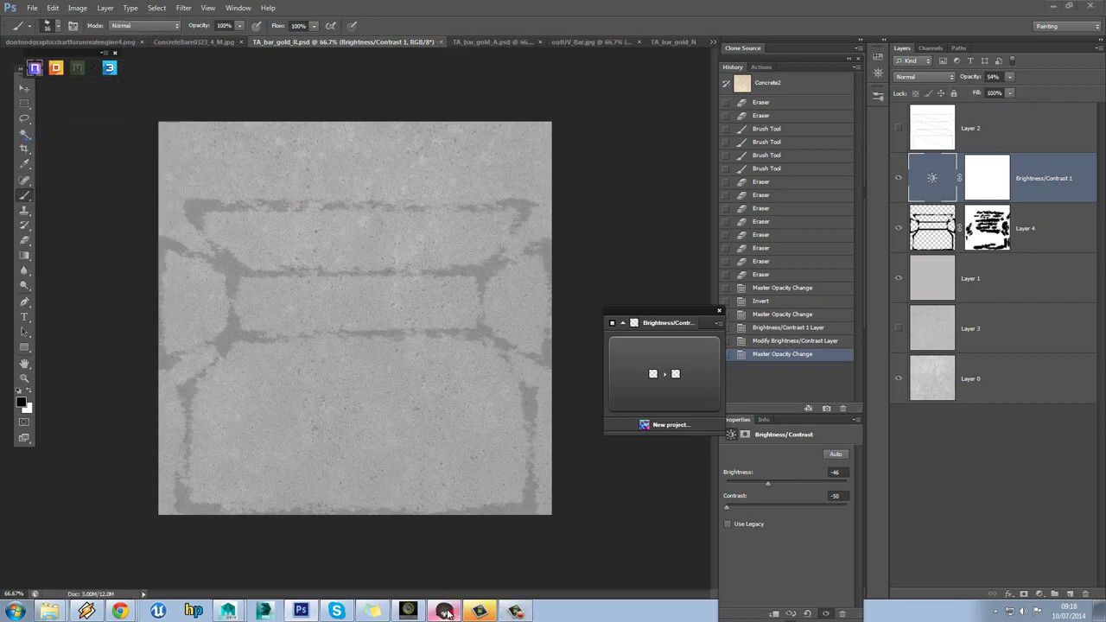
{"action": "left_click", "coordinate": [518, 612]}
{"action": "left_click_drag", "start_coordinate": [610, 418], "coordinate": [754, 387]}
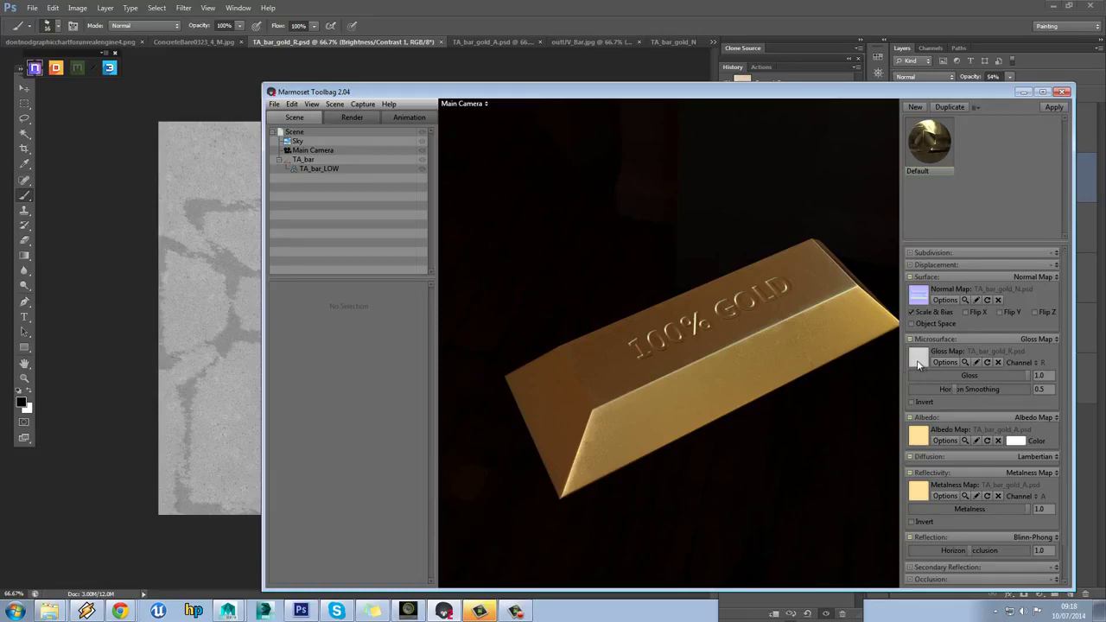
In TA_bar_gold_R.psd, select Layer 3 and hide Layer 4's outline pattern
{"action": "left_click", "coordinate": [484, 42]}
{"action": "left_click", "coordinate": [313, 42]}
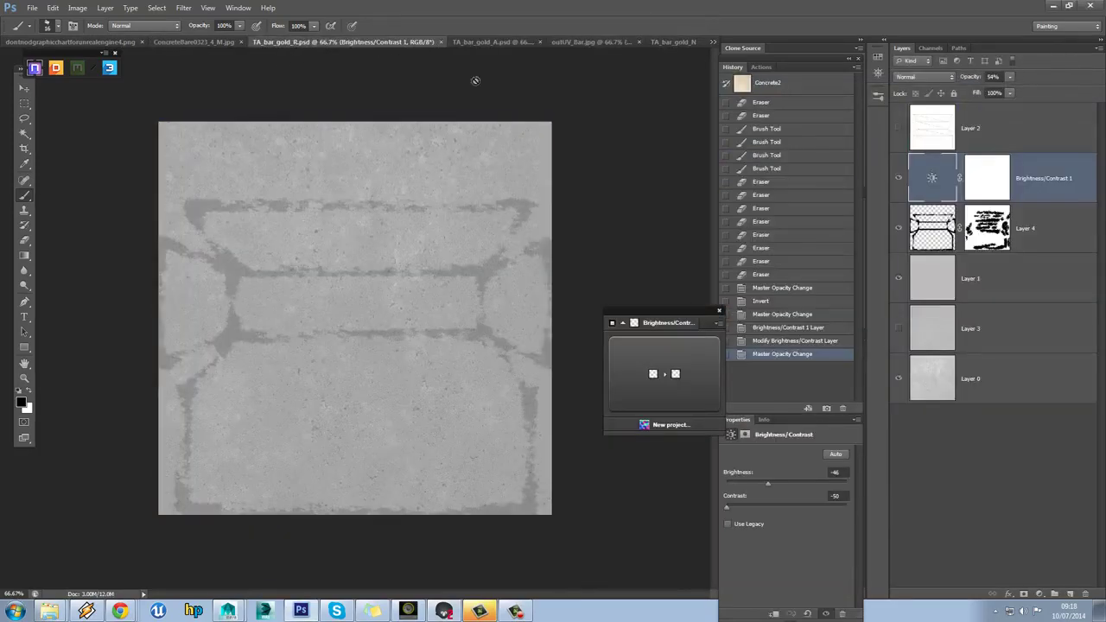
{"action": "left_click", "coordinate": [975, 329]}
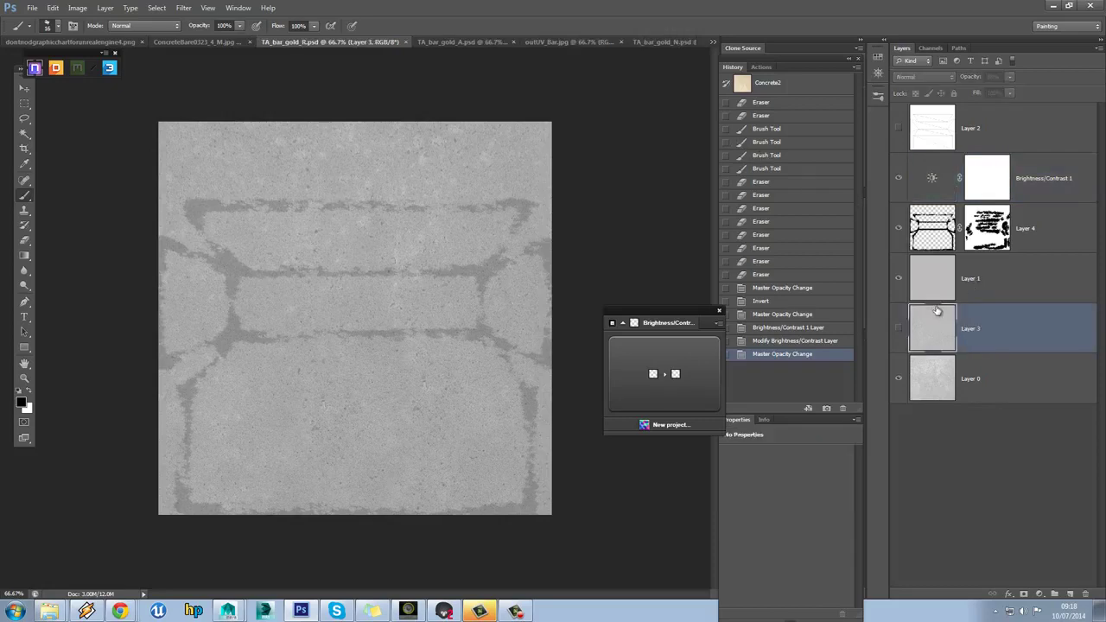
{"action": "left_click", "coordinate": [898, 227]}
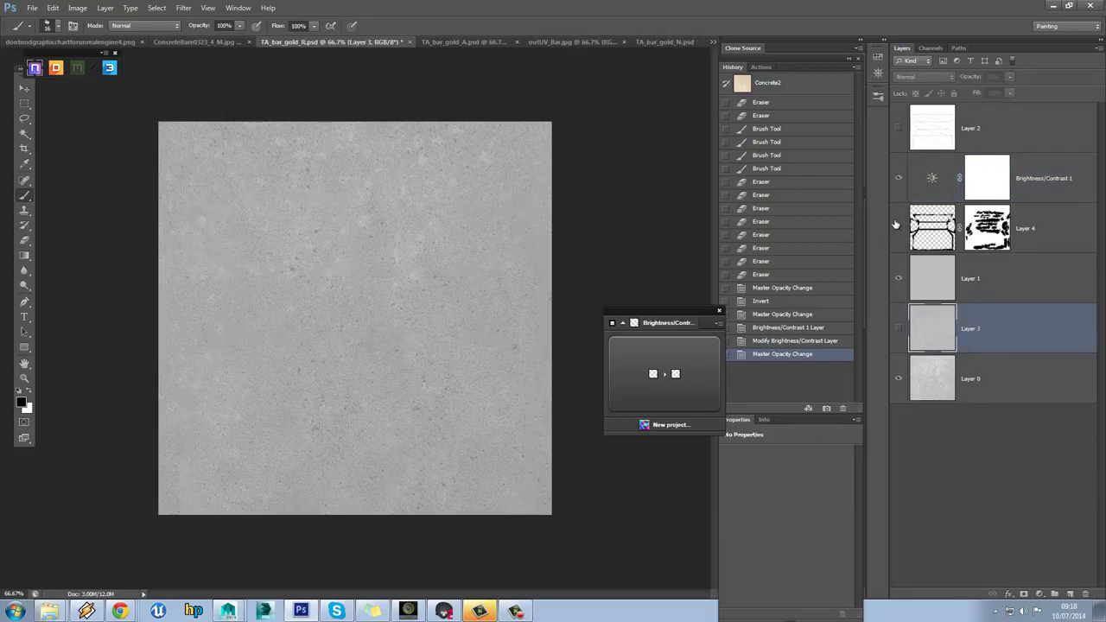
{"action": "left_click", "coordinate": [898, 228]}
{"action": "left_click", "coordinate": [898, 227]}
Duplicate Layer 0 into TA_bar_gold_A.psd, then switch there and select Layer 1's area
{"action": "right_click", "coordinate": [969, 387]}
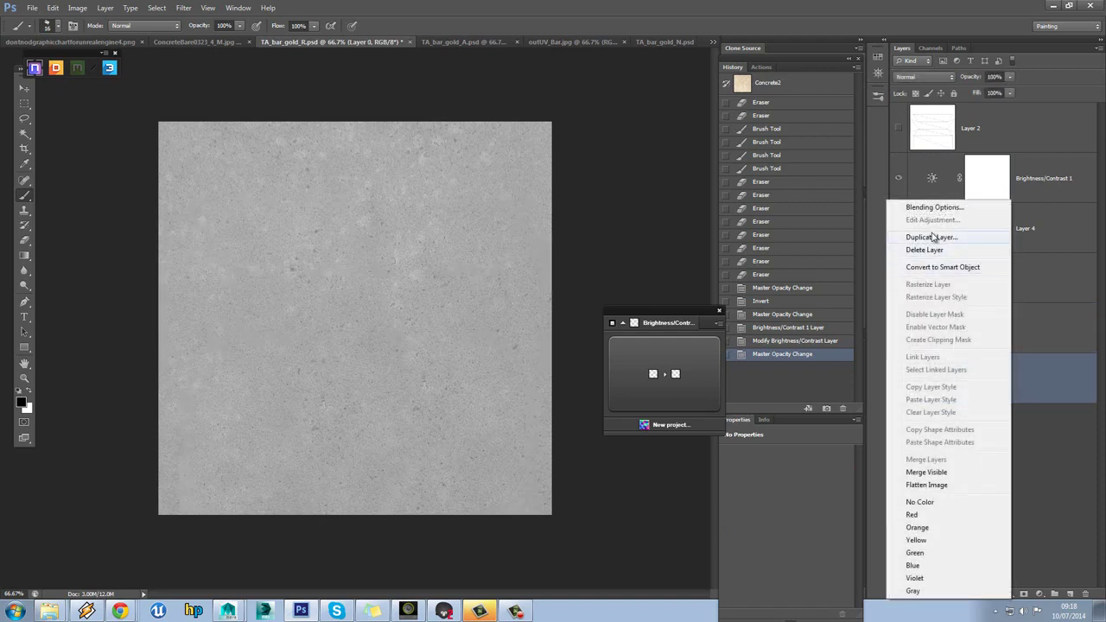
{"action": "left_click", "coordinate": [926, 237]}
{"action": "left_click", "coordinate": [610, 232]}
{"action": "left_click", "coordinate": [568, 279]}
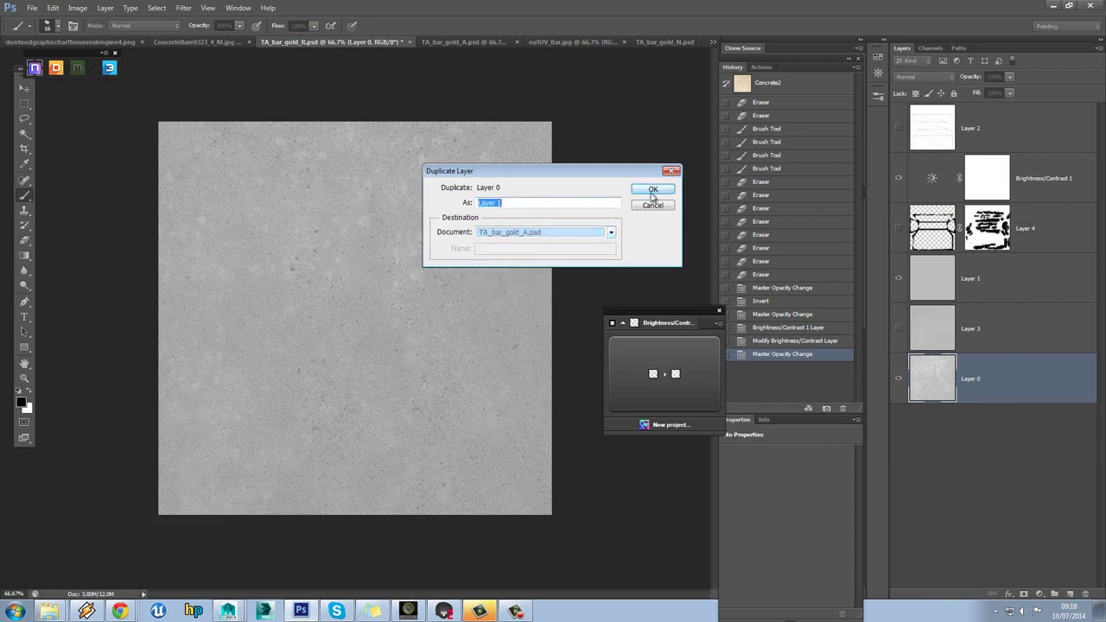
{"action": "left_click", "coordinate": [654, 189]}
{"action": "left_click", "coordinate": [473, 45]}
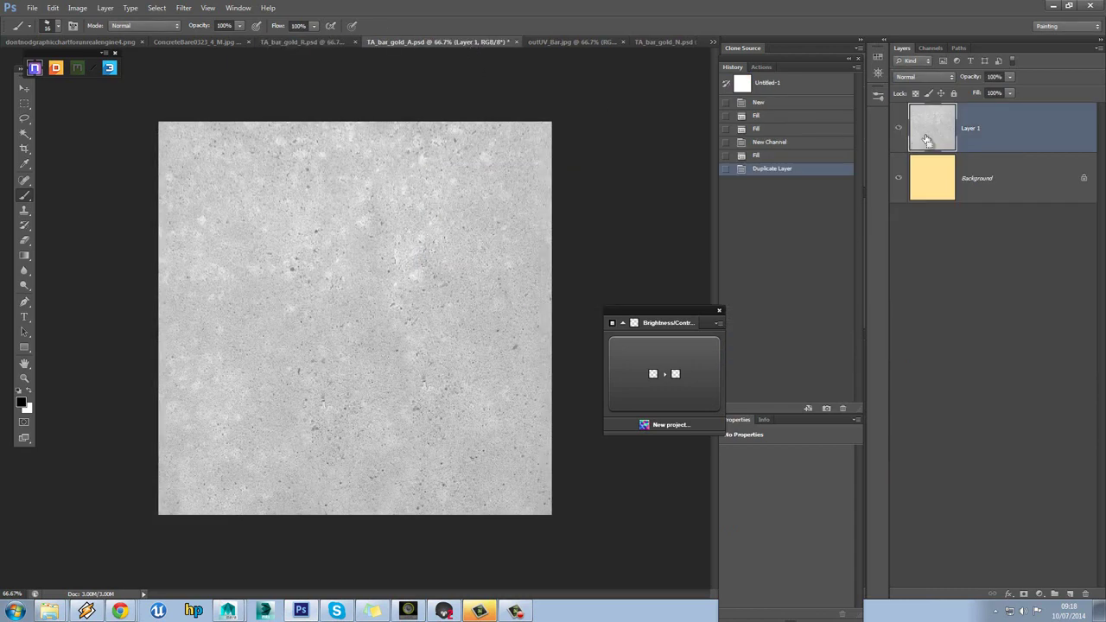
{"action": "left_click", "coordinate": [927, 140], "text": "ctrl"}
Hide the concrete layer and add a masked Layer 2 with the concrete texture pasted into its mask
{"action": "left_click", "coordinate": [898, 128]}
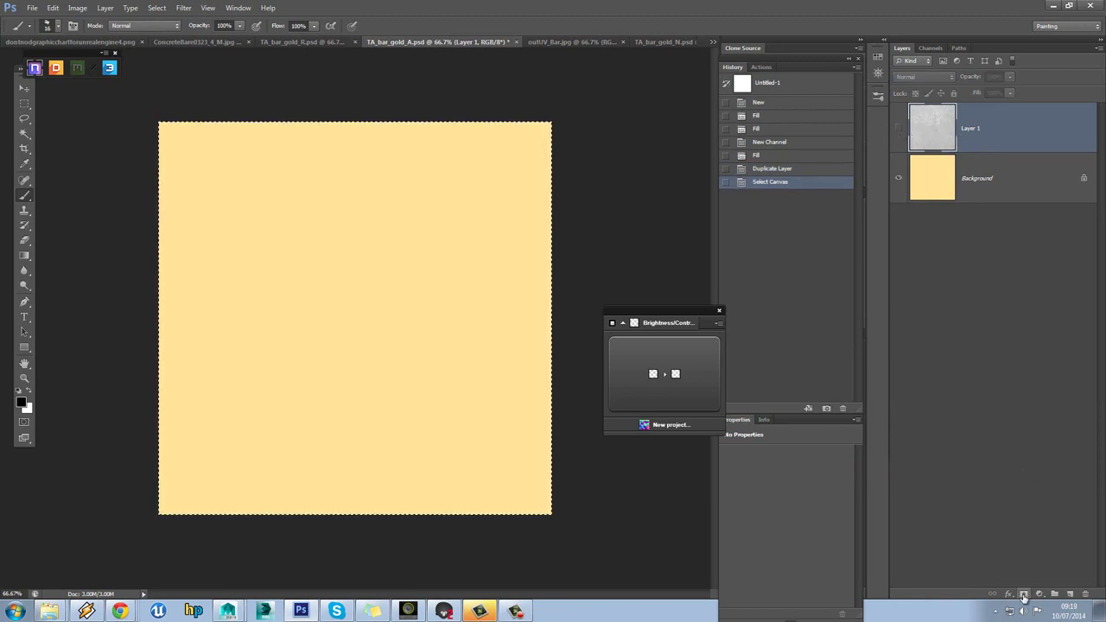
{"action": "left_click", "coordinate": [1068, 595]}
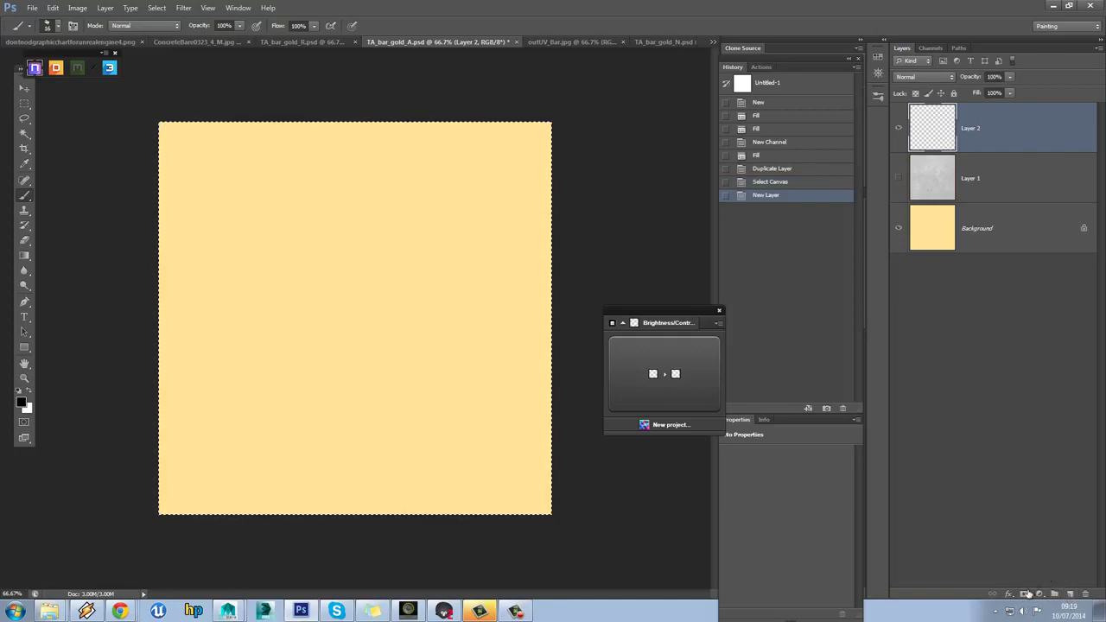
{"action": "left_click", "coordinate": [1025, 595]}
{"action": "left_click", "coordinate": [980, 132], "text": "alt"}
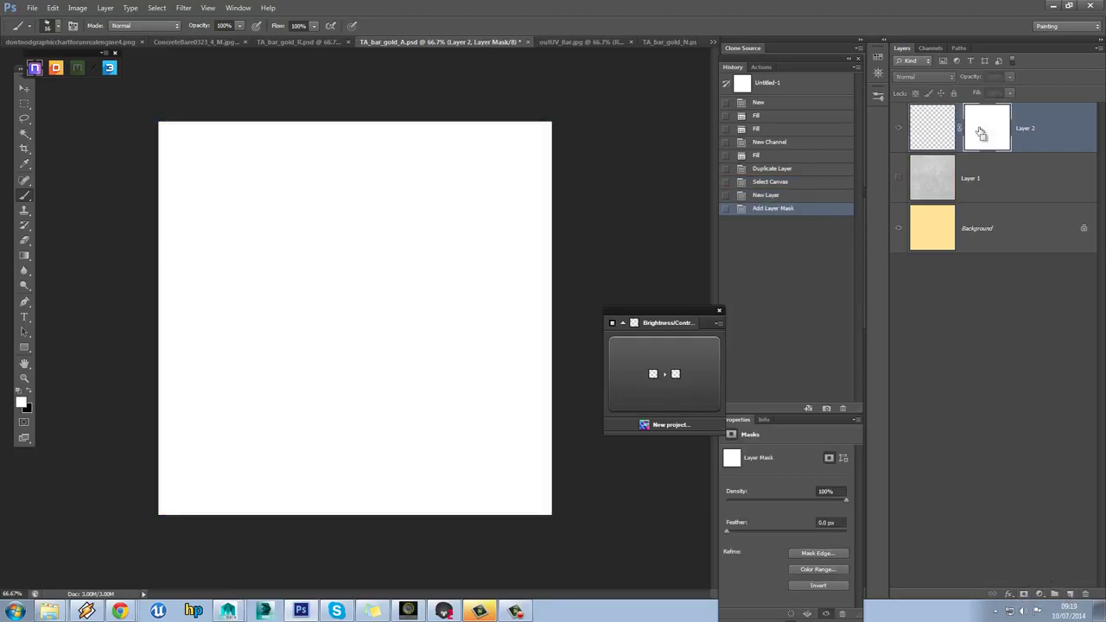
{"action": "key", "text": "ctrl+v"}
{"action": "left_click", "coordinate": [919, 127]}
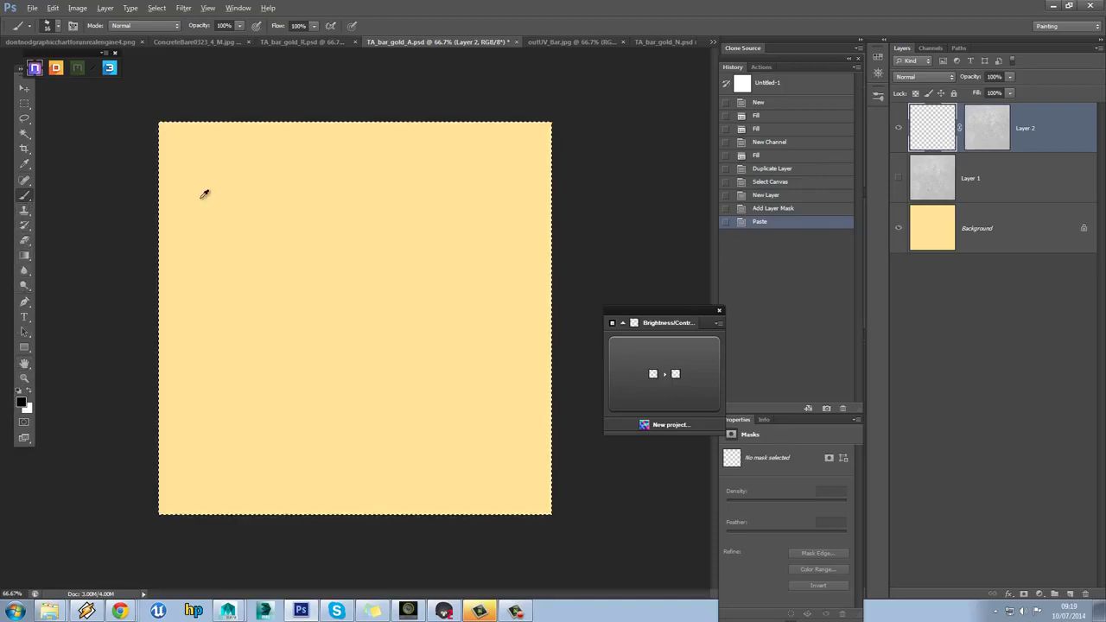
Fill Layer 2 with gold-orange #dfbe6c and deselect
{"action": "left_click", "coordinate": [25, 406]}
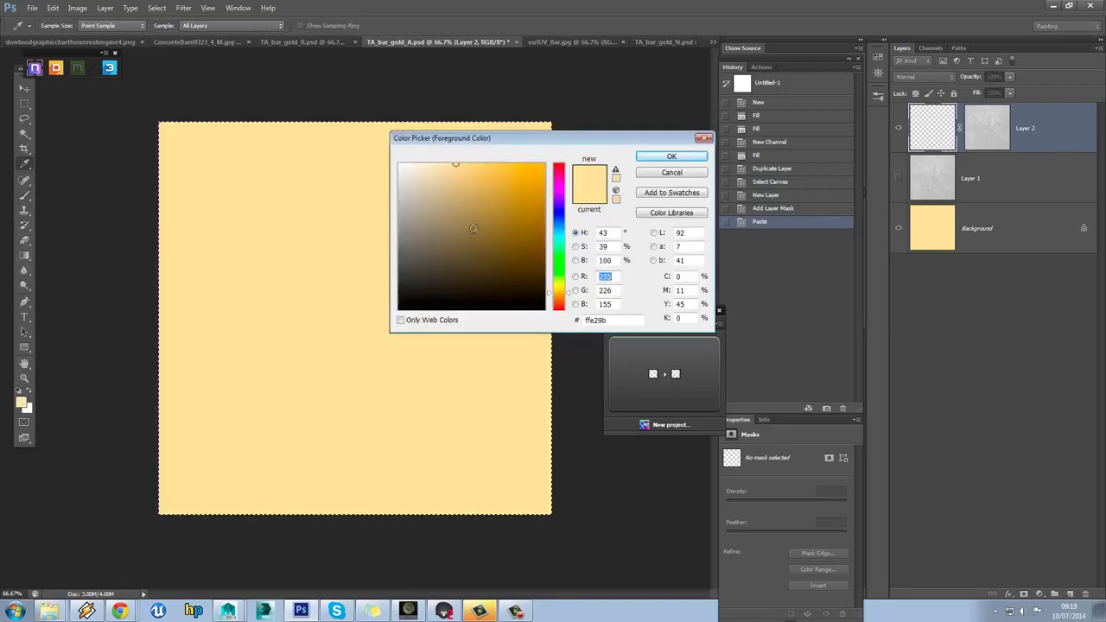
{"action": "left_click_drag", "start_coordinate": [459, 168], "coordinate": [474, 182]}
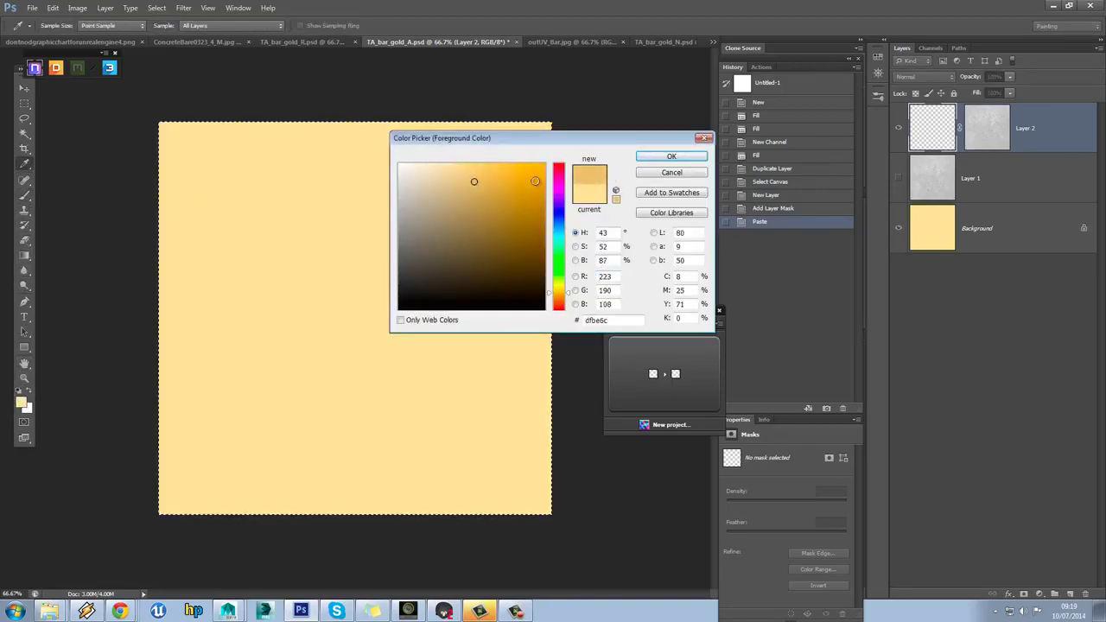
{"action": "left_click", "coordinate": [672, 156]}
{"action": "key", "text": "alt+BackSpace"}
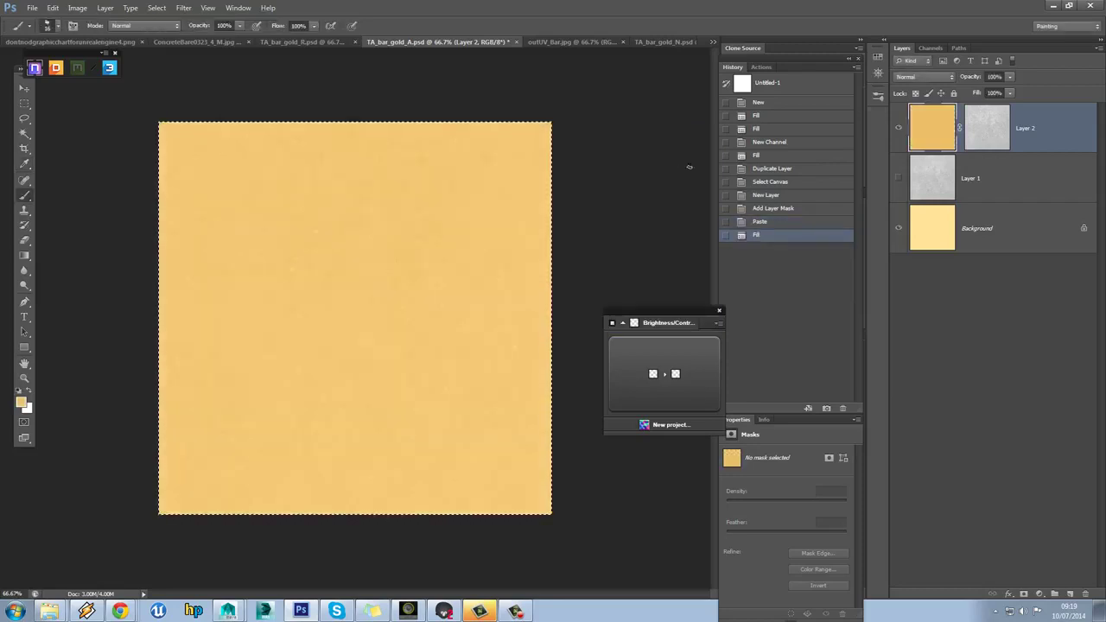
{"action": "key", "text": "m"}
{"action": "key", "text": "ctrl+d"}
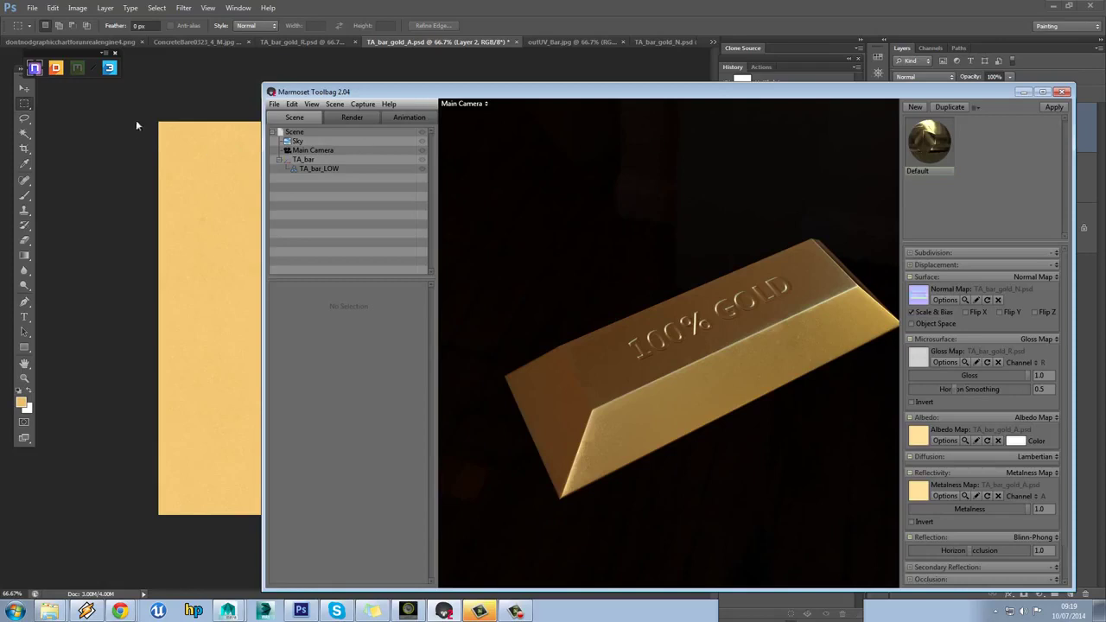
Compare Layer 2 on and off, then set its opacity to 70%
{"action": "left_click", "coordinate": [152, 103]}
{"action": "key", "text": "alt"}
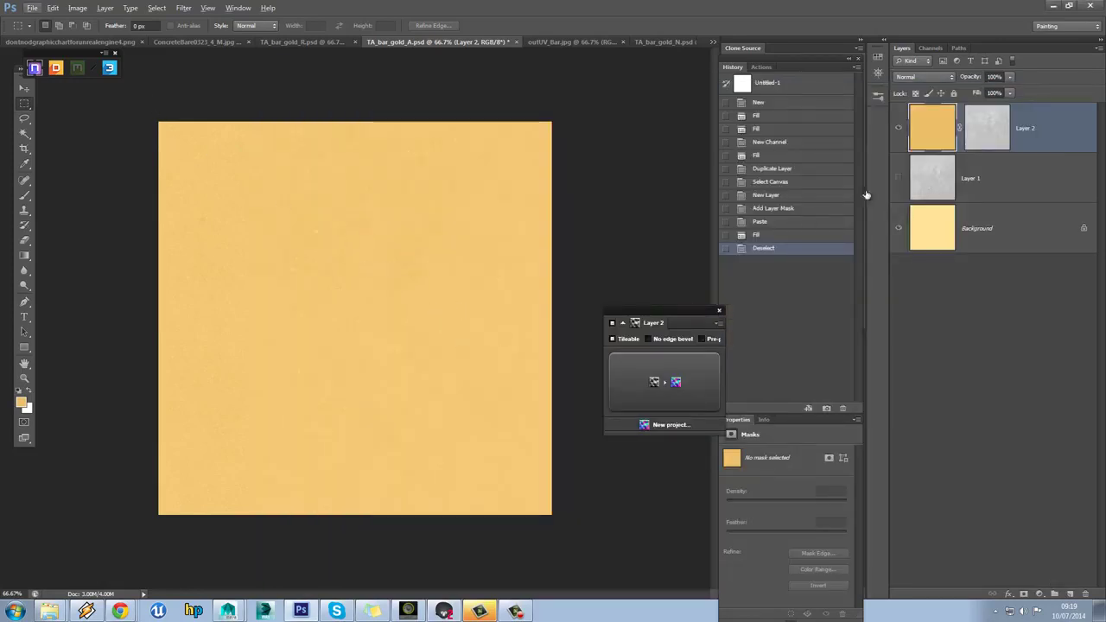
{"action": "left_click", "coordinate": [898, 128]}
{"action": "left_click", "coordinate": [898, 128]}
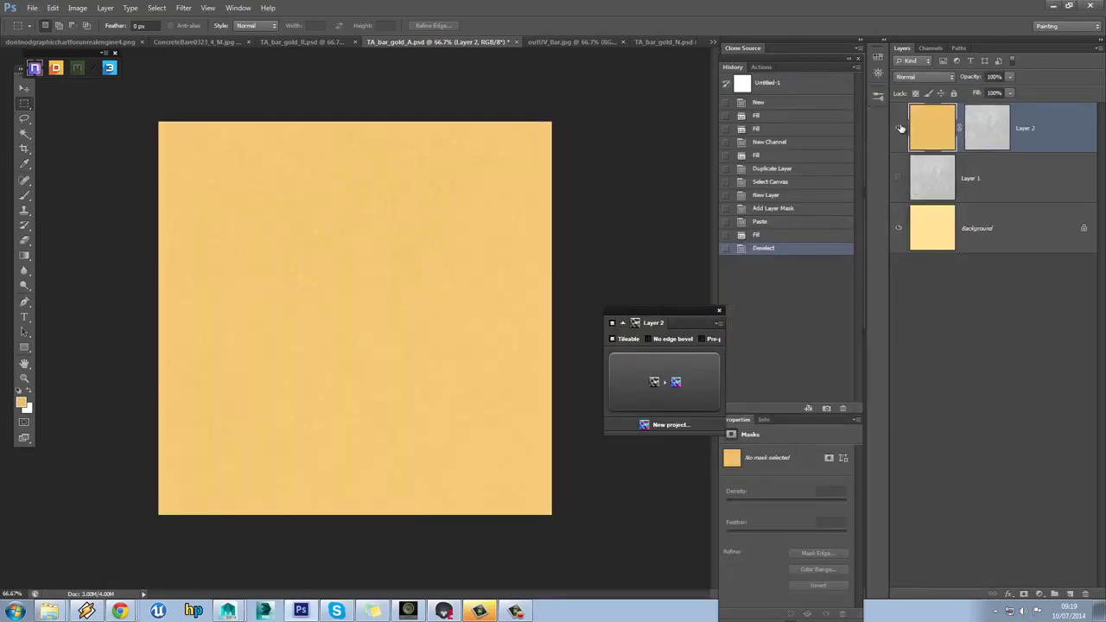
{"action": "left_click", "coordinate": [1011, 78]}
{"action": "left_click", "coordinate": [993, 90]}
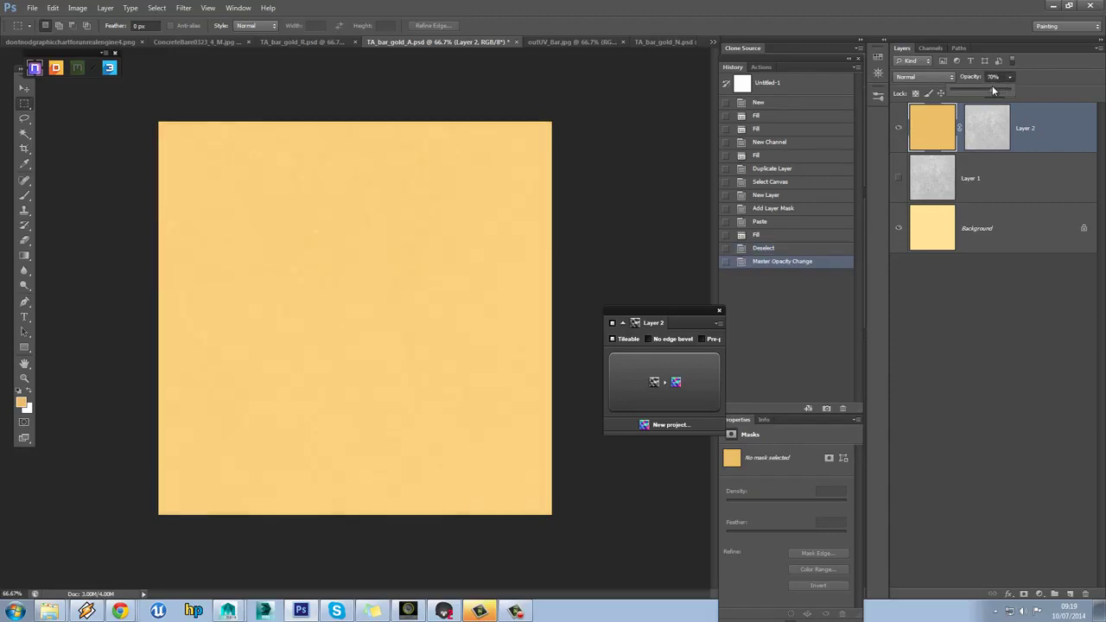
Save the albedo map with maximum compatibility and bring Marmoset forward
{"action": "left_click", "coordinate": [32, 9]}
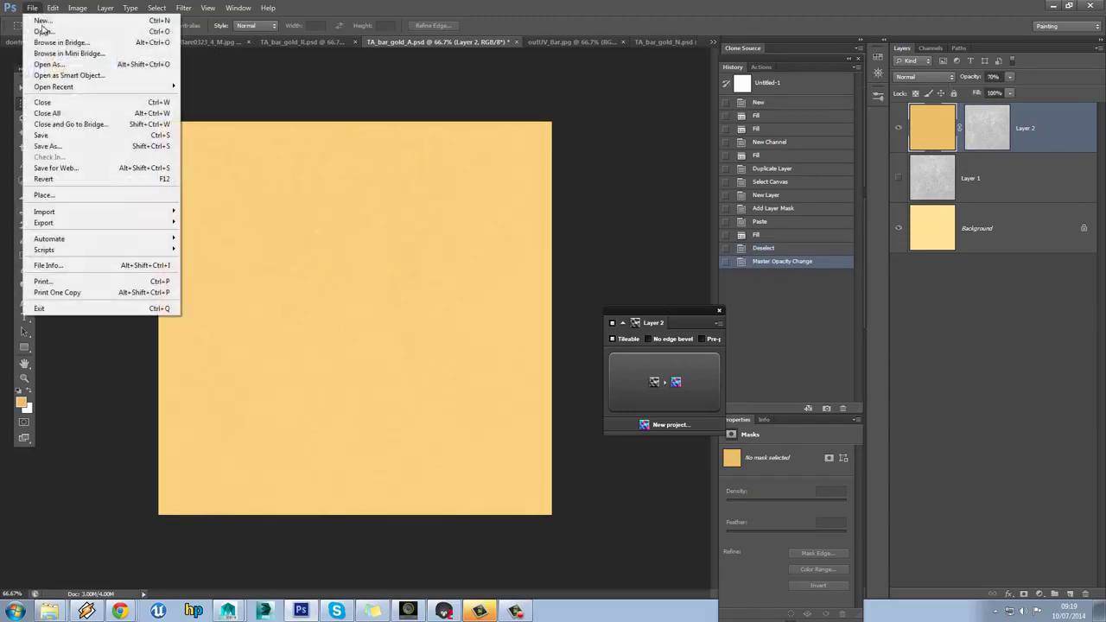
{"action": "left_click", "coordinate": [83, 139]}
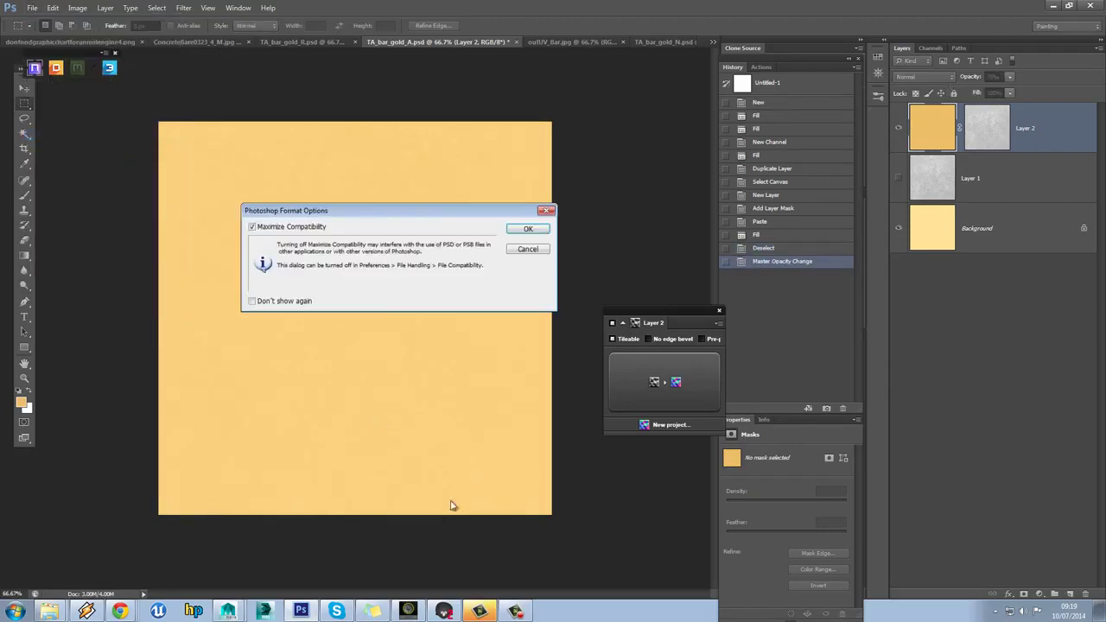
{"action": "left_click", "coordinate": [529, 228]}
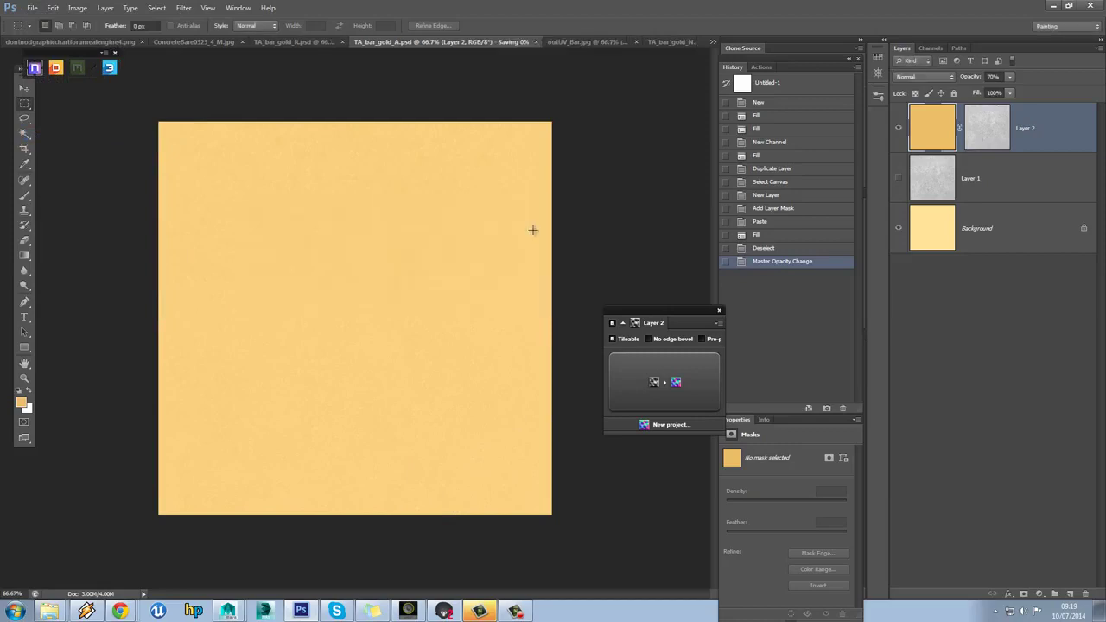
{"action": "left_click", "coordinate": [443, 611]}
Orbit to view the warmer albedo, then inspect TA_bar_gold_A.psd's Alpha 1 channel in Photoshop
{"action": "left_click_drag", "start_coordinate": [625, 418], "coordinate": [692, 316]}
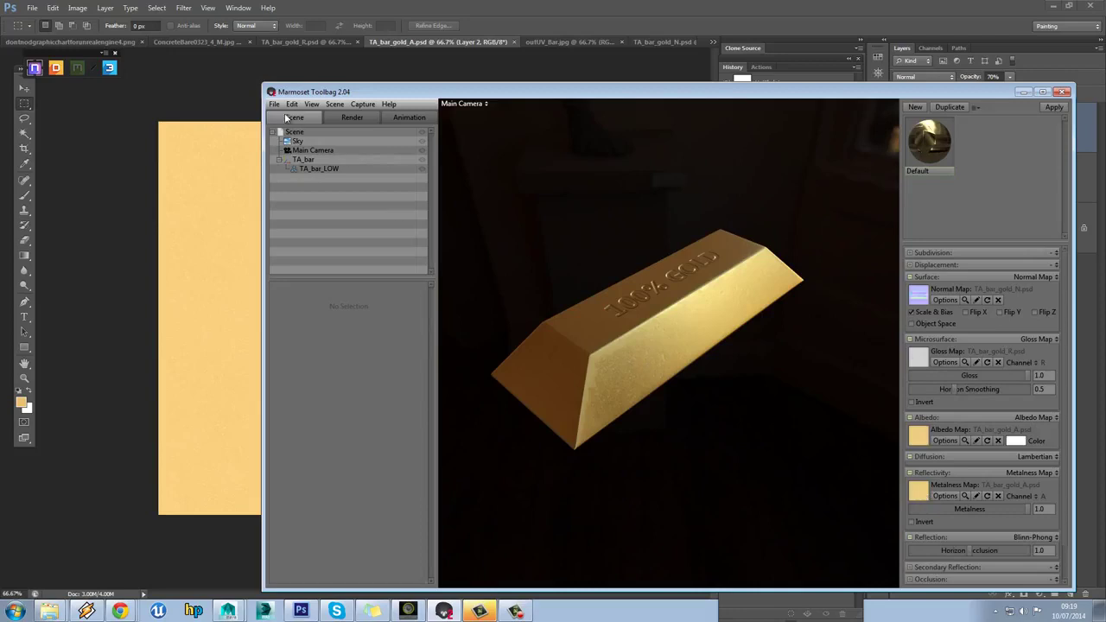
{"action": "key", "text": "alt+Tab"}
{"action": "left_click", "coordinate": [930, 49]}
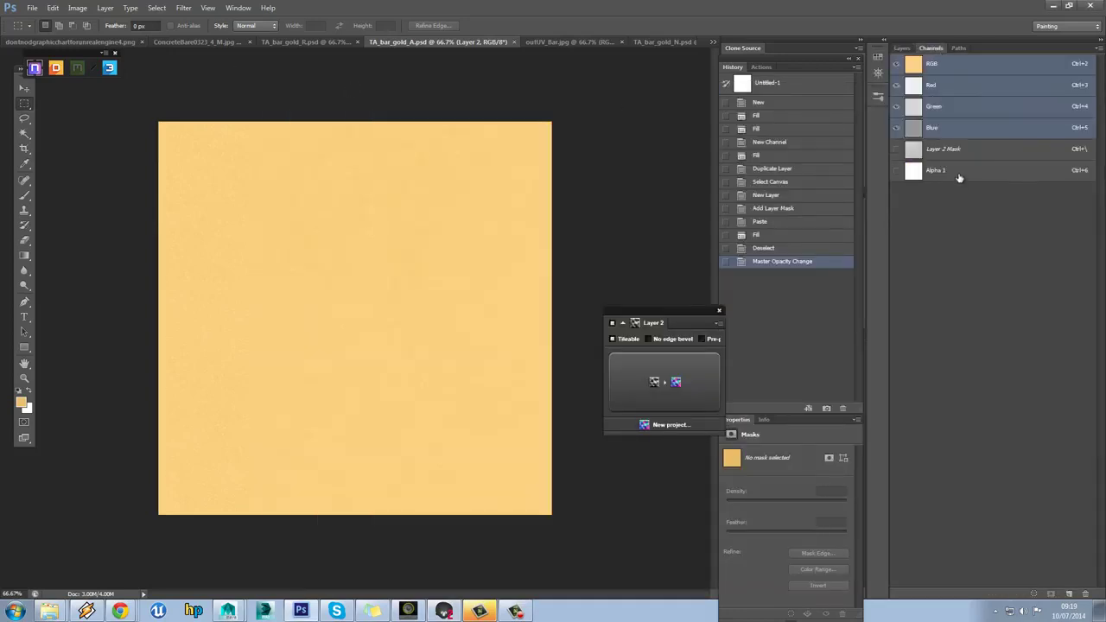
{"action": "left_click", "coordinate": [959, 177]}
{"action": "left_click", "coordinate": [902, 49]}
Back in Marmoset, orbit and zoom the gold bar to check its metal shading
{"action": "key", "text": "alt+Tab"}
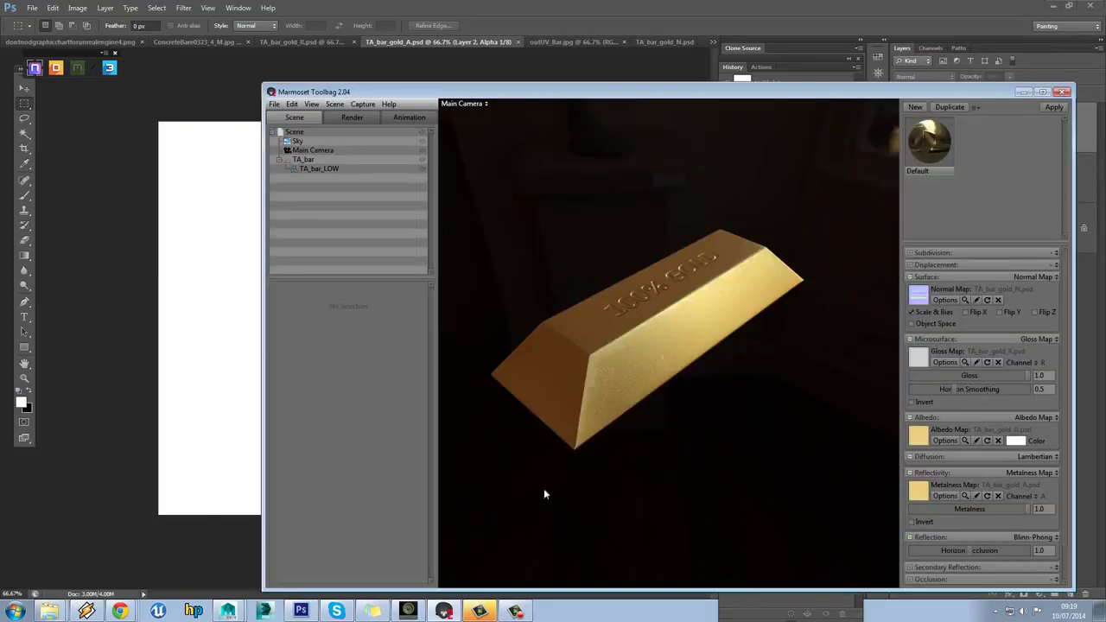
{"action": "left_click_drag", "start_coordinate": [665, 415], "coordinate": [697, 387]}
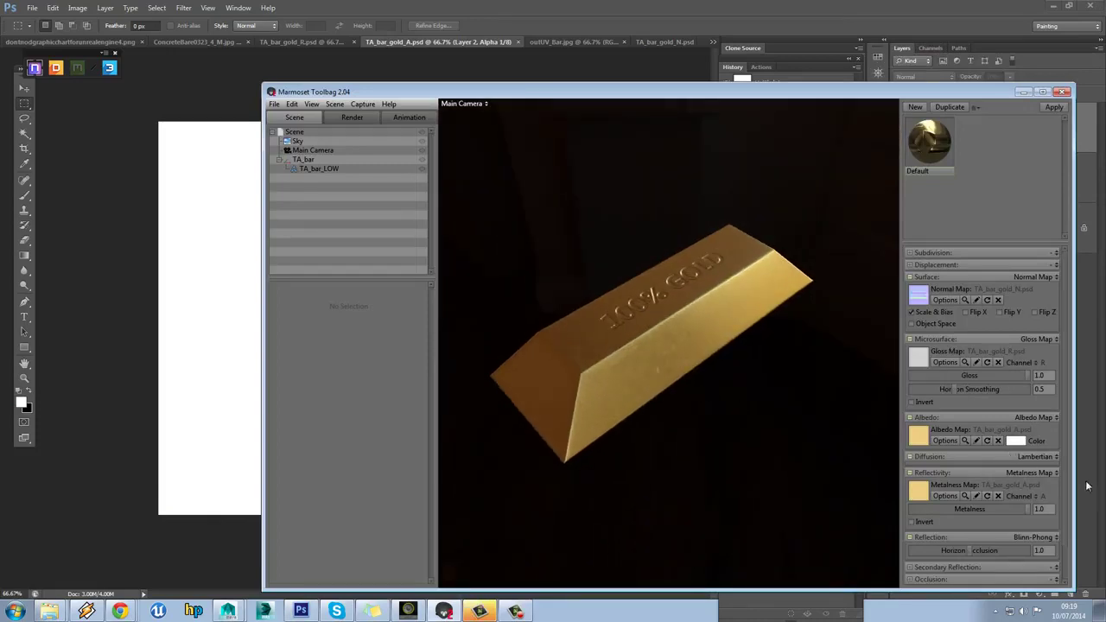
{"action": "scroll", "coordinate": [1069, 461], "scroll_direction": "down", "scroll_amount": 2}
{"action": "left_click_drag", "start_coordinate": [752, 363], "coordinate": [723, 348]}
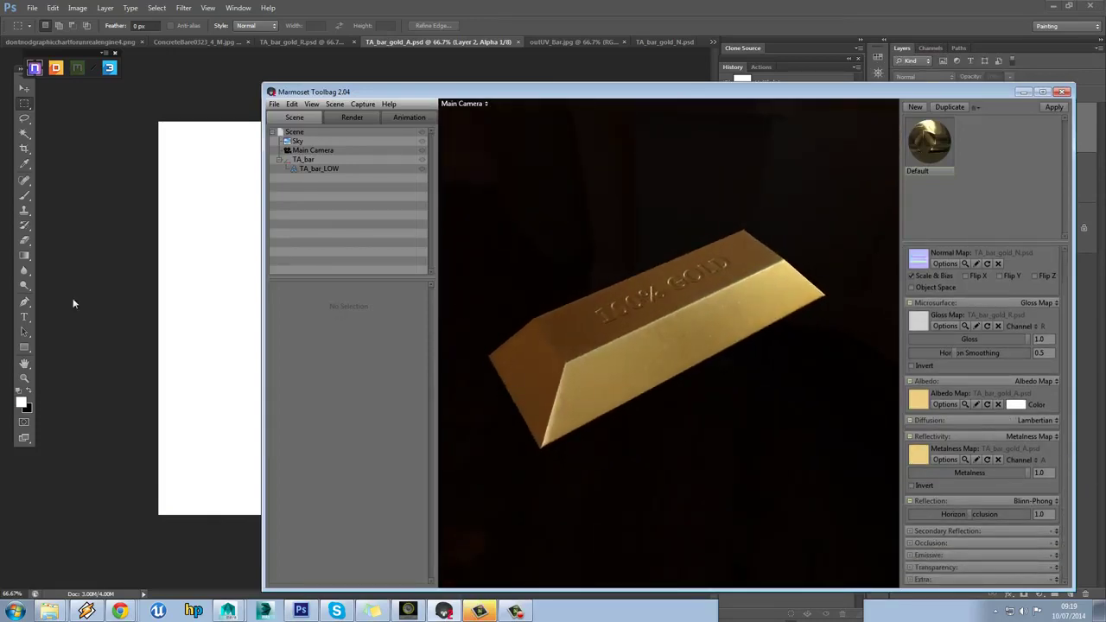